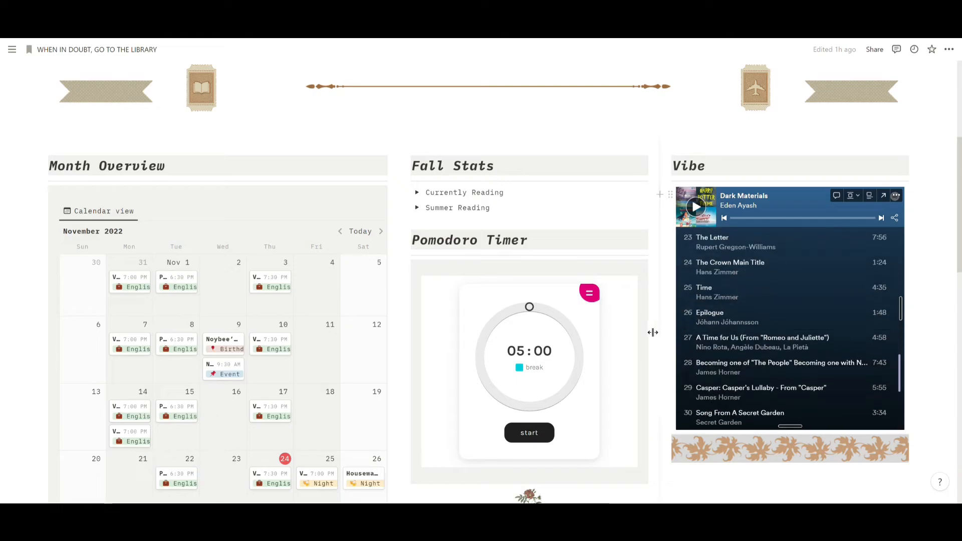
- Look through the dashboard's Month Overview, Pomodoro Timer, Daily To-Do and My Perfect Week sections
{"action": "scroll", "coordinate": [559, 363], "scroll_direction": "down", "scroll_amount": 3}
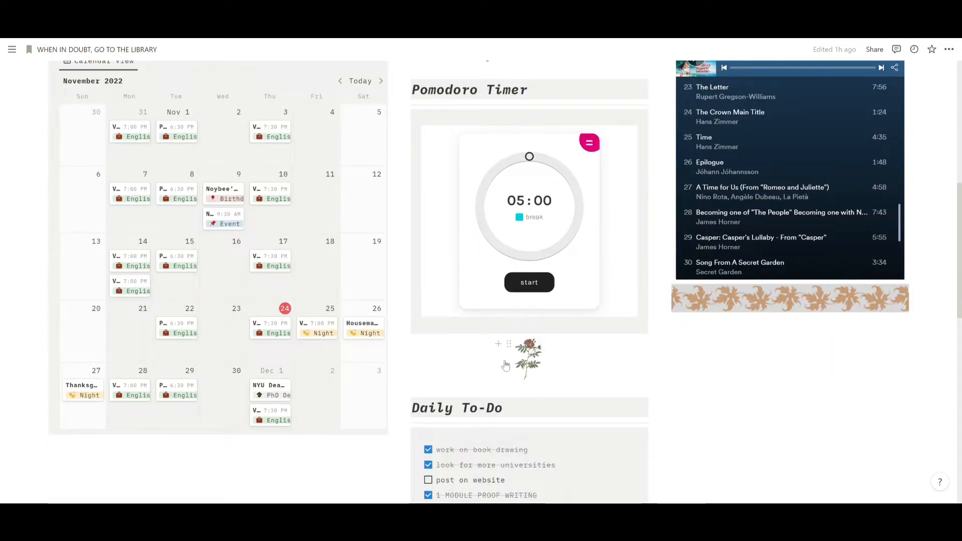
{"action": "scroll", "coordinate": [357, 395], "scroll_direction": "down", "scroll_amount": 3}
{"action": "scroll", "coordinate": [352, 391], "scroll_direction": "down", "scroll_amount": 5}
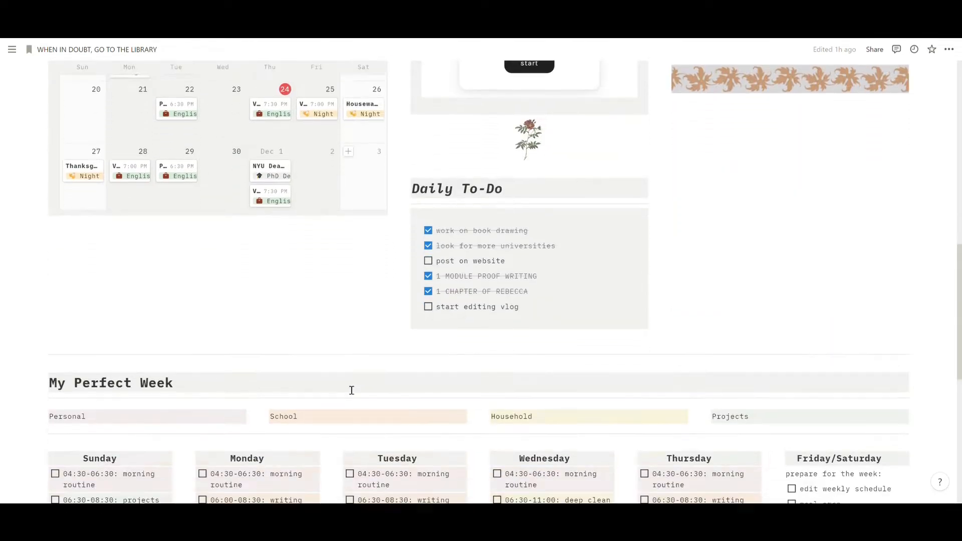
{"action": "scroll", "coordinate": [351, 391], "scroll_direction": "down", "scroll_amount": 2}
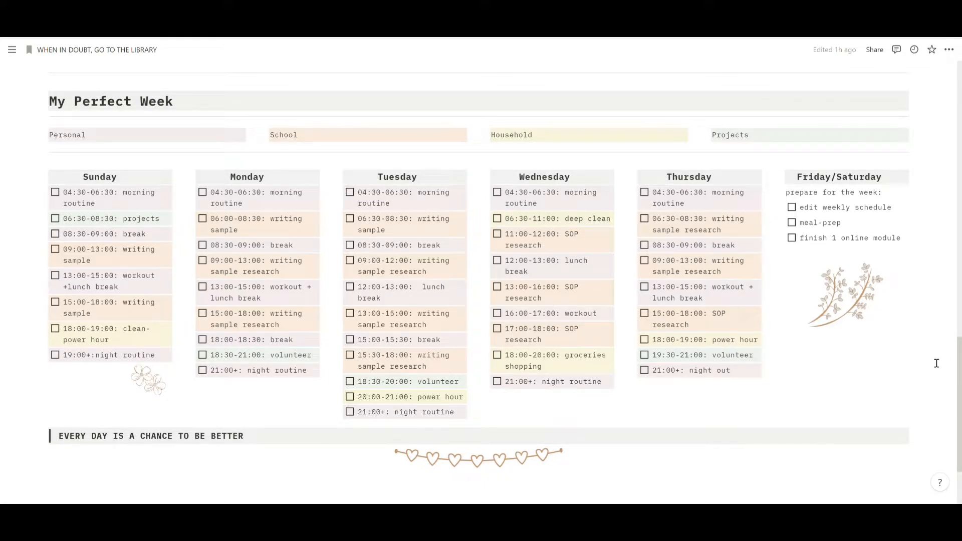
{"action": "scroll", "coordinate": [936, 371], "scroll_direction": "up", "scroll_amount": 12}
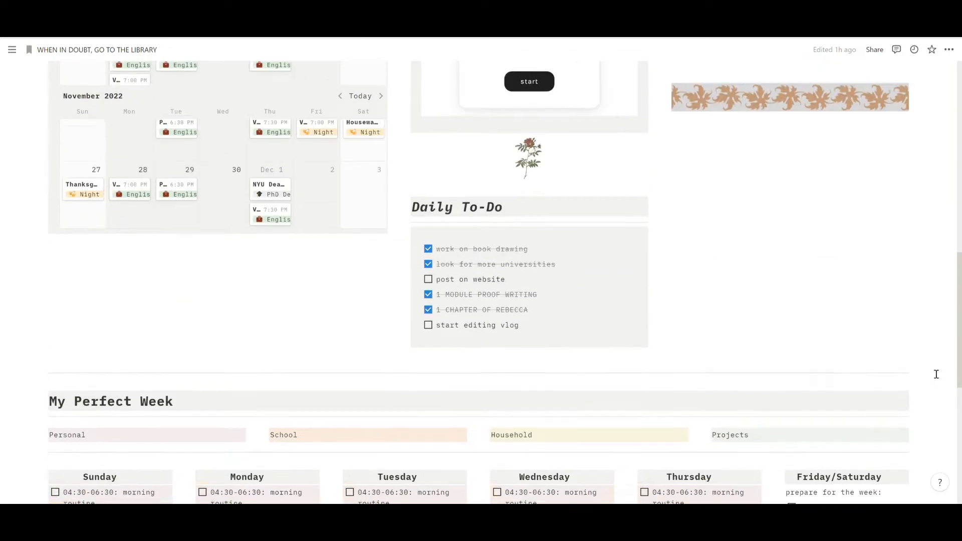
{"action": "scroll", "coordinate": [937, 374], "scroll_direction": "up", "scroll_amount": 5}
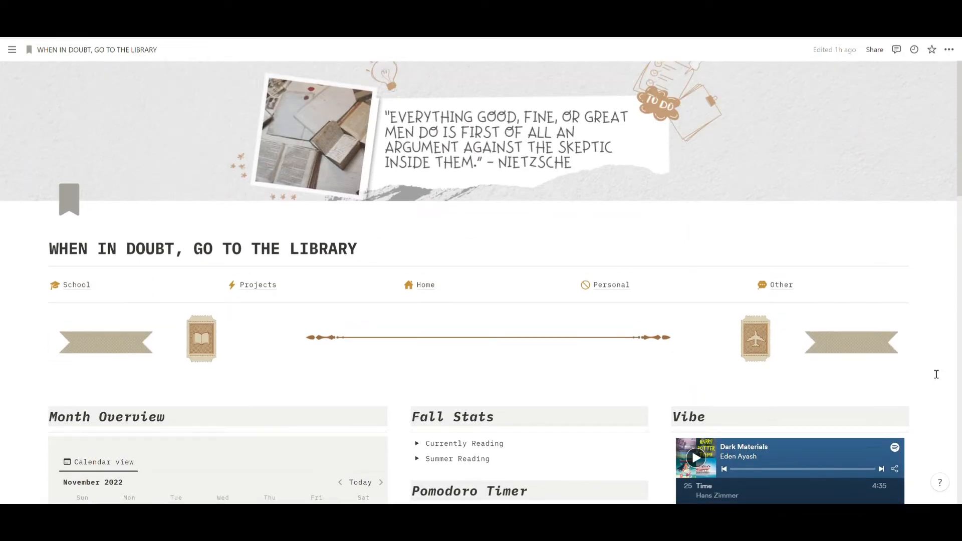
- View the School page's Book Reviews and Trinity College toggles, including the first term's Core Module, and return to the dashboard
{"action": "left_click", "coordinate": [85, 289]}
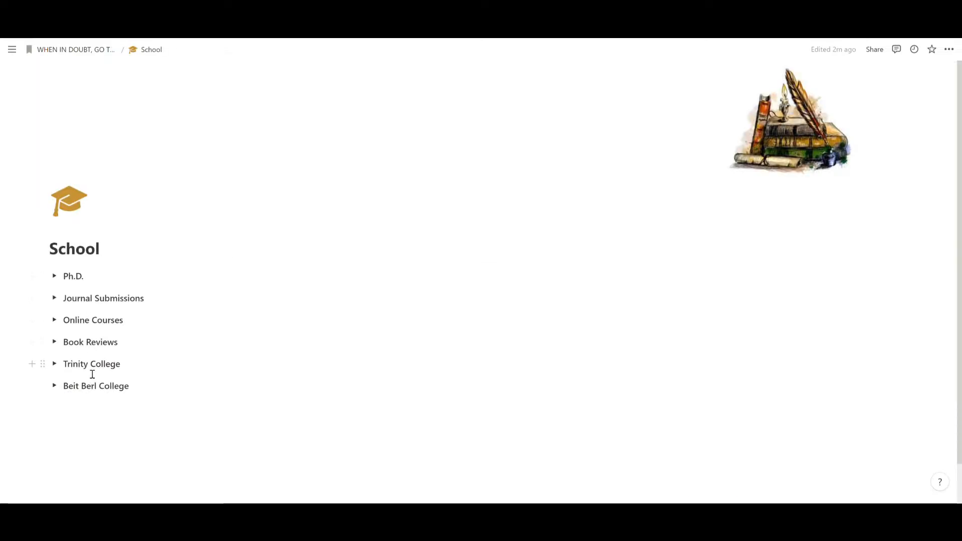
{"action": "left_click", "coordinate": [58, 345]}
{"action": "left_click", "coordinate": [55, 343]}
{"action": "left_click", "coordinate": [55, 363]}
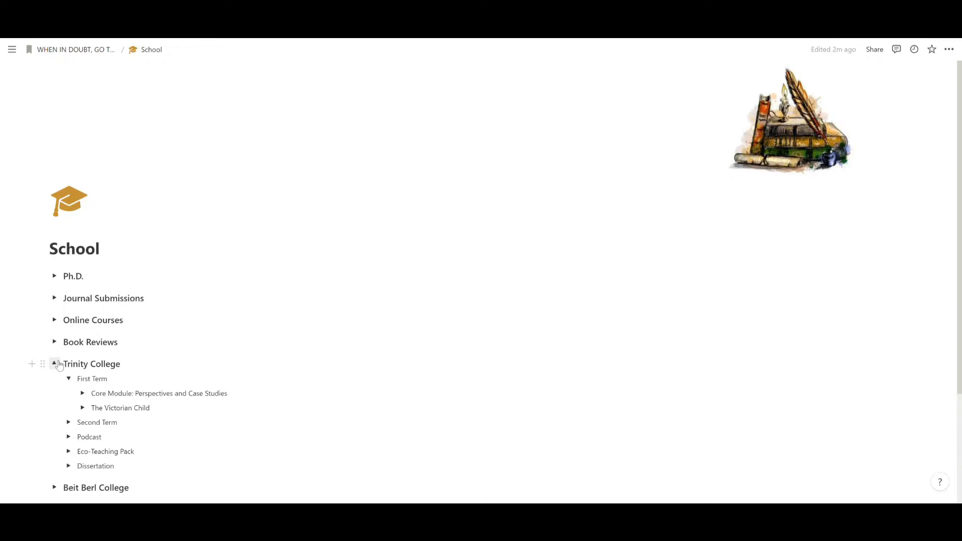
{"action": "left_click", "coordinate": [83, 394]}
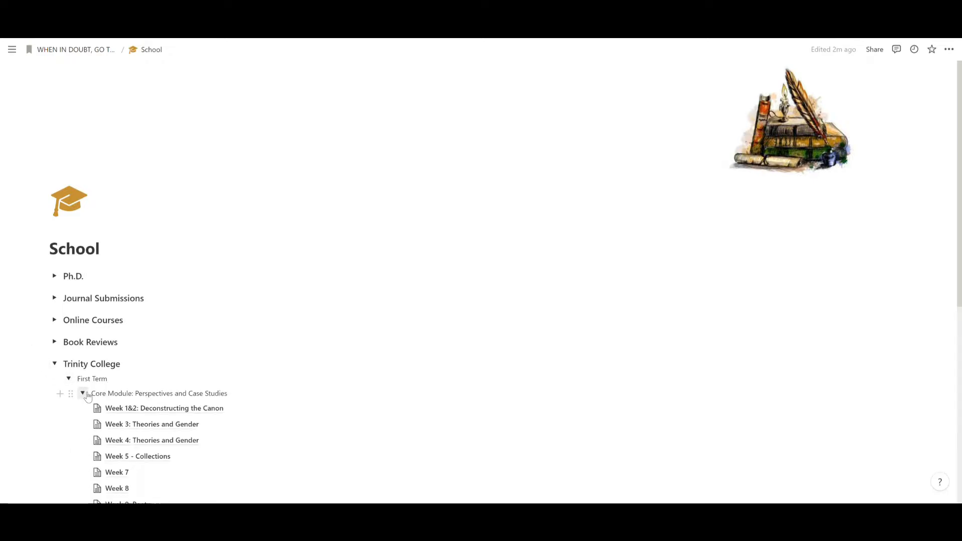
{"action": "left_click", "coordinate": [83, 394]}
{"action": "left_click", "coordinate": [68, 379]}
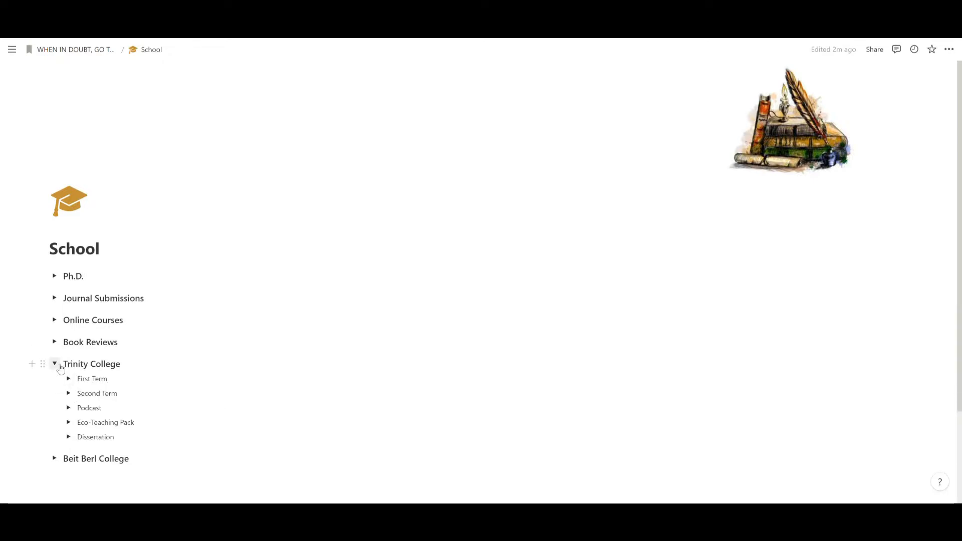
{"action": "left_click", "coordinate": [56, 365]}
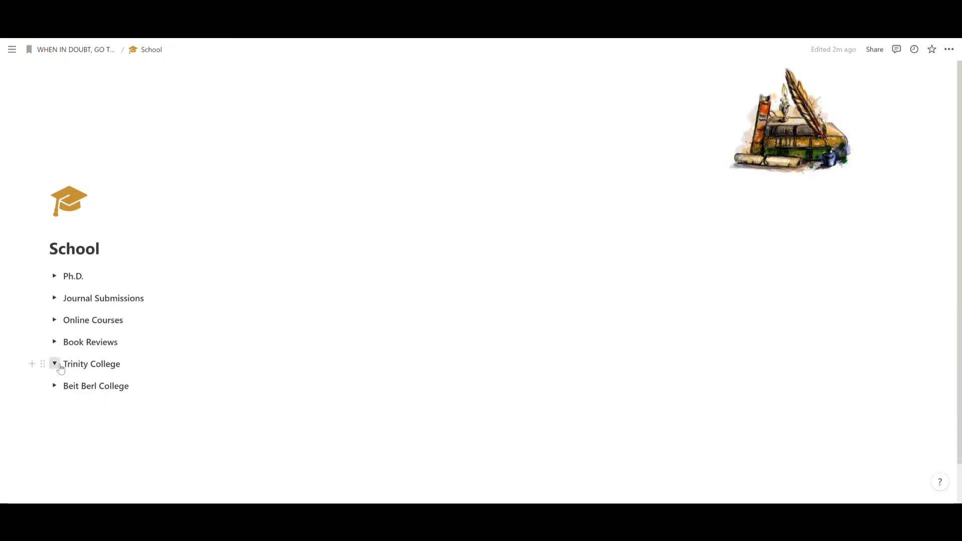
{"action": "left_click", "coordinate": [73, 56]}
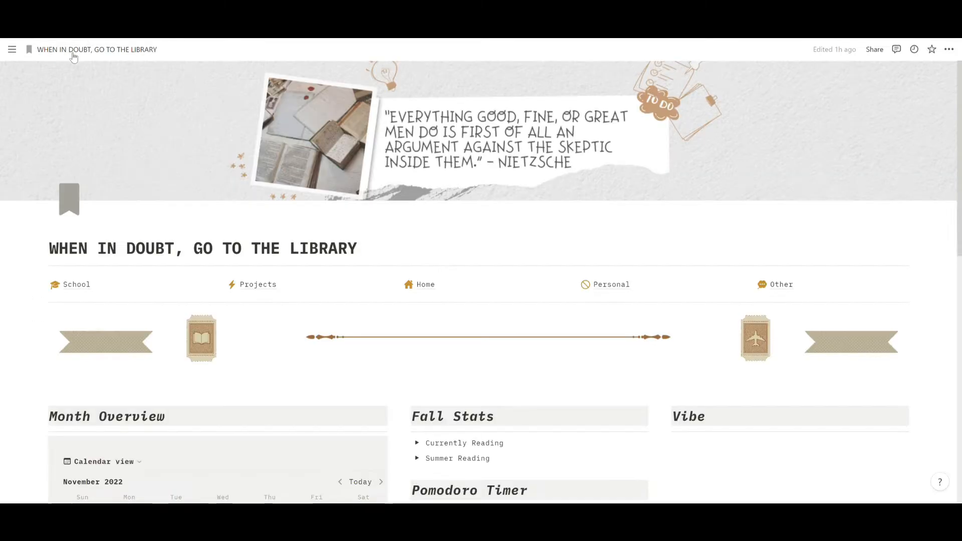
- View the YouTube toggle and its Video scripts on the Projects page, and return to the dashboard
{"action": "left_click", "coordinate": [252, 290]}
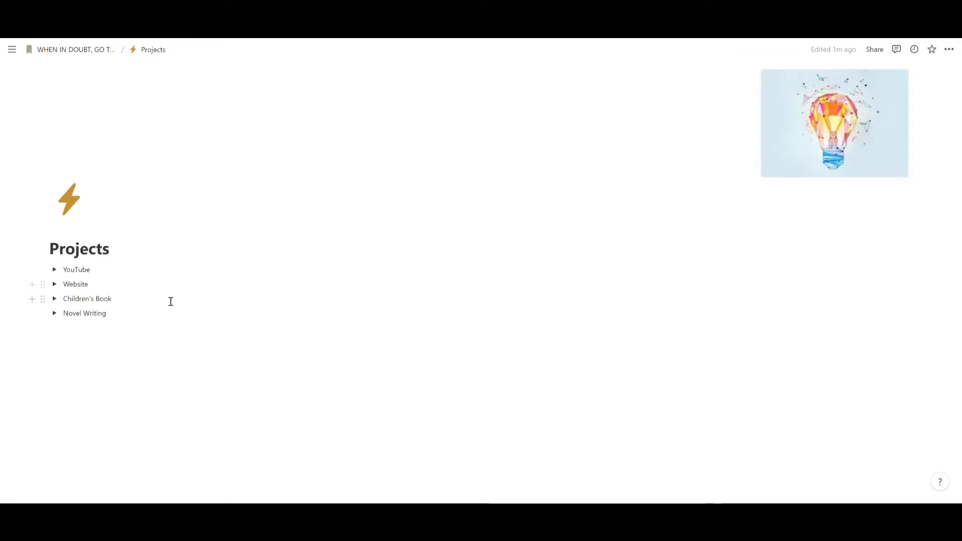
{"action": "left_click", "coordinate": [55, 270]}
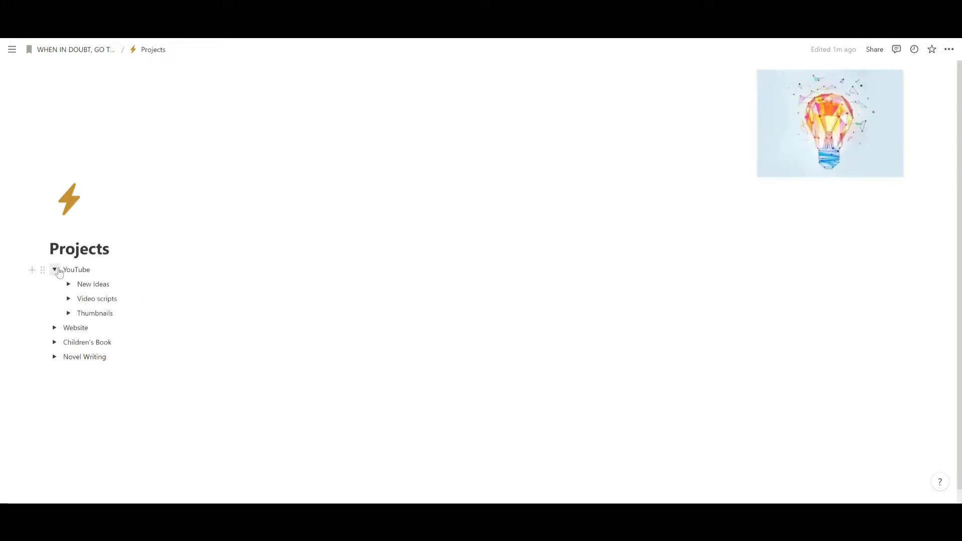
{"action": "left_click", "coordinate": [69, 299]}
{"action": "left_click", "coordinate": [69, 299]}
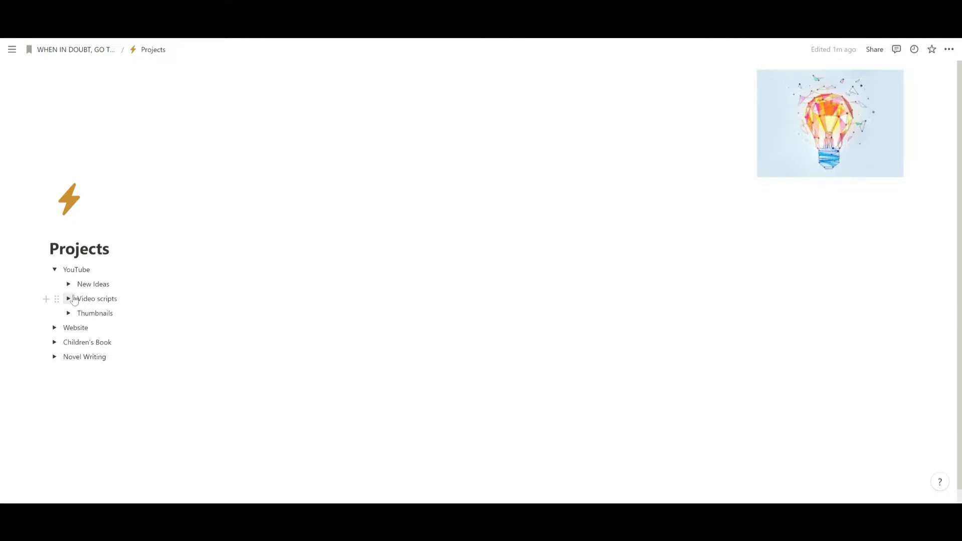
{"action": "left_click", "coordinate": [55, 269]}
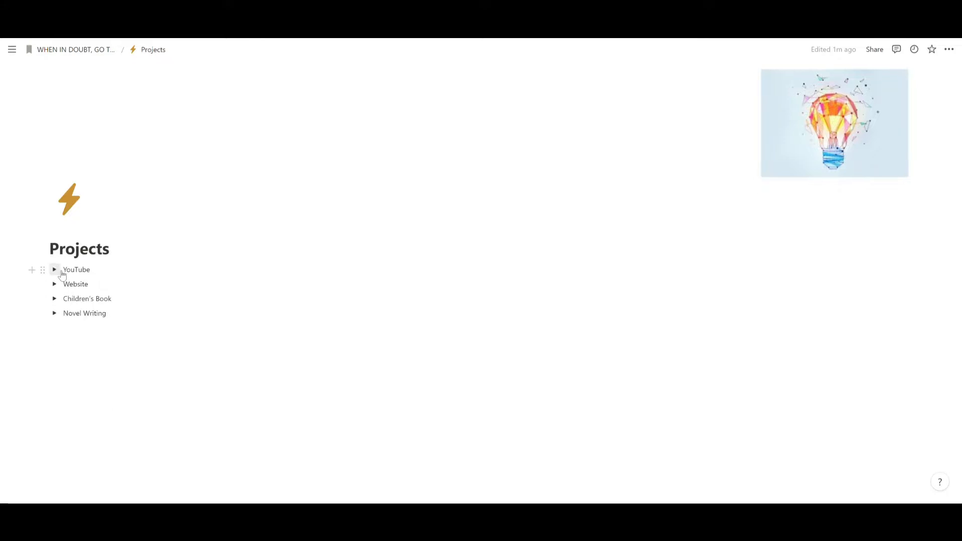
{"action": "left_click", "coordinate": [55, 50]}
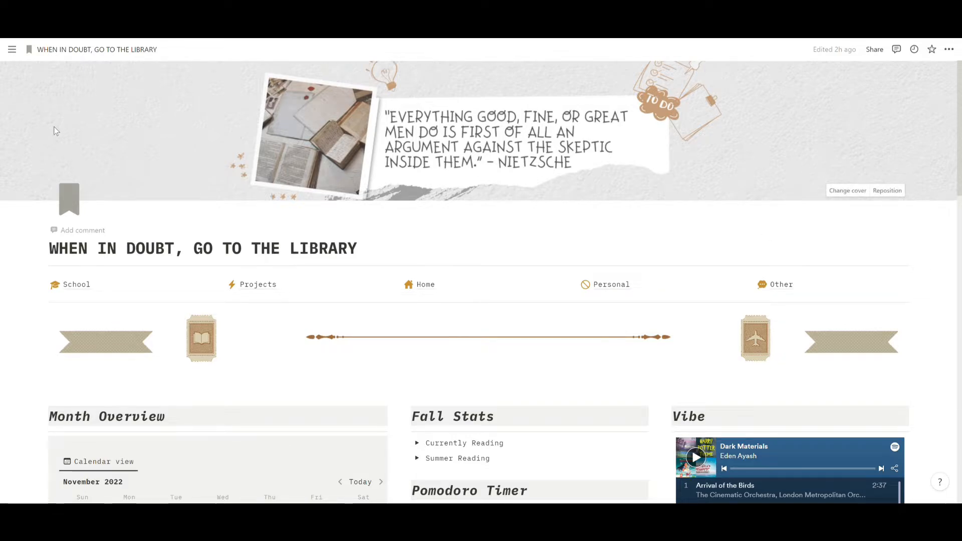
- Create a new page in the Private section and hide the sidebar
{"action": "left_click", "coordinate": [16, 54]}
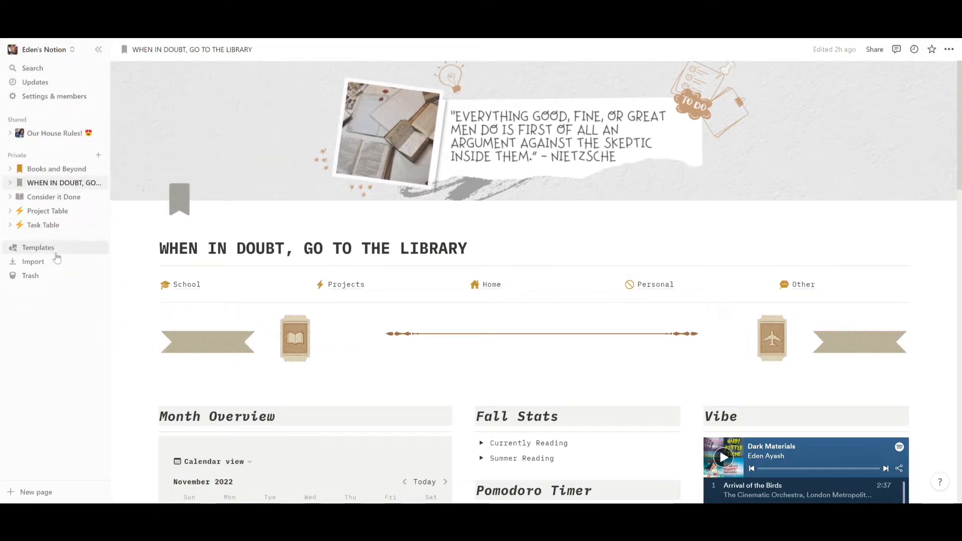
{"action": "left_click", "coordinate": [99, 156]}
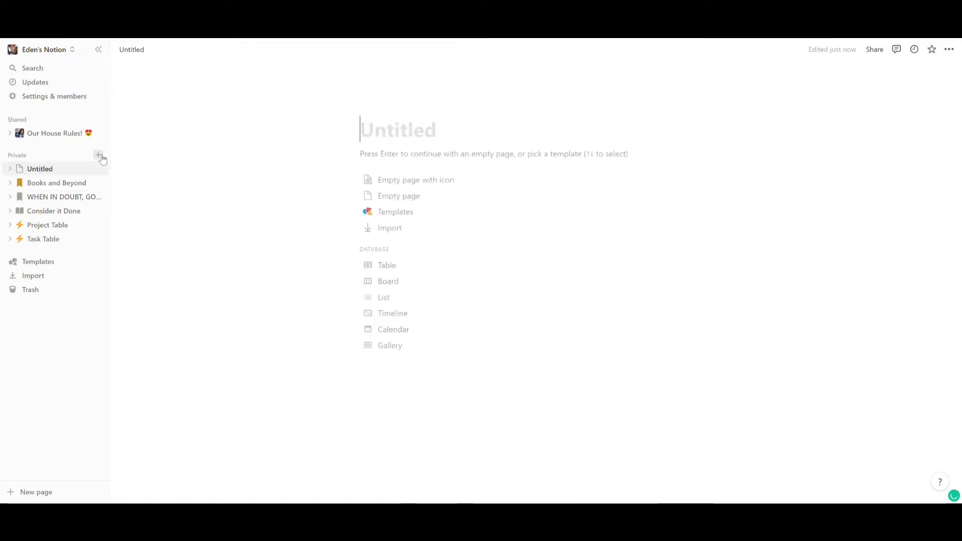
{"action": "left_click", "coordinate": [99, 50]}
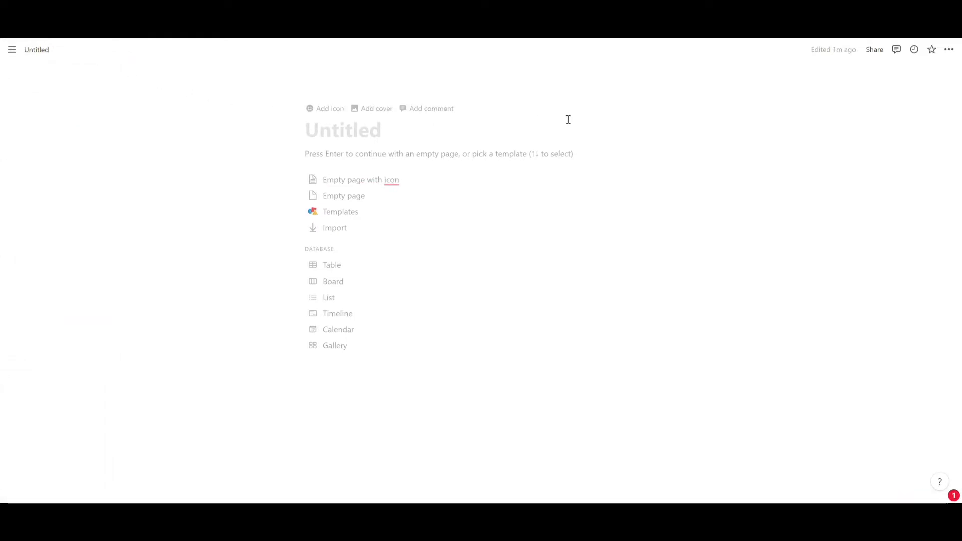
- Set the new page to small text, full width and the Mono font style
{"action": "left_click", "coordinate": [949, 50]}
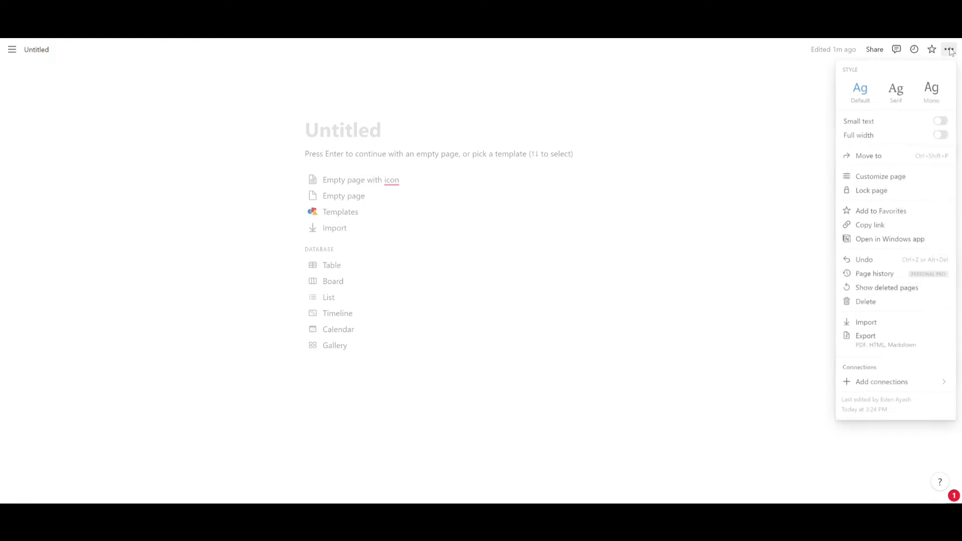
{"action": "left_click", "coordinate": [941, 122]}
{"action": "left_click", "coordinate": [941, 136]}
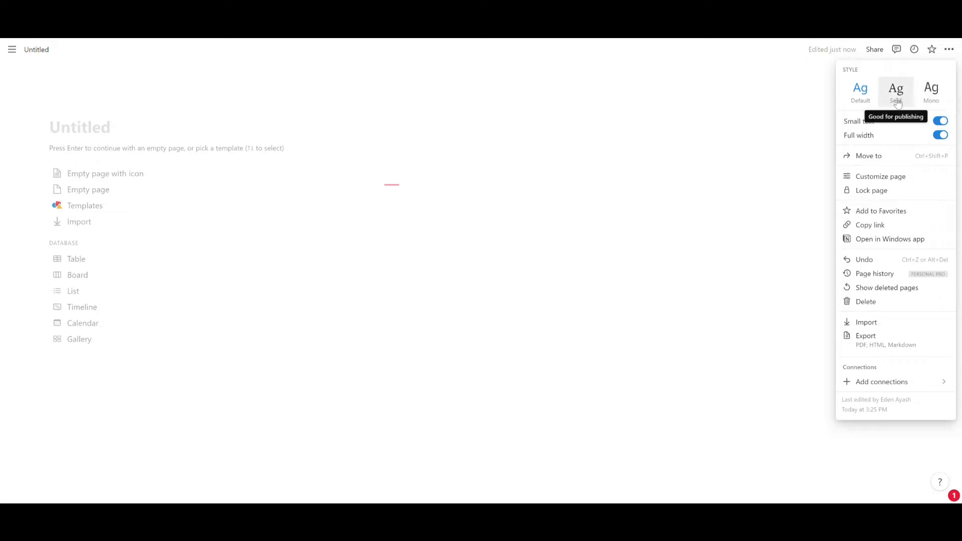
{"action": "left_click", "coordinate": [931, 100]}
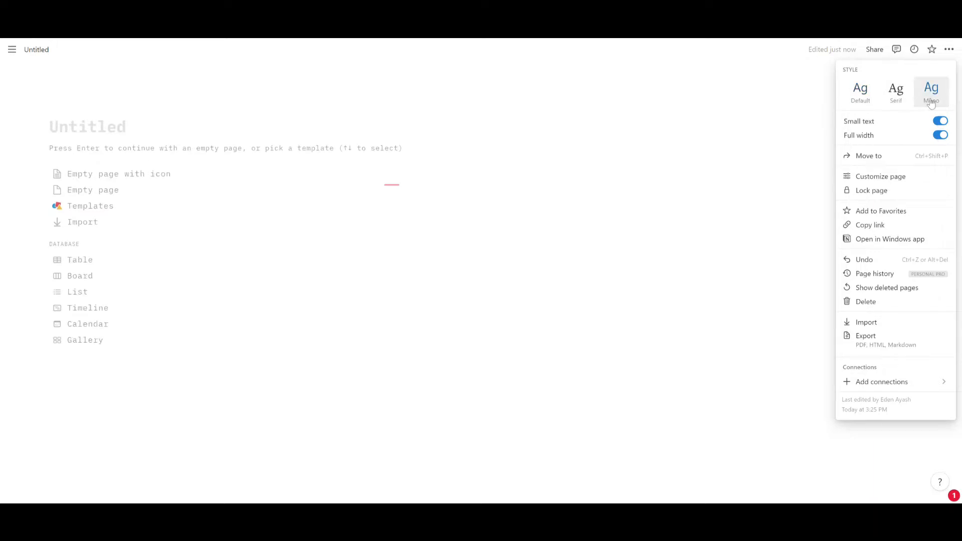
- Title the page "WHEN IN DOUBT, GO TO THE LIBRARY" and make it an empty page
{"action": "left_click", "coordinate": [96, 128]}
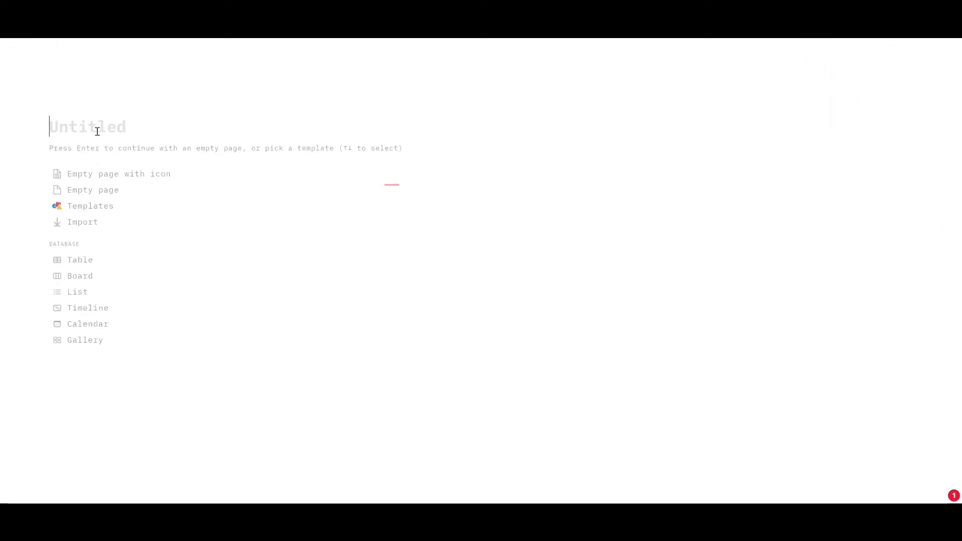
{"action": "type", "text": "WHEN IN DOUBT,"}
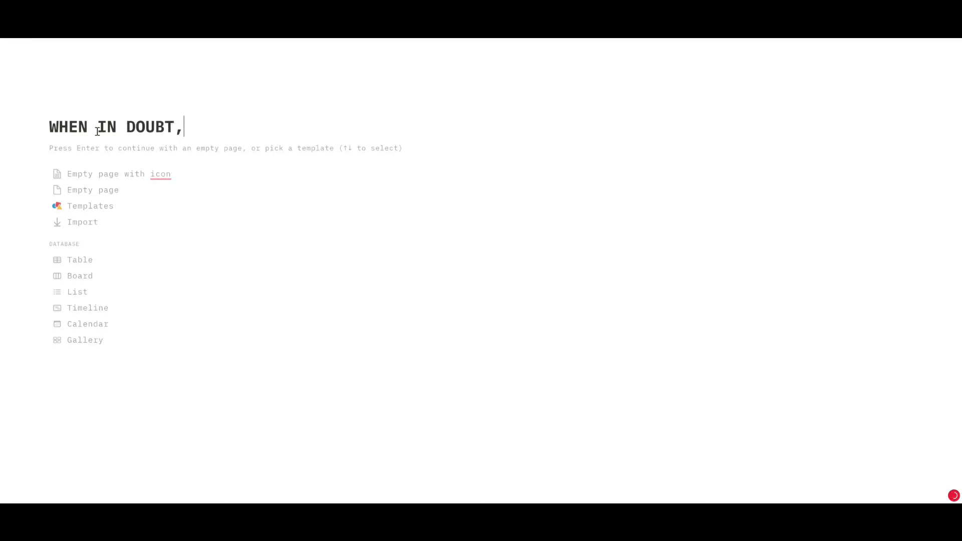
{"action": "type", "text": " GO TO THE LIBRARY"}
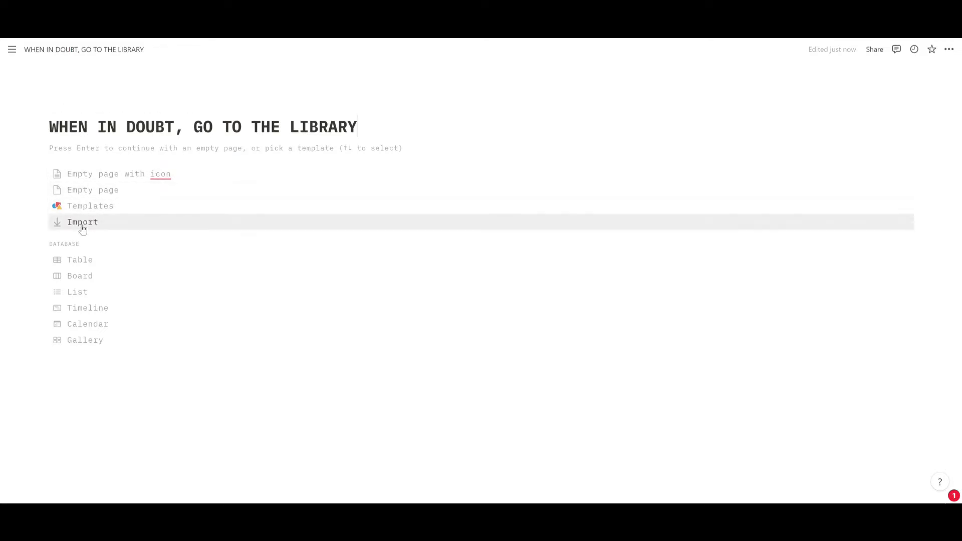
{"action": "left_click", "coordinate": [79, 191]}
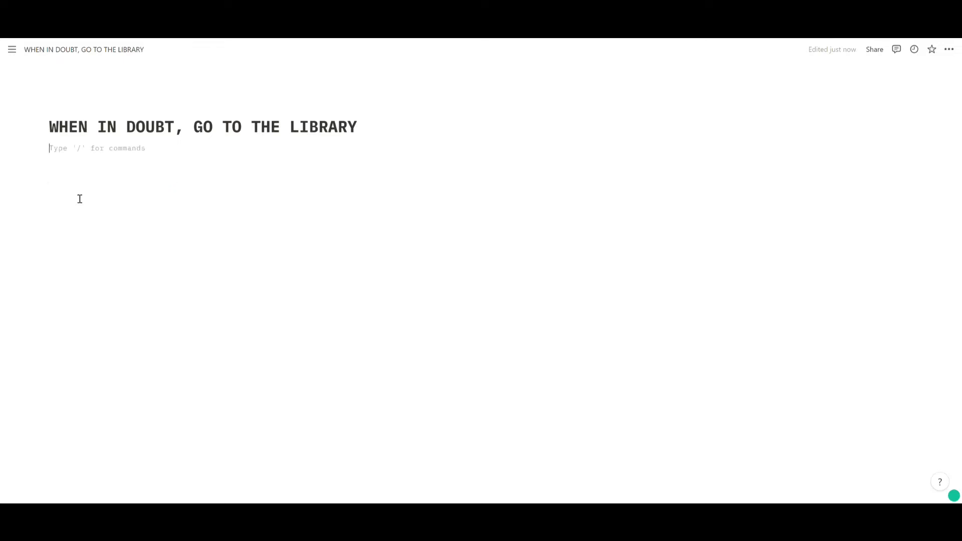
- Add a page cover and replace it with an uploaded banner image showing the Nietzsche quote
{"action": "left_click", "coordinate": [107, 109]}
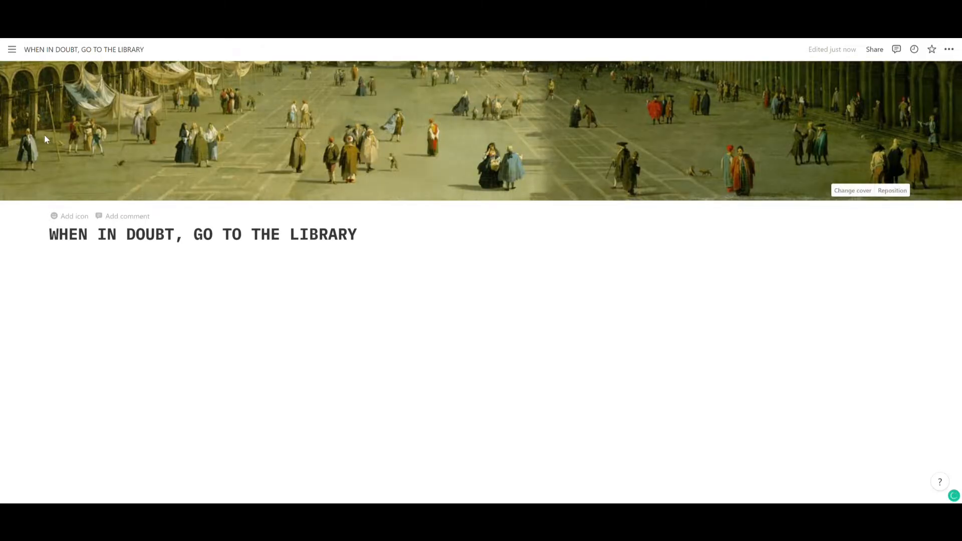
{"action": "left_click", "coordinate": [853, 194]}
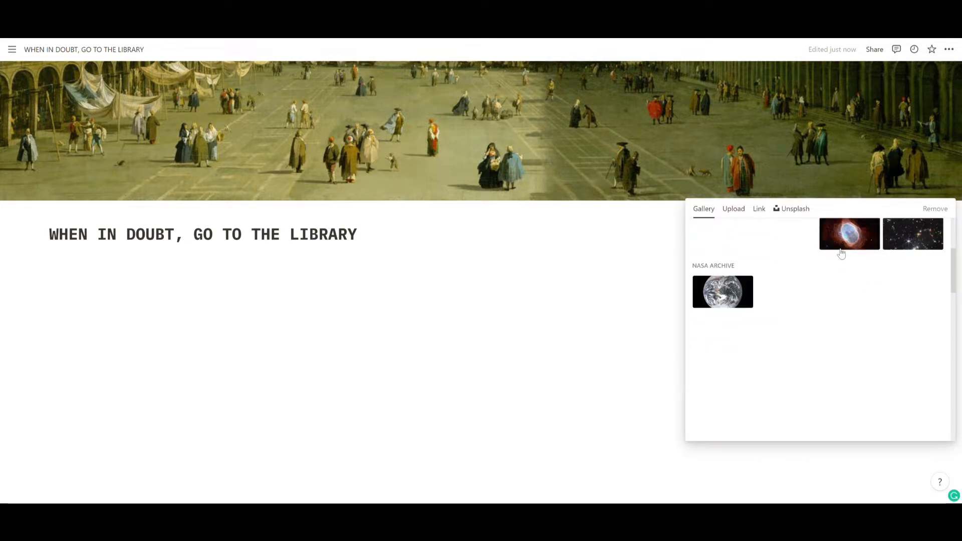
{"action": "left_click", "coordinate": [734, 212]}
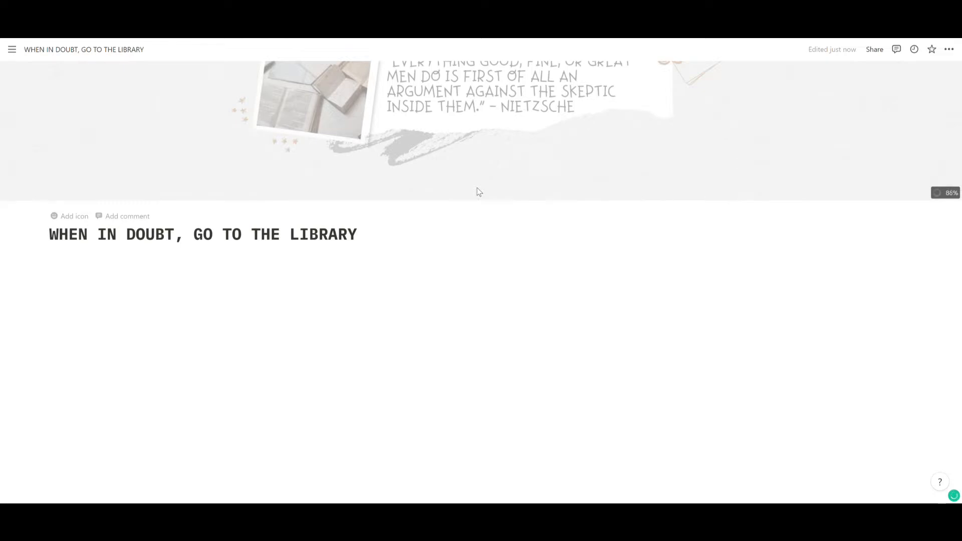
- Reposition the cover image so the full quote and book photo are in view, and save the position
{"action": "left_click", "coordinate": [897, 192]}
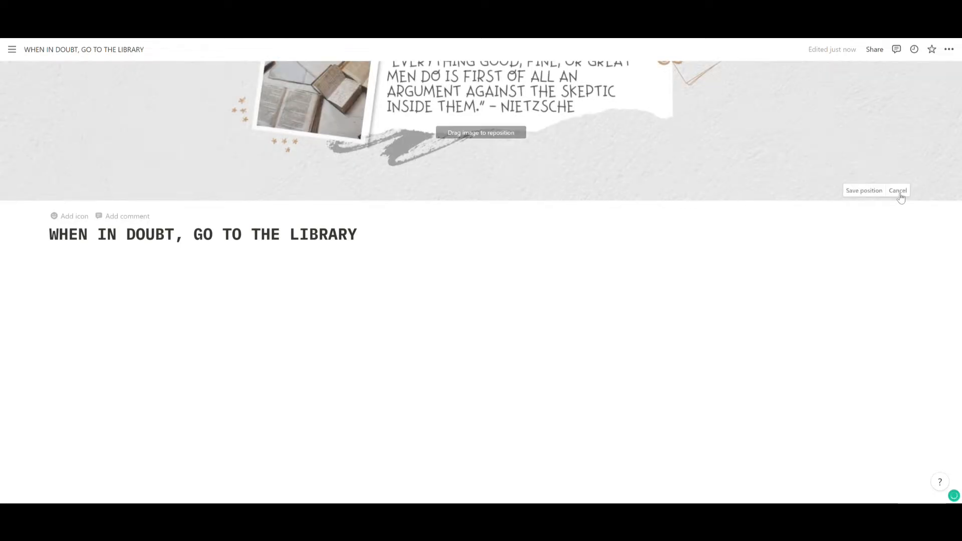
{"action": "left_click_drag", "start_coordinate": [750, 143], "coordinate": [751, 213]}
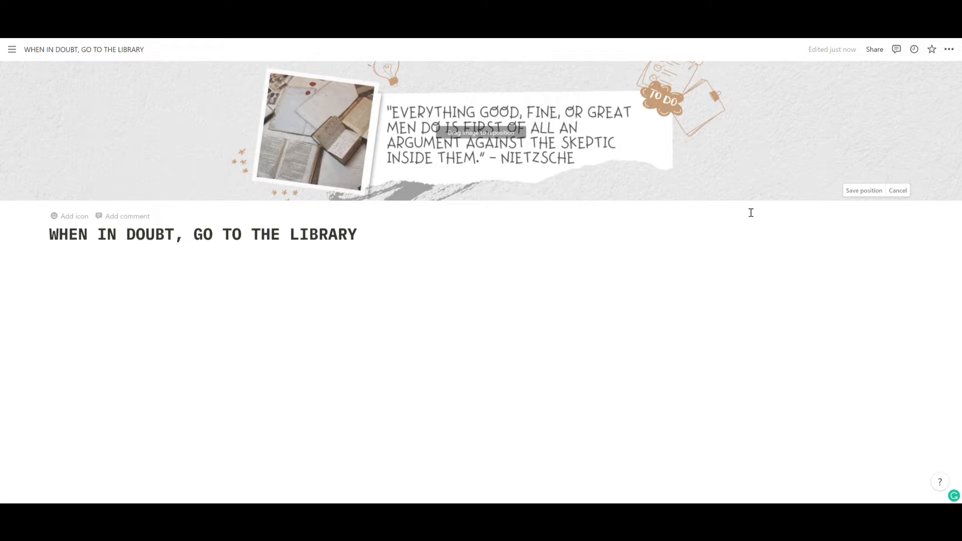
{"action": "left_click", "coordinate": [856, 193]}
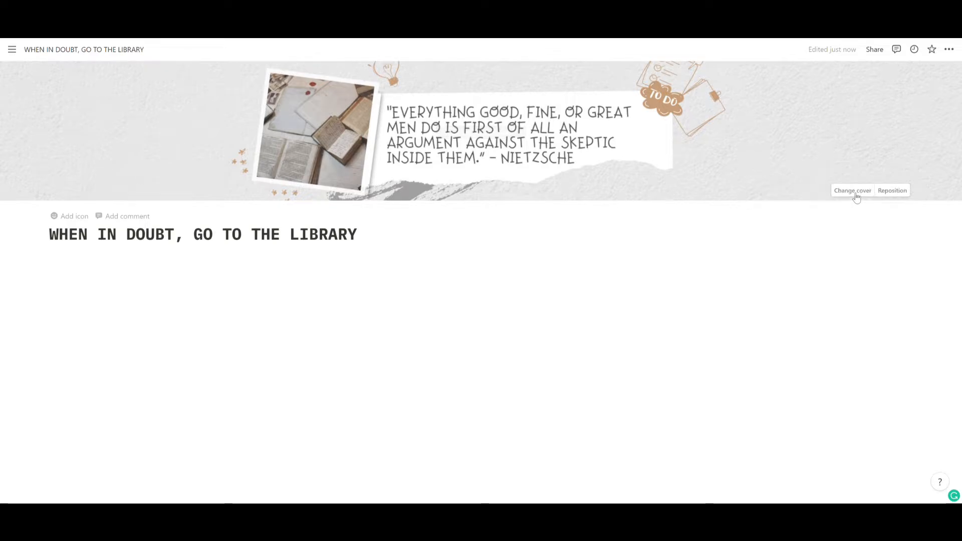
- Add a page icon and change it to the dark grey sun from the icon set
{"action": "left_click", "coordinate": [73, 222]}
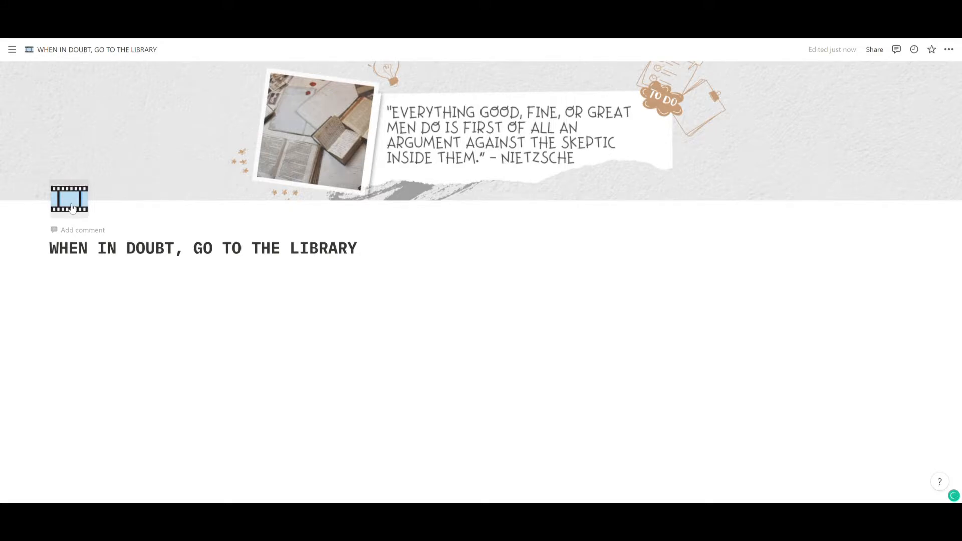
{"action": "left_click", "coordinate": [70, 204]}
{"action": "scroll", "coordinate": [65, 285], "scroll_direction": "down", "scroll_amount": 2}
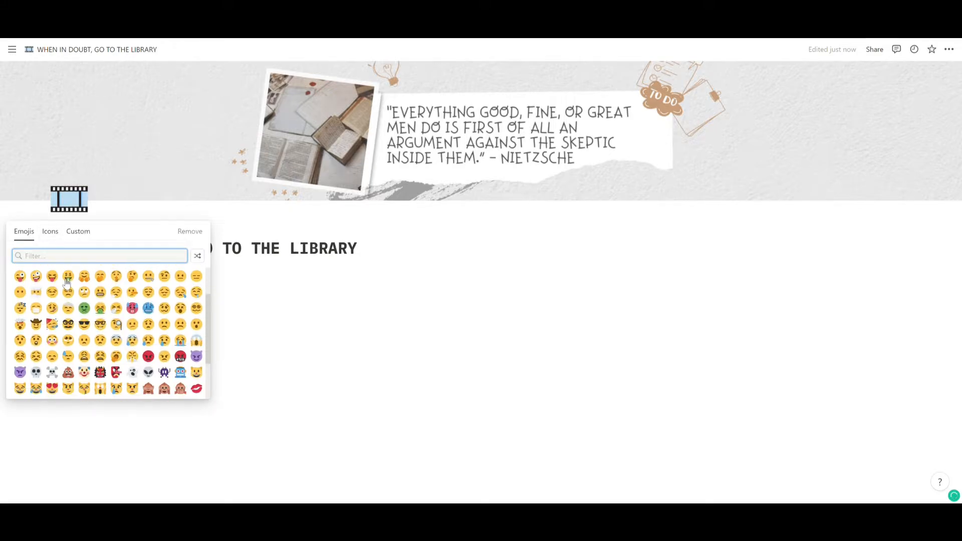
{"action": "left_click", "coordinate": [50, 232]}
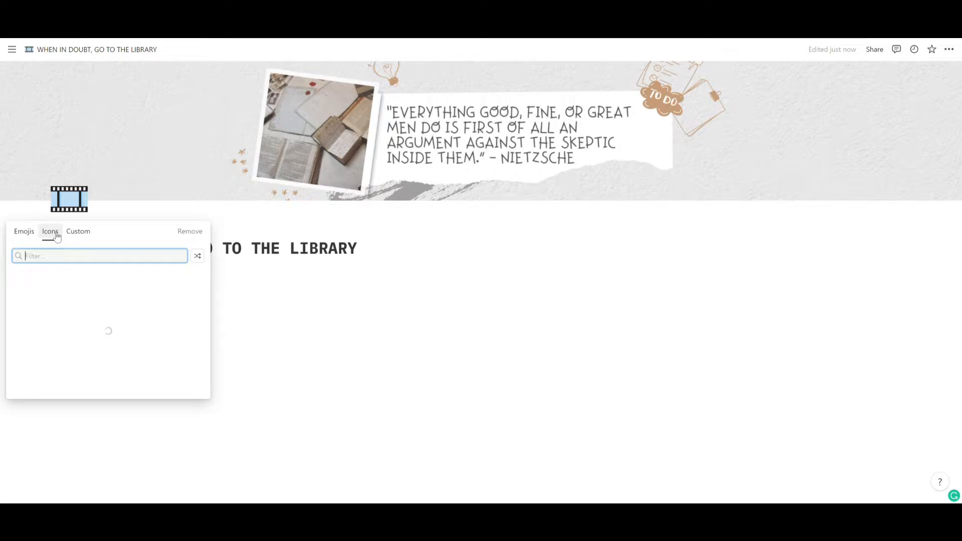
{"action": "scroll", "coordinate": [81, 313], "scroll_direction": "down", "scroll_amount": 6}
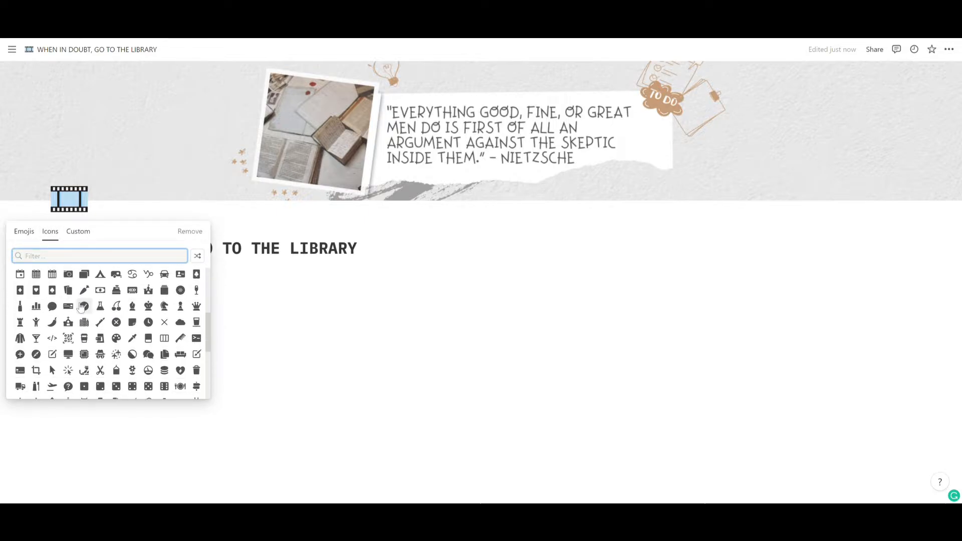
{"action": "scroll", "coordinate": [125, 326], "scroll_direction": "down", "scroll_amount": 3}
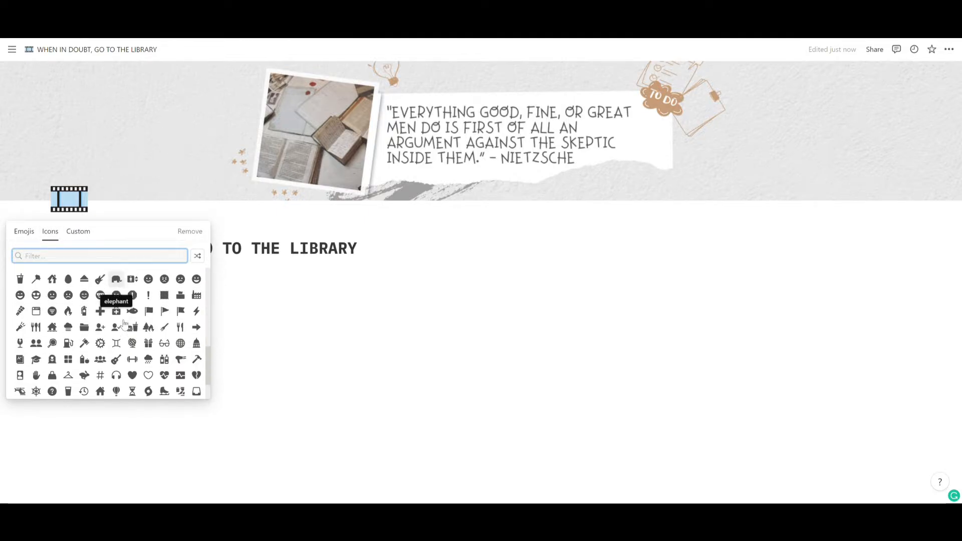
{"action": "scroll", "coordinate": [196, 341], "scroll_direction": "up", "scroll_amount": 3}
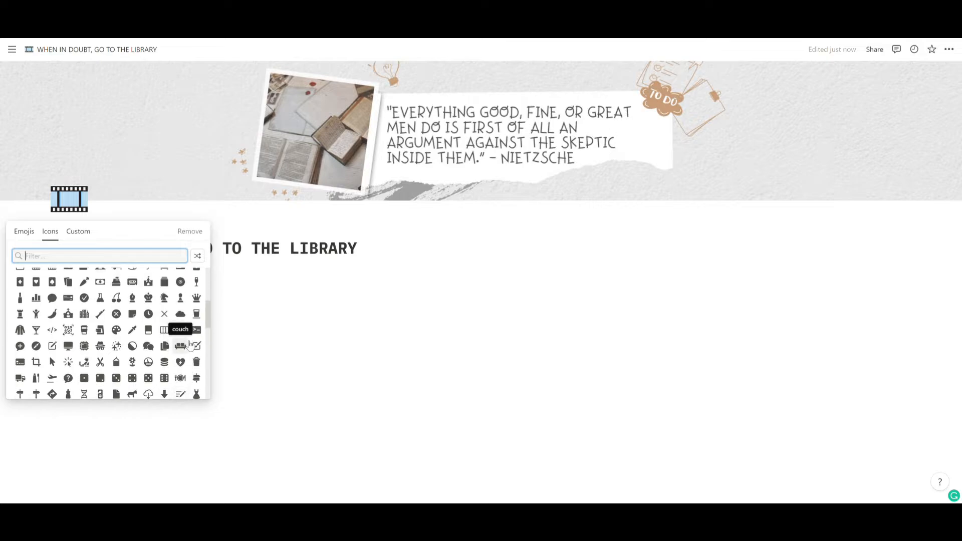
{"action": "left_click", "coordinate": [197, 284]}
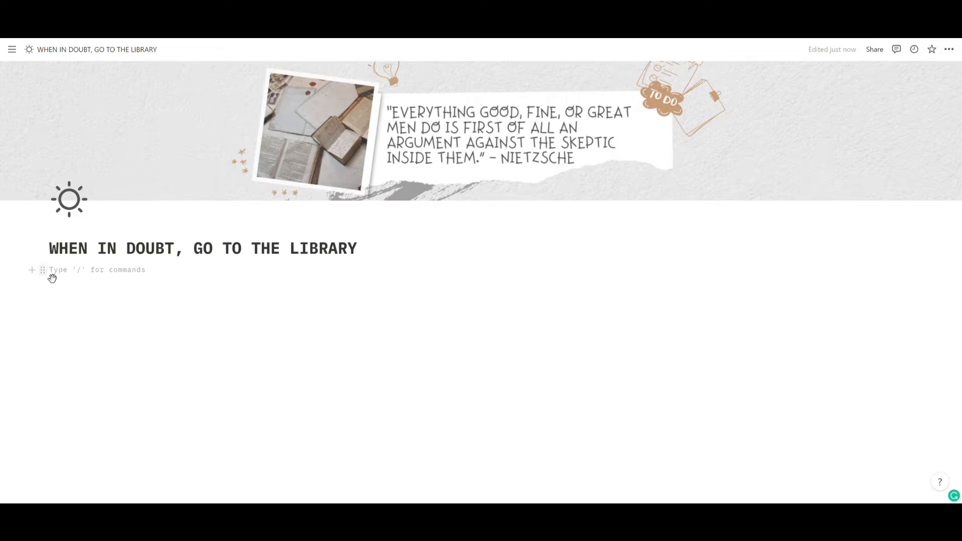
{"action": "left_click", "coordinate": [33, 271]}
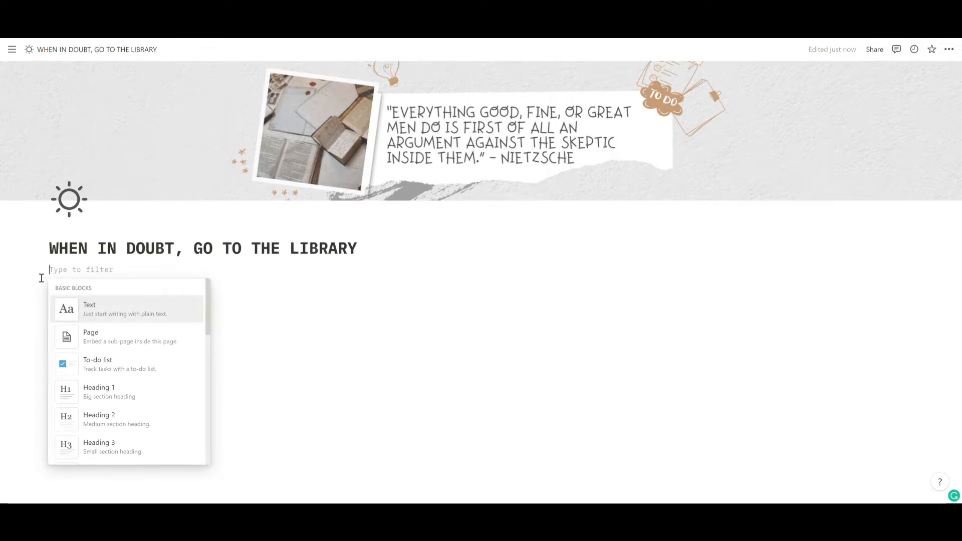
{"action": "scroll", "coordinate": [98, 318], "scroll_direction": "down", "scroll_amount": 3}
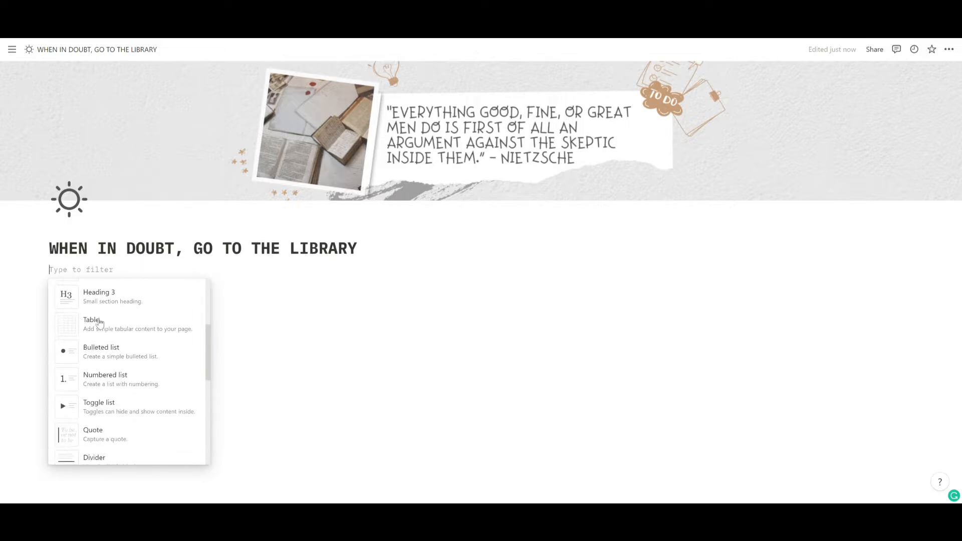
{"action": "scroll", "coordinate": [100, 323], "scroll_direction": "down", "scroll_amount": 5}
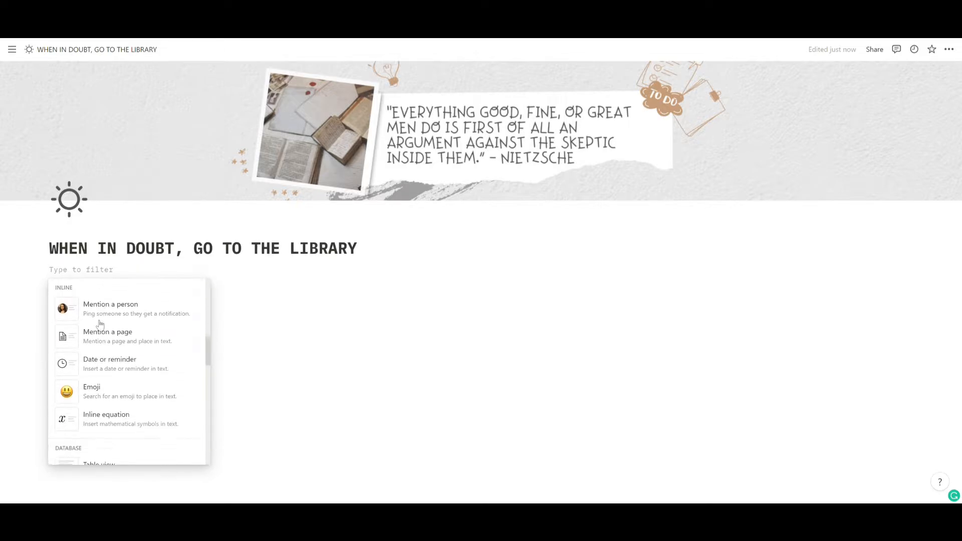
{"action": "scroll", "coordinate": [100, 323], "scroll_direction": "down", "scroll_amount": 5}
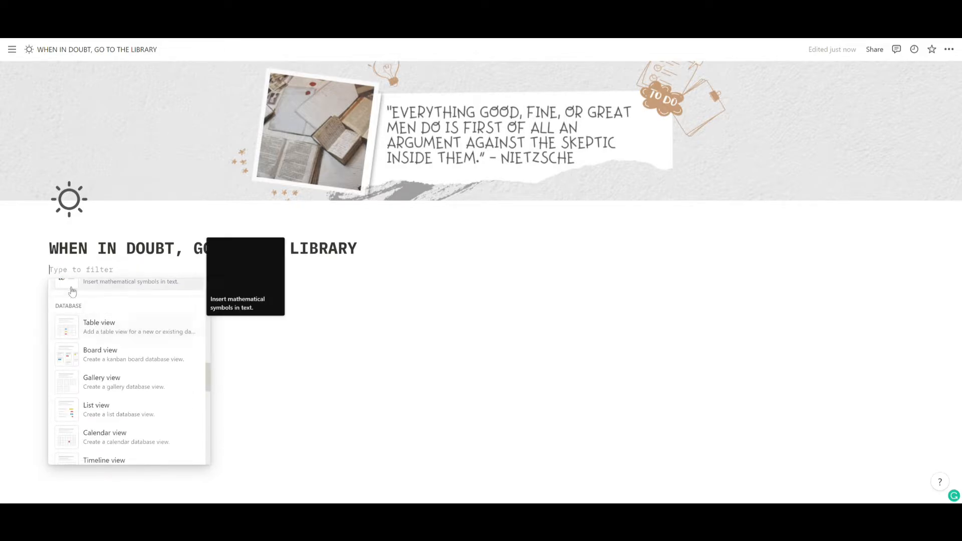
{"action": "left_click", "coordinate": [61, 275]}
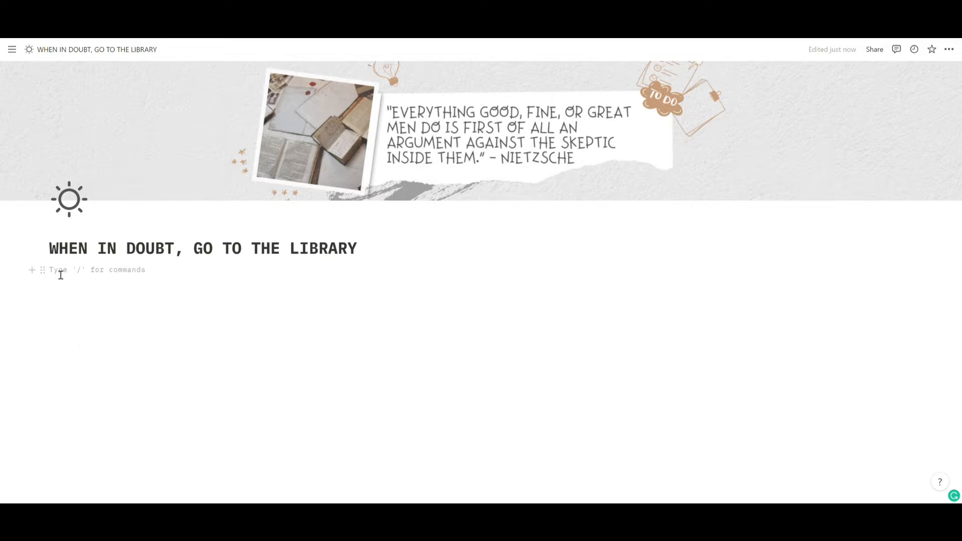
- Embed a sub-page below the library page title, name it "School" and make it an empty page
{"action": "type", "text": "/"}
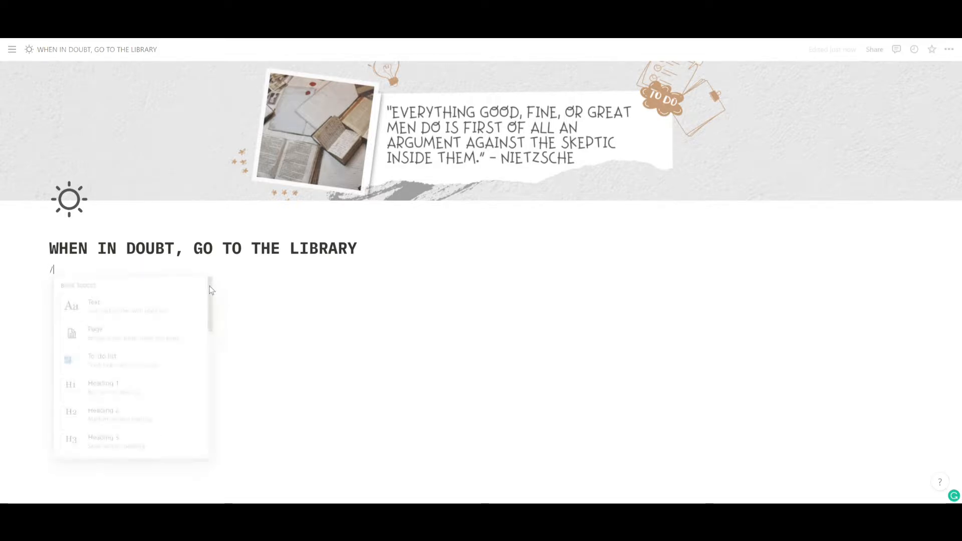
{"action": "type", "text": "PAGE"}
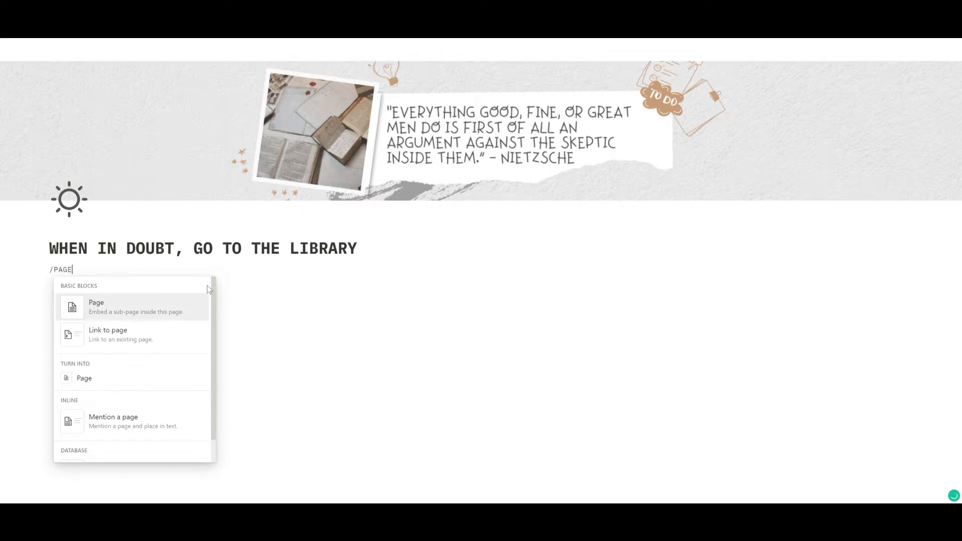
{"action": "key", "text": "Return"}
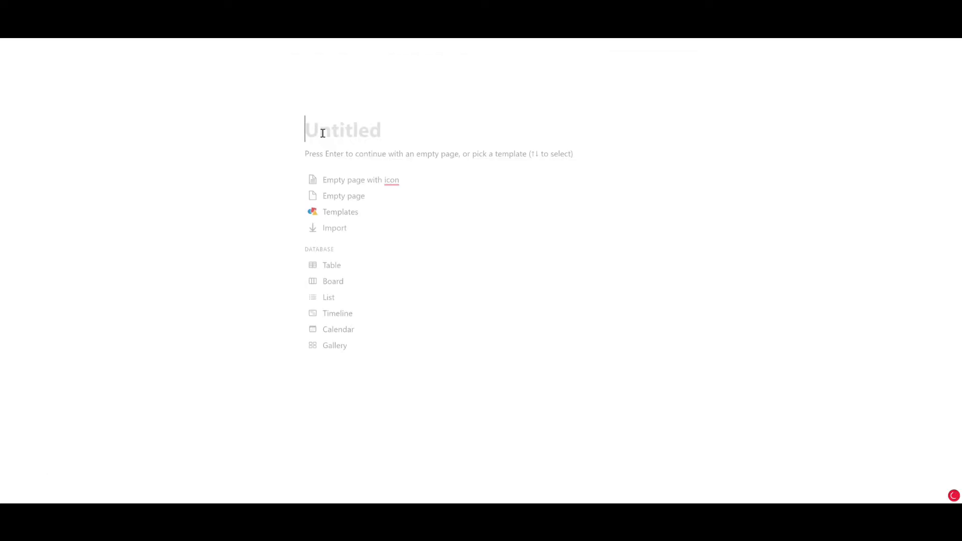
{"action": "type", "text": "School"}
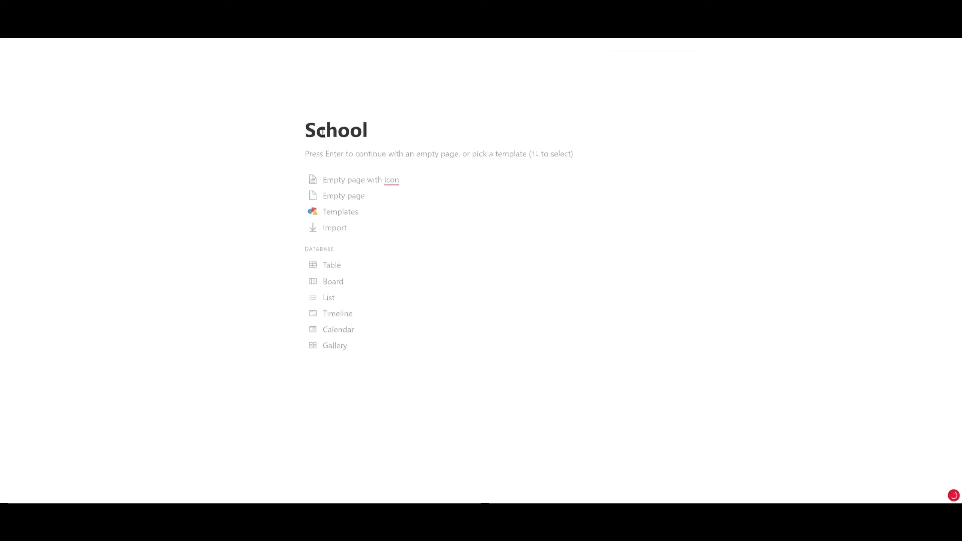
{"action": "left_click", "coordinate": [330, 200]}
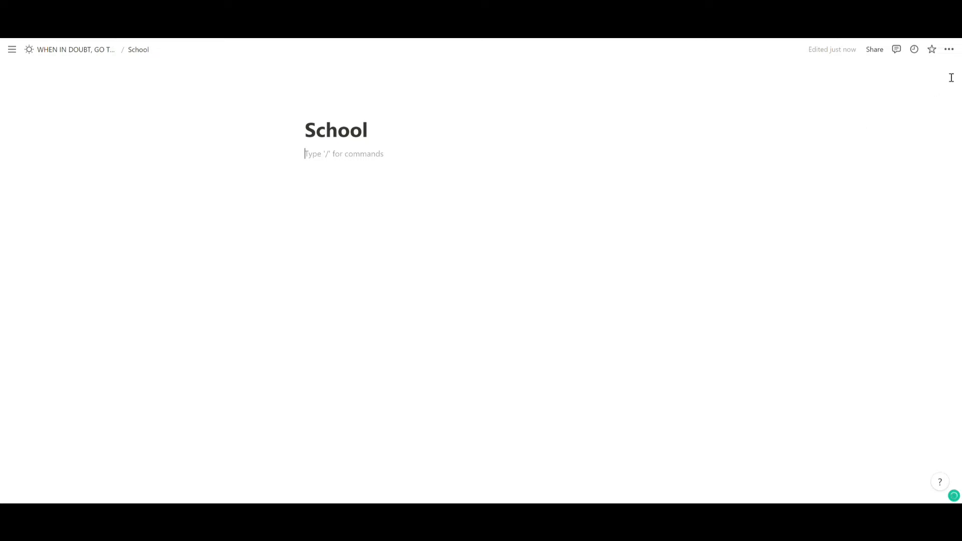
- Set the School page to small text, full width and the Mono font style
{"action": "left_click", "coordinate": [949, 49]}
{"action": "left_click", "coordinate": [935, 120]}
{"action": "left_click", "coordinate": [935, 134]}
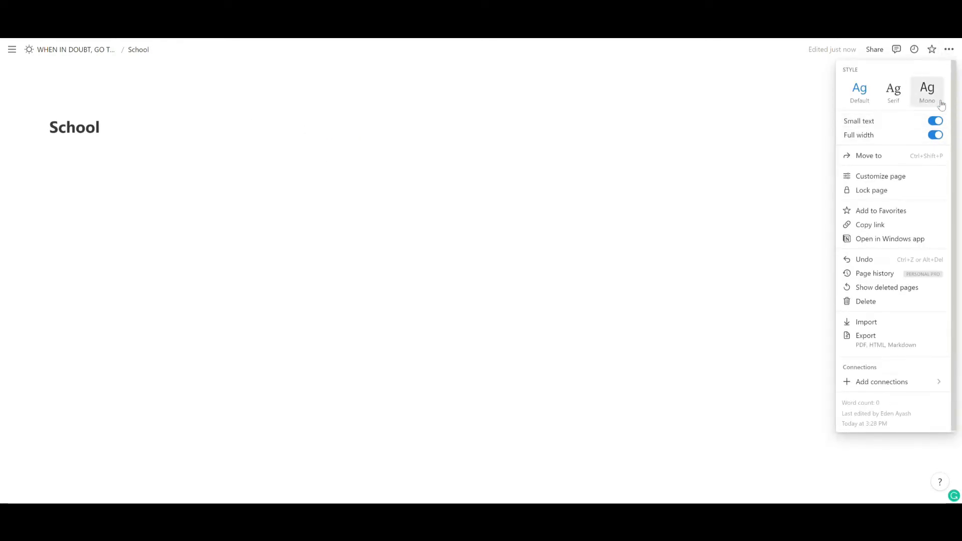
{"action": "left_click", "coordinate": [941, 104]}
{"action": "left_click", "coordinate": [121, 134]}
- Add an icon to the School page and change it to a golden-yellow graduation cap
{"action": "left_click", "coordinate": [72, 113]}
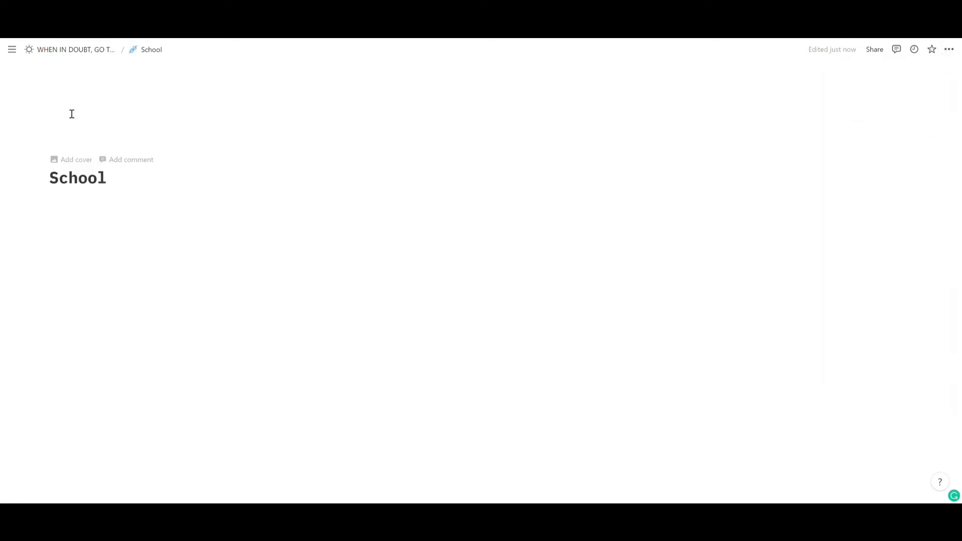
{"action": "left_click", "coordinate": [72, 136]}
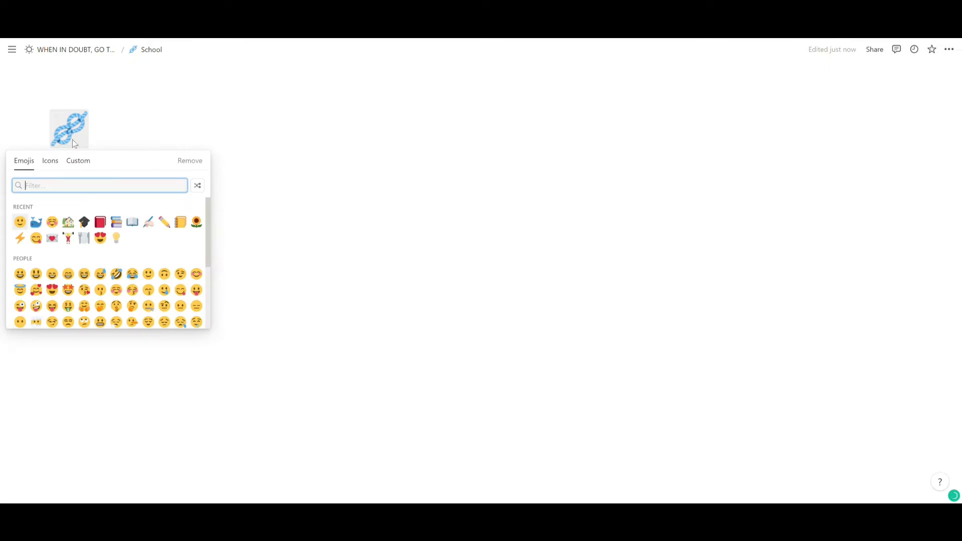
{"action": "left_click", "coordinate": [55, 162]}
{"action": "left_click", "coordinate": [116, 239]}
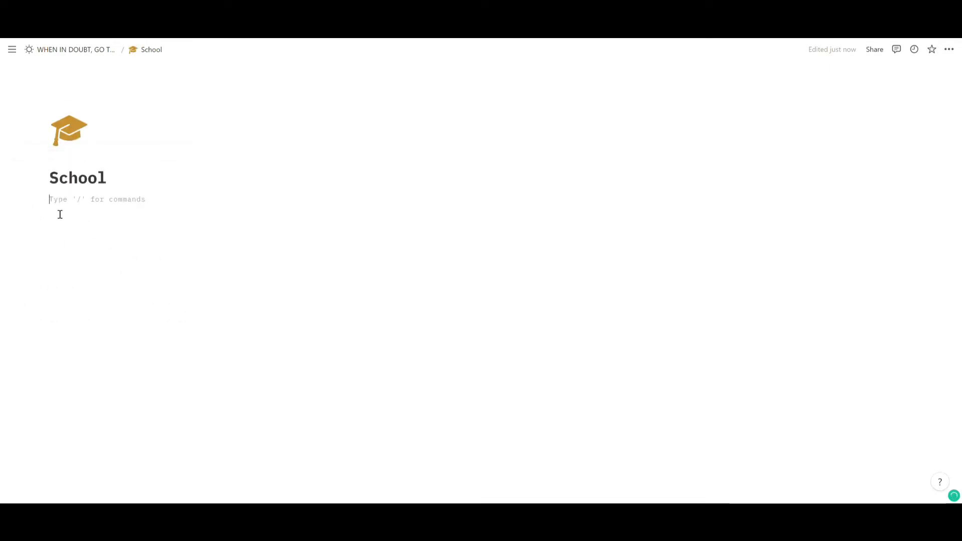
- Create two toggle list items on the School page, named "First Term" and "Second Term"
{"action": "type", "text": "/"}
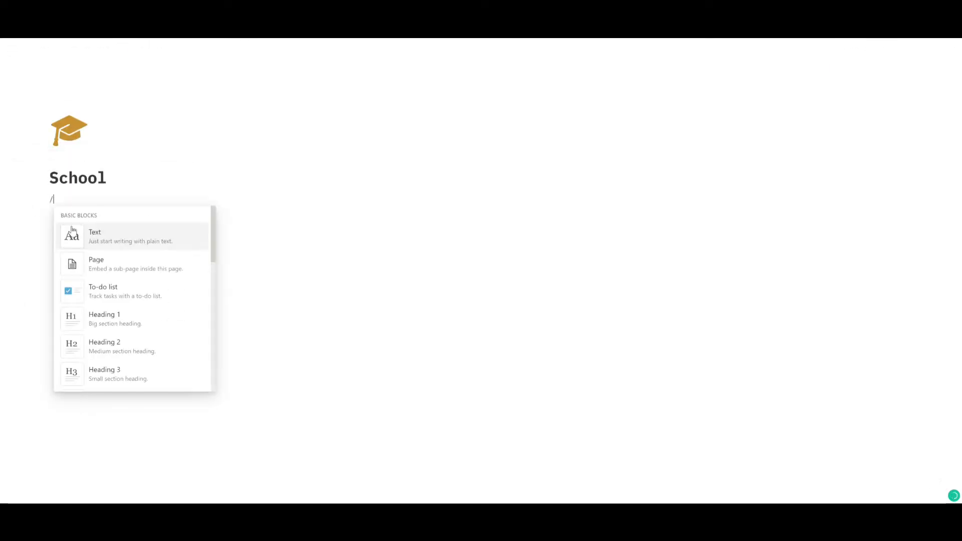
{"action": "type", "text": "toggle"}
{"action": "key", "text": "Return"}
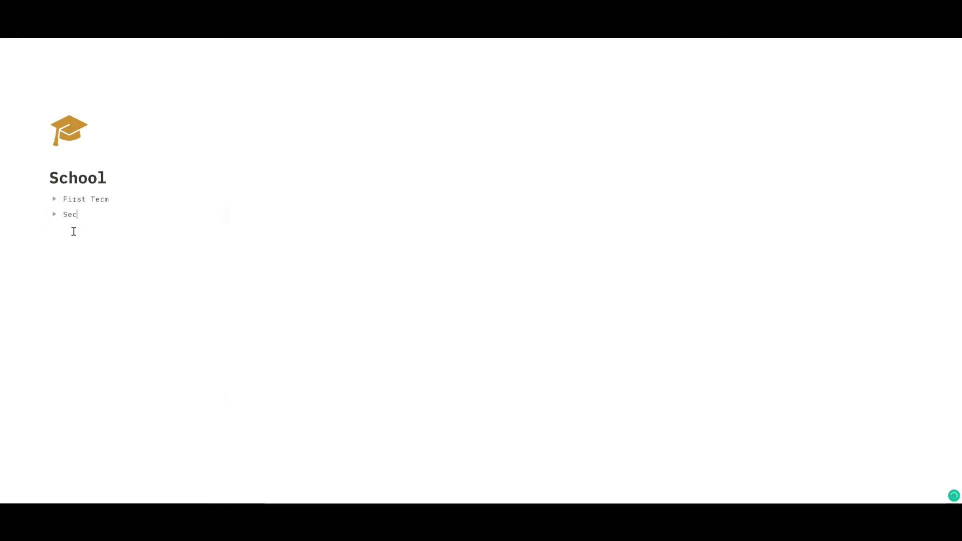
{"action": "type", "text": "erm"}
- Expand the First Term toggle and embed a new sub-page inside it
{"action": "left_click", "coordinate": [54, 199]}
{"action": "left_click", "coordinate": [70, 214]}
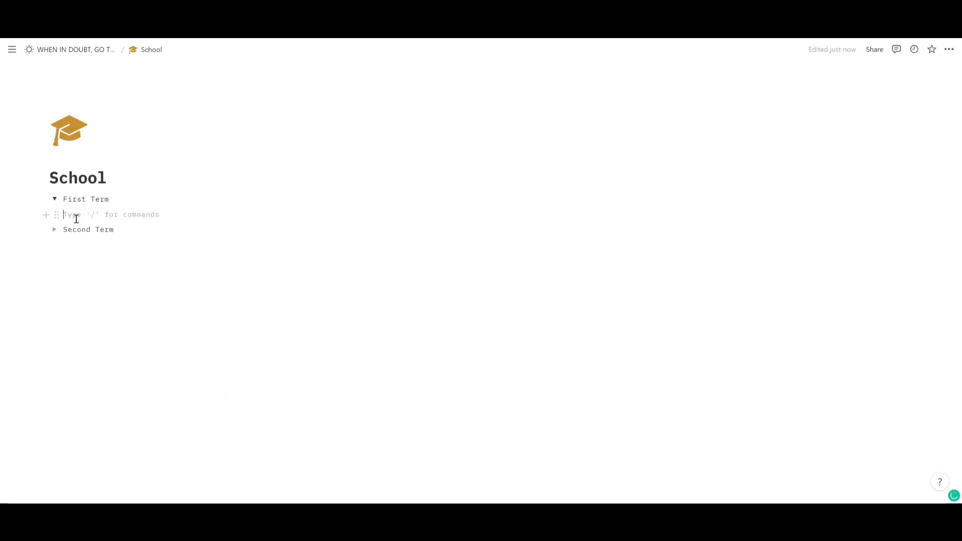
{"action": "type", "text": "/page"}
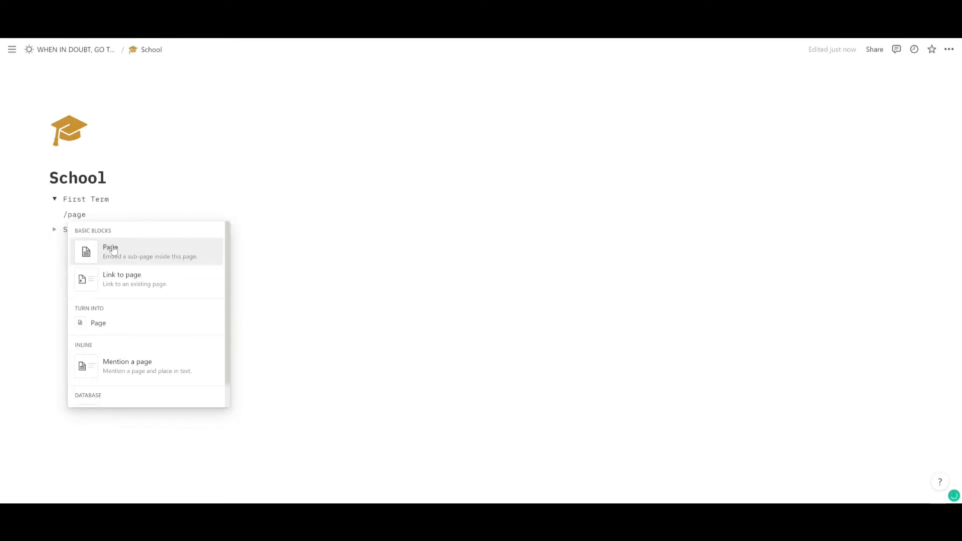
{"action": "left_click", "coordinate": [110, 249]}
- Set the new sub-page to small text, full width and Mono font, and title it "Class Notes"
{"action": "left_click", "coordinate": [949, 49]}
{"action": "left_click", "coordinate": [944, 121]}
{"action": "left_click", "coordinate": [941, 135]}
{"action": "left_click", "coordinate": [931, 92]}
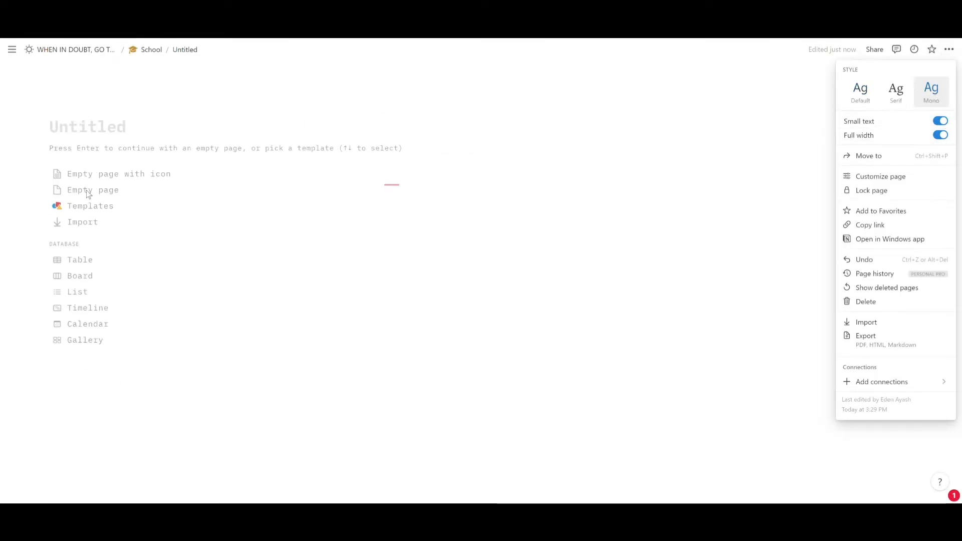
{"action": "left_click", "coordinate": [84, 133]}
{"action": "type", "text": "Class Notes"}
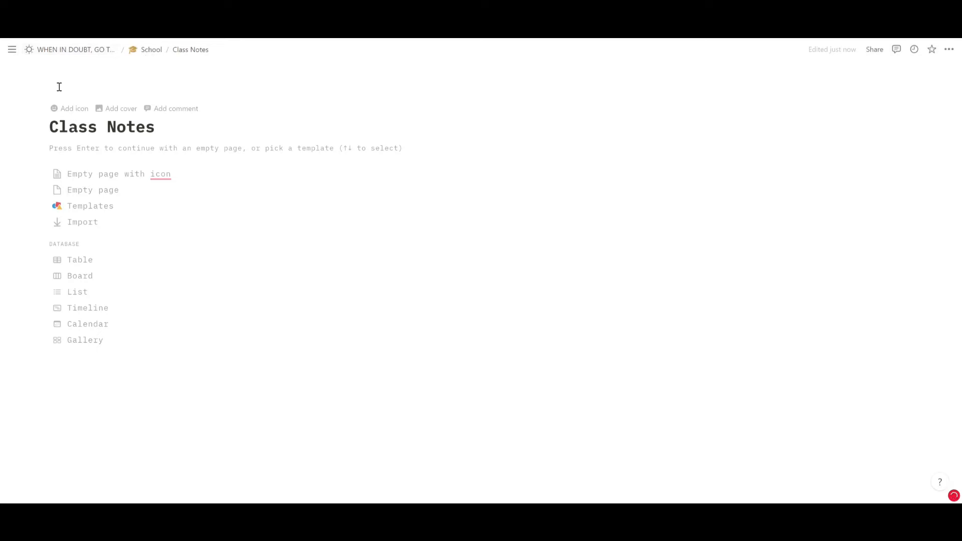
- Return to the main library page and add another empty sub-page titled "Projects"
{"action": "left_click", "coordinate": [150, 50]}
{"action": "left_click", "coordinate": [63, 50]}
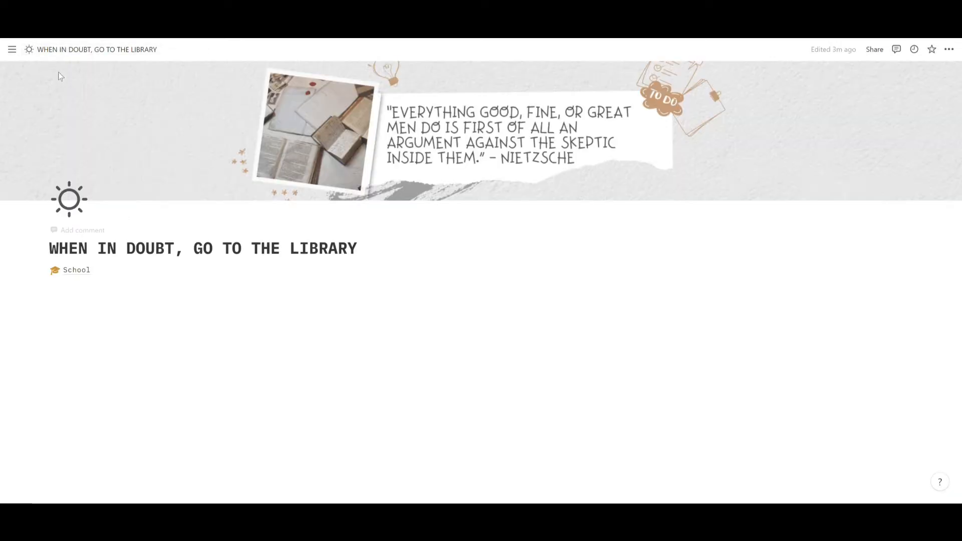
{"action": "left_click", "coordinate": [35, 275]}
{"action": "left_click", "coordinate": [106, 352]}
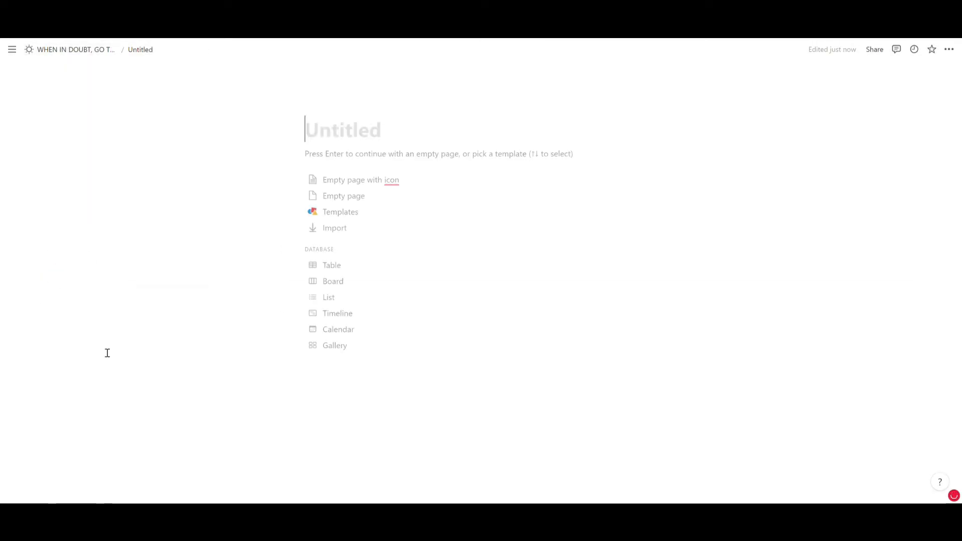
{"action": "type", "text": "Projects"}
{"action": "key", "text": "Return"}
- Set the Projects page to small text, full width and the Mono font style
{"action": "left_click", "coordinate": [949, 49]}
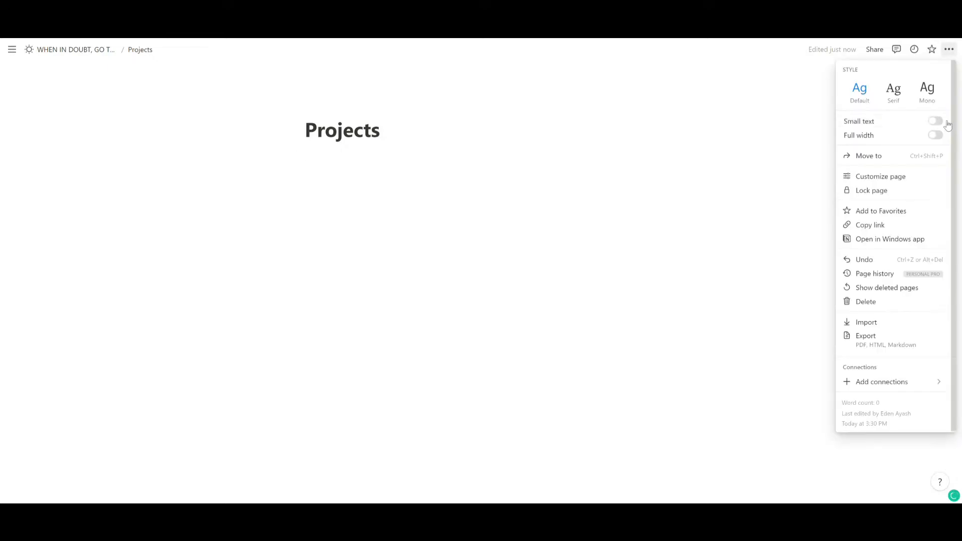
{"action": "left_click", "coordinate": [937, 121]}
{"action": "left_click", "coordinate": [936, 136]}
{"action": "left_click", "coordinate": [928, 93]}
{"action": "left_click", "coordinate": [189, 142]}
- Add a cover to the Projects page and give it a golden-yellow lightning bolt icon
{"action": "left_click", "coordinate": [71, 108]}
{"action": "left_click", "coordinate": [77, 159]}
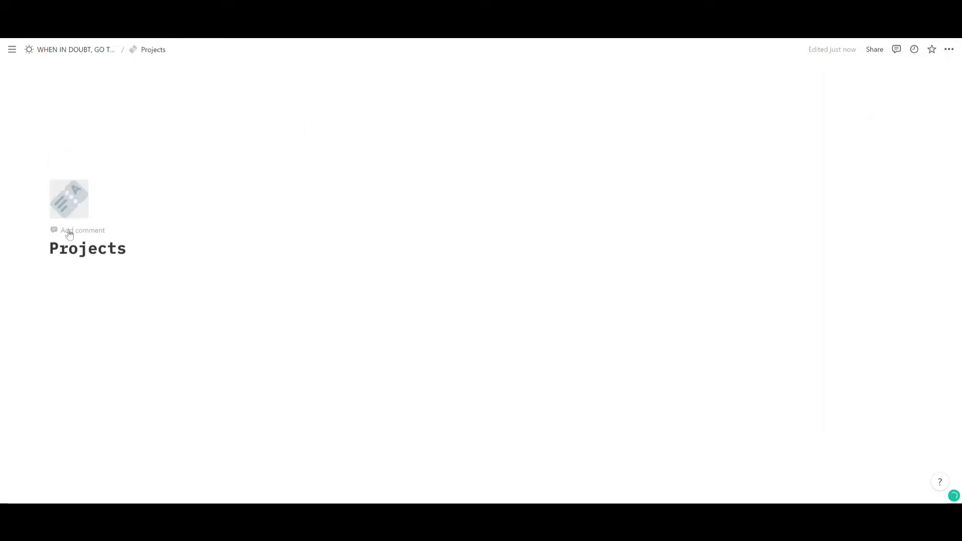
{"action": "left_click", "coordinate": [65, 208]}
{"action": "left_click", "coordinate": [51, 232]}
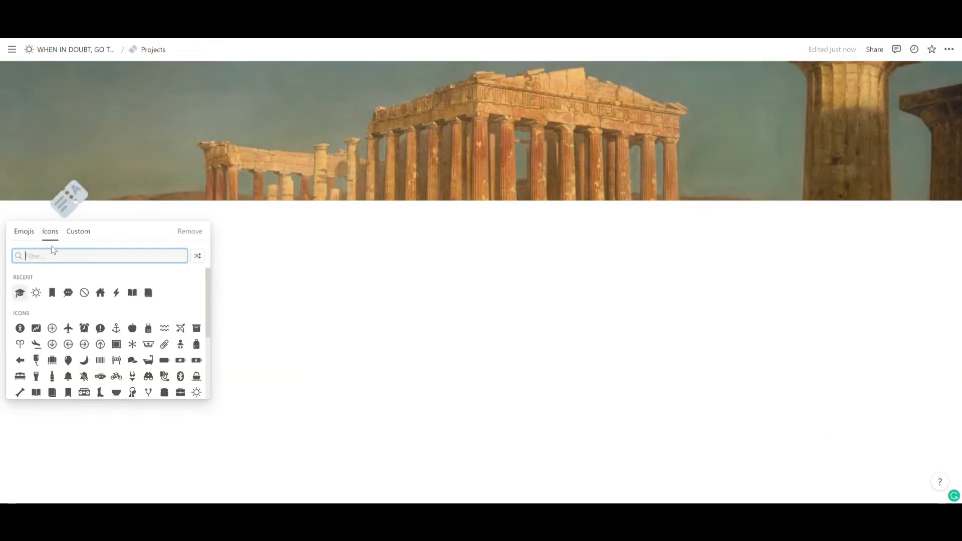
{"action": "left_click", "coordinate": [117, 292]}
{"action": "left_click", "coordinate": [132, 311]}
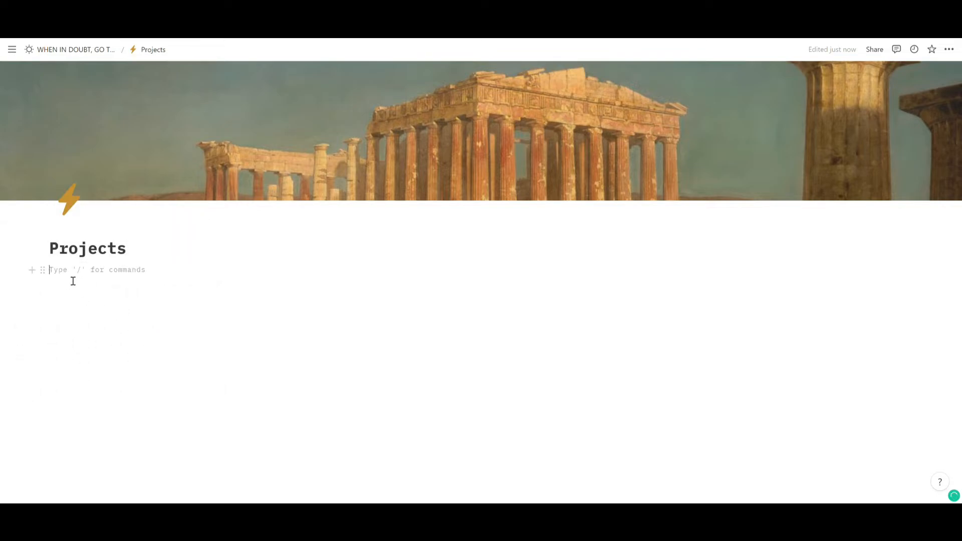
- Create two toggle list items on the Projects page, named "Project 1" and "Project 2"
{"action": "type", "text": "/toggle"}
{"action": "key", "text": "Return"}
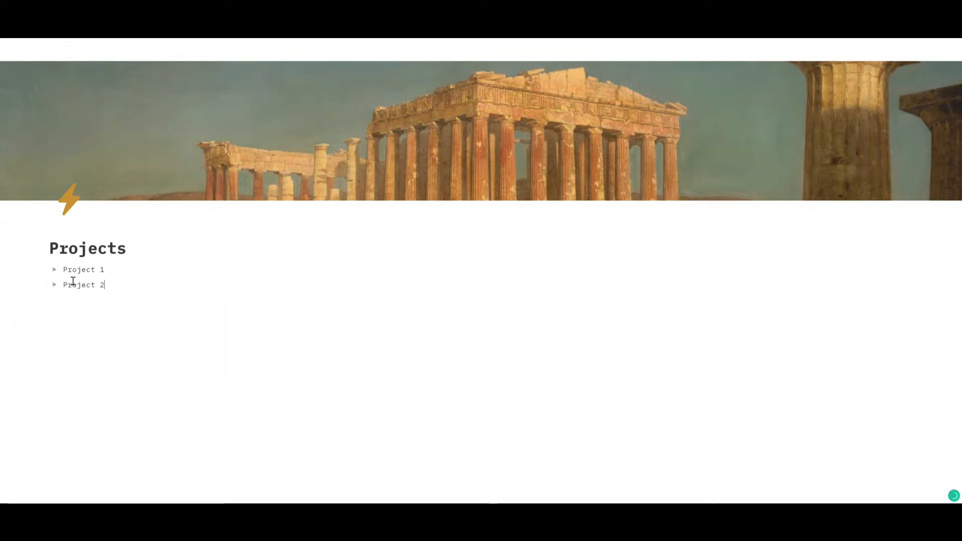
- Reposition the Projects page's cover image by shifting the temple picture slightly upward
{"action": "left_click", "coordinate": [889, 192]}
{"action": "left_click_drag", "start_coordinate": [690, 166], "coordinate": [689, 144]}
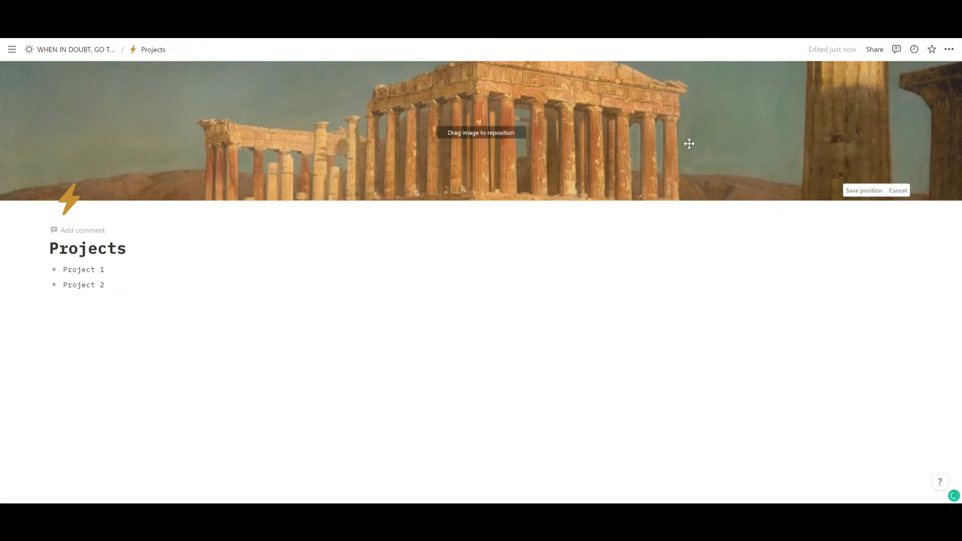
- On the main library page, move Projects into a column beside School and add an empty sub-page titled "Home" under School
{"action": "left_click", "coordinate": [58, 50]}
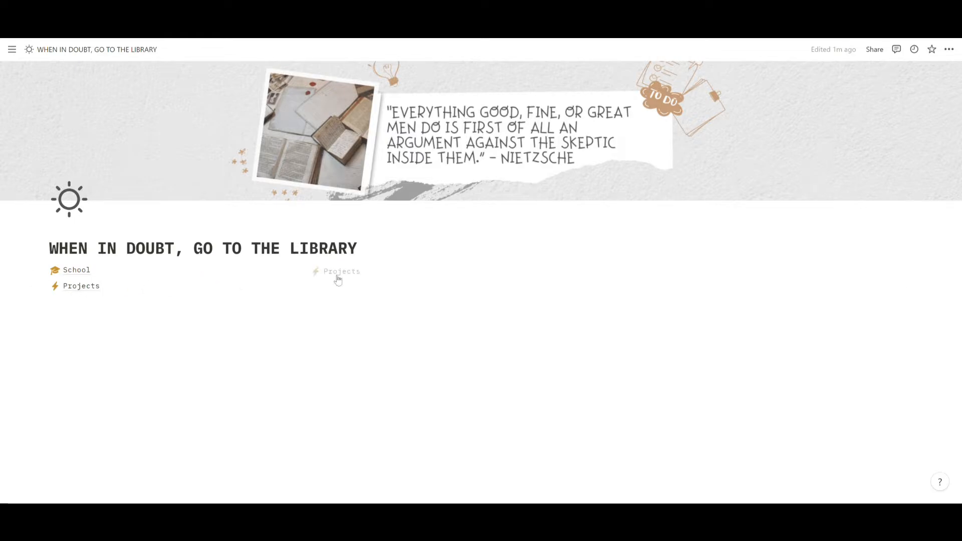
{"action": "left_click_drag", "start_coordinate": [338, 280], "coordinate": [918, 278]}
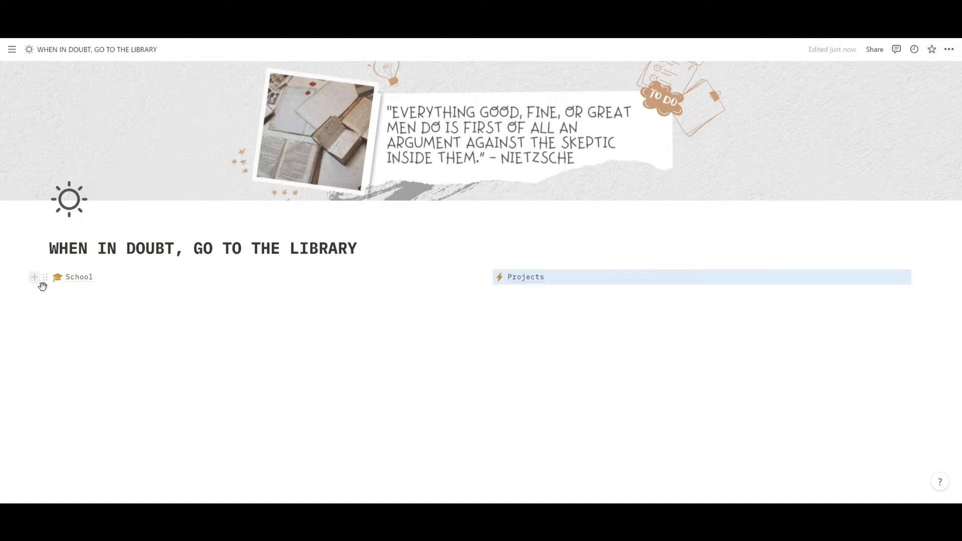
{"action": "left_click", "coordinate": [40, 280]}
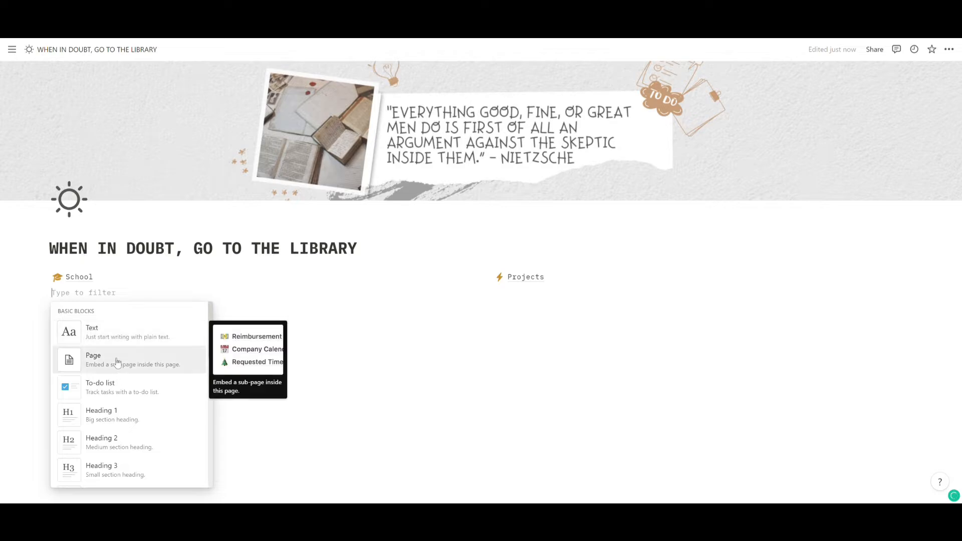
{"action": "left_click", "coordinate": [115, 359]}
{"action": "type", "text": "Home"}
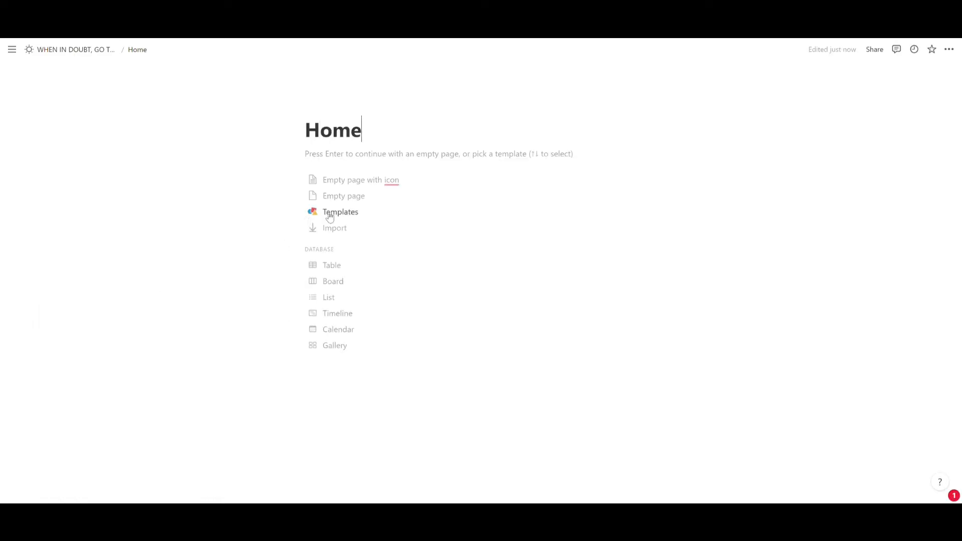
{"action": "key", "text": "Return"}
- Set the Home page to small text, full width and the Mono font style
{"action": "left_click", "coordinate": [949, 49]}
{"action": "left_click", "coordinate": [937, 122]}
{"action": "left_click", "coordinate": [936, 135]}
{"action": "left_click", "coordinate": [928, 92]}
{"action": "left_click", "coordinate": [70, 159]}
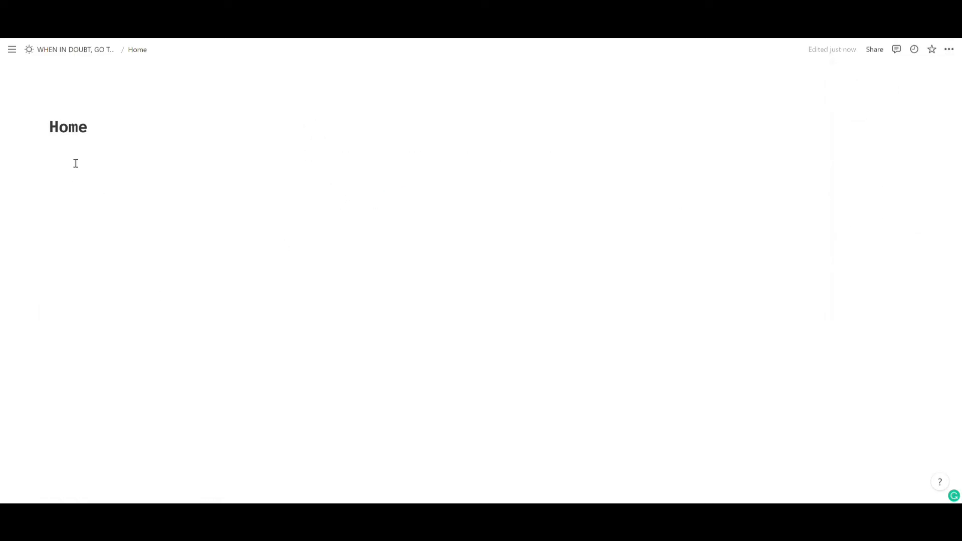
- Create three toggle list items on the Home page, named "Meal Prep", "Groceries List" and "Budget Plan"
{"action": "left_click", "coordinate": [74, 162]}
{"action": "type", "text": "/toggle"}
{"action": "key", "text": "Return"}
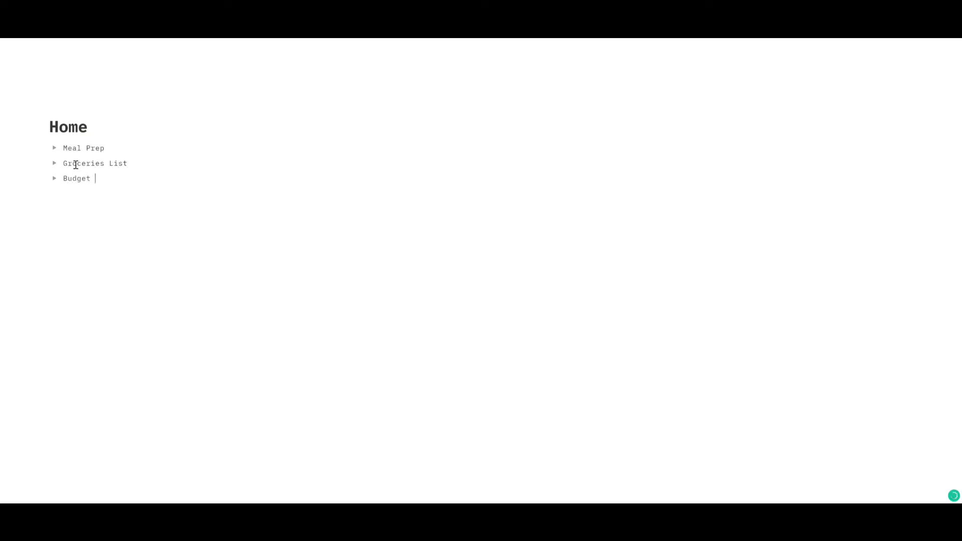
- Give the Home page a golden-yellow house icon
{"action": "left_click", "coordinate": [66, 108]}
{"action": "left_click", "coordinate": [68, 129]}
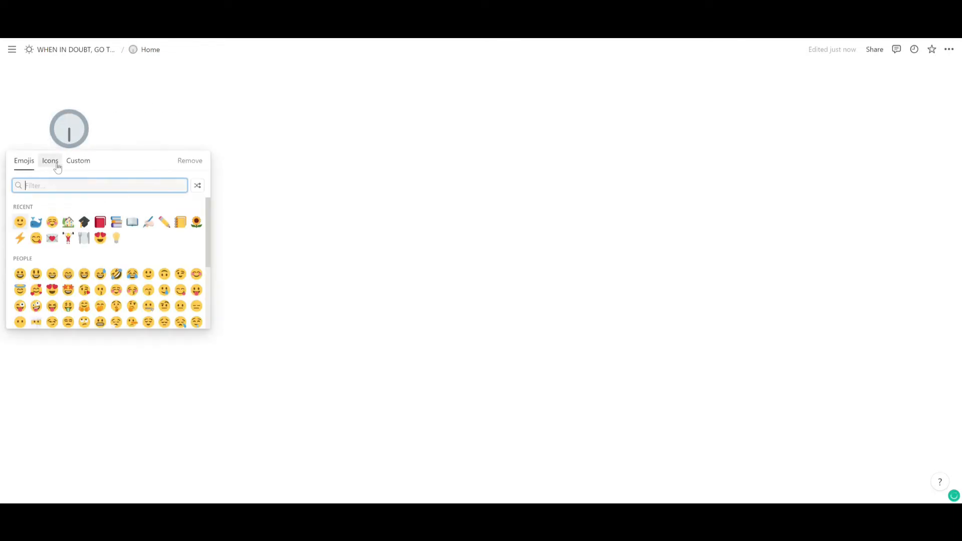
{"action": "left_click", "coordinate": [50, 160]}
{"action": "left_click", "coordinate": [117, 223]}
{"action": "left_click", "coordinate": [133, 240]}
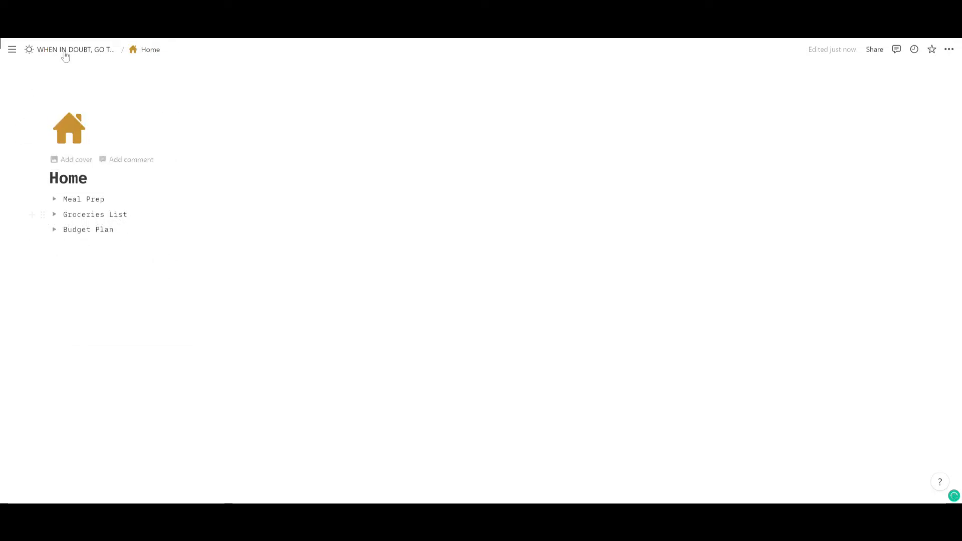
- On the main library page, move Home into a third column and add an empty sub-page titled "Personal" under School
{"action": "left_click", "coordinate": [66, 50]}
{"action": "left_click_drag", "start_coordinate": [163, 292], "coordinate": [937, 276]}
{"action": "left_click", "coordinate": [32, 279]}
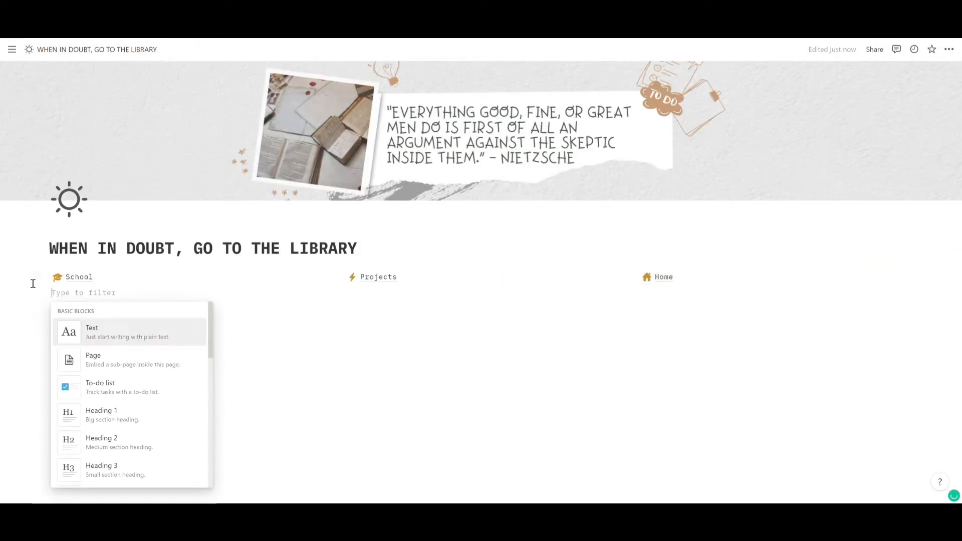
{"action": "left_click", "coordinate": [137, 365]}
{"action": "type", "text": "Personal"}
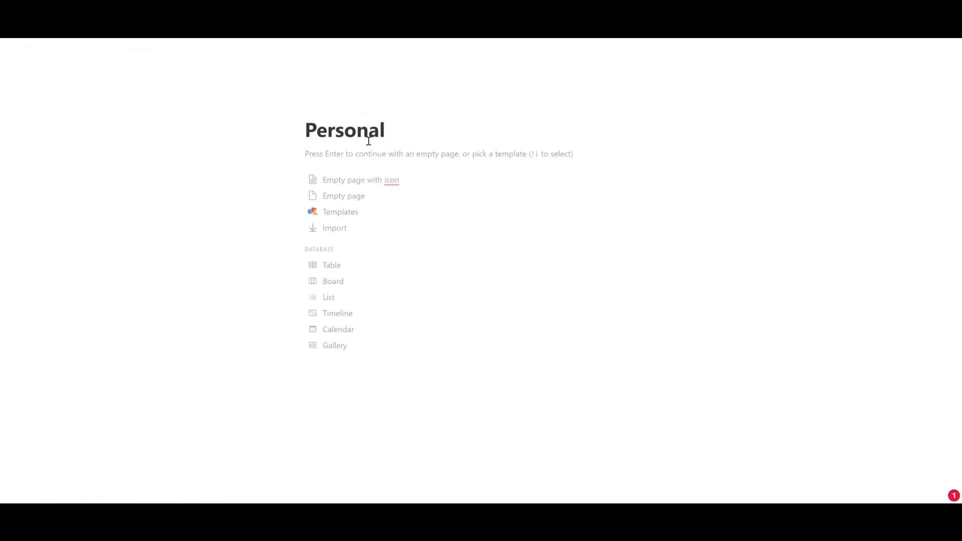
{"action": "key", "text": "Return"}
- Give the Personal page a golden-yellow prohibition-sign icon
{"action": "left_click", "coordinate": [325, 108]}
{"action": "left_click", "coordinate": [326, 141]}
{"action": "left_click", "coordinate": [267, 161]}
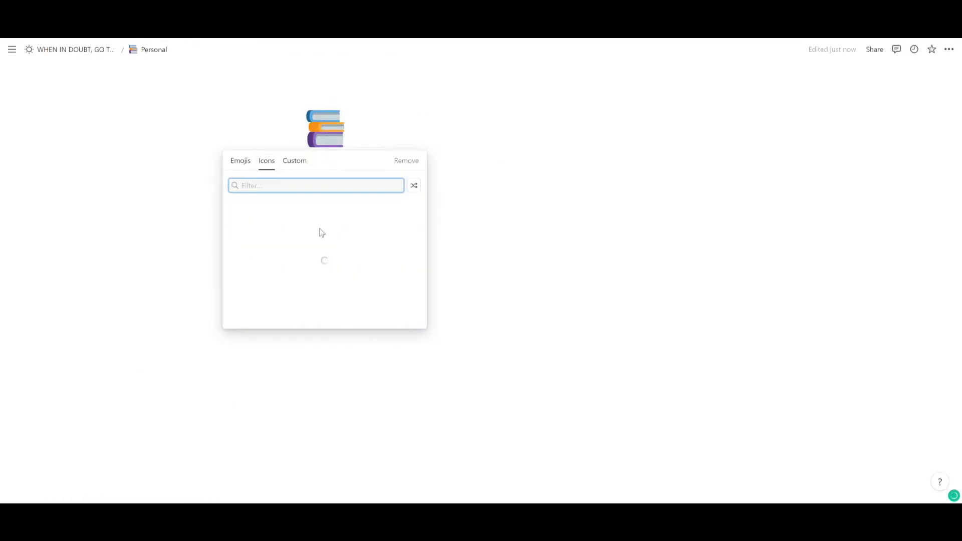
{"action": "left_click", "coordinate": [319, 237]}
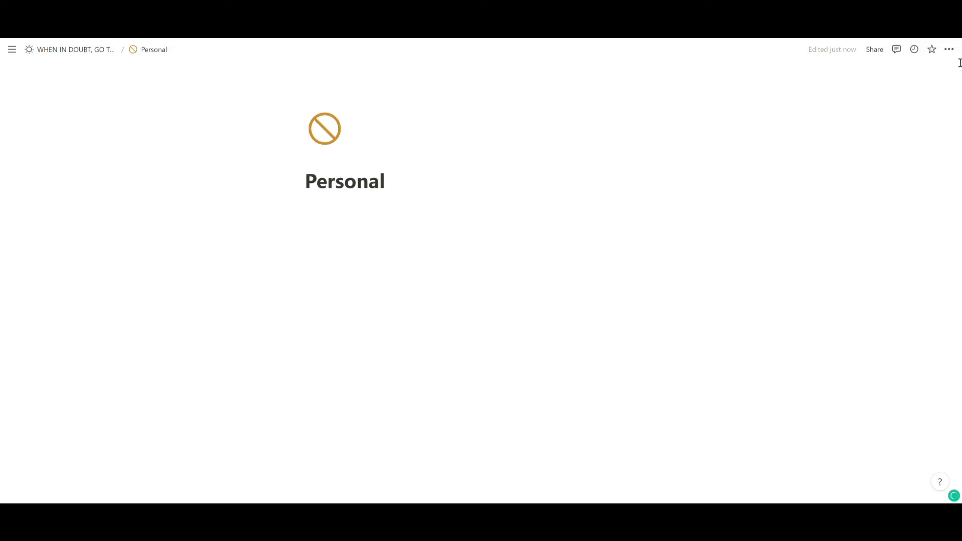
- Set the Personal page to the Mono font style, small text and full width
{"action": "left_click", "coordinate": [950, 49]}
{"action": "left_click", "coordinate": [927, 92]}
{"action": "left_click", "coordinate": [935, 122]}
{"action": "left_click", "coordinate": [935, 135]}
- Return to the main page, reopen Personal and create two toggle list items in it, named "Journal" and "Letters"
{"action": "left_click", "coordinate": [52, 51]}
{"action": "left_click", "coordinate": [52, 52]}
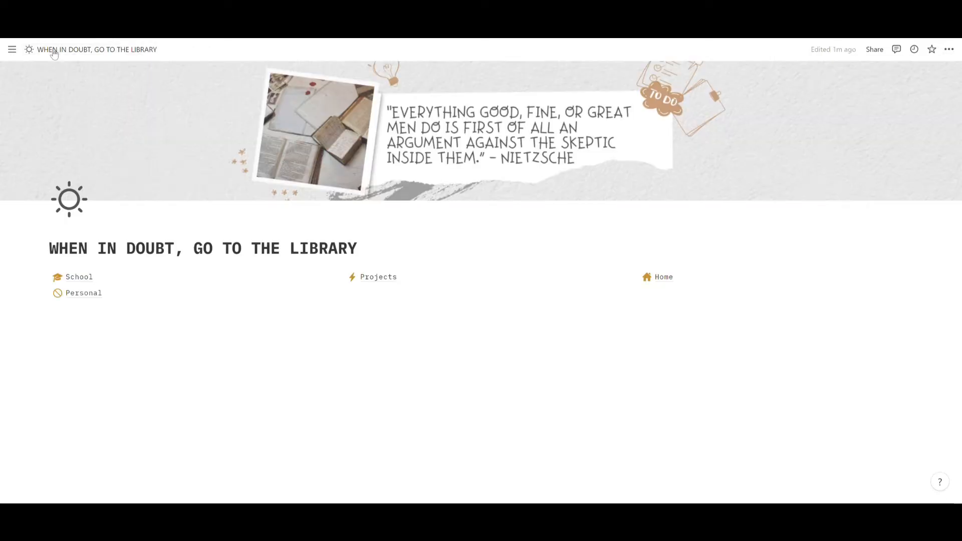
{"action": "left_click", "coordinate": [89, 297]}
{"action": "type", "text": "/toggle"}
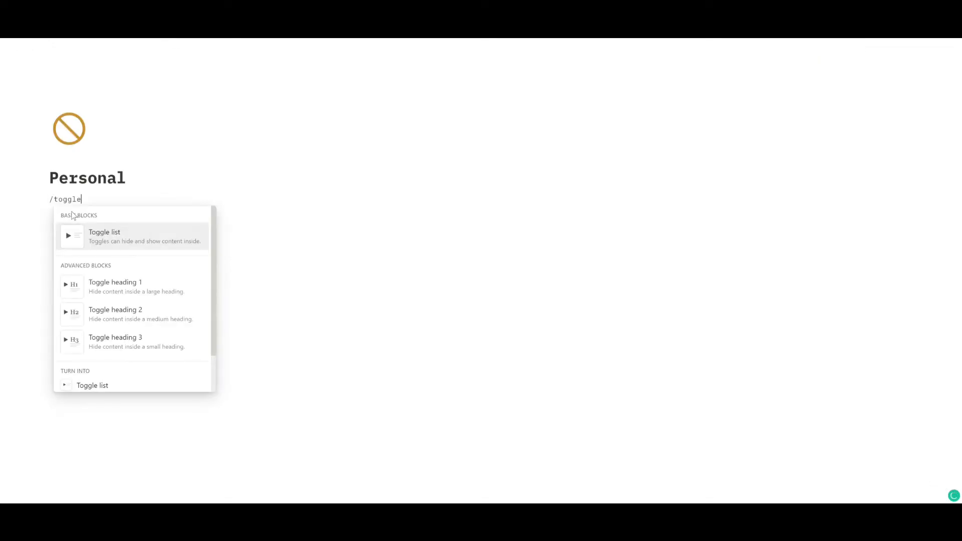
{"action": "key", "text": "Return"}
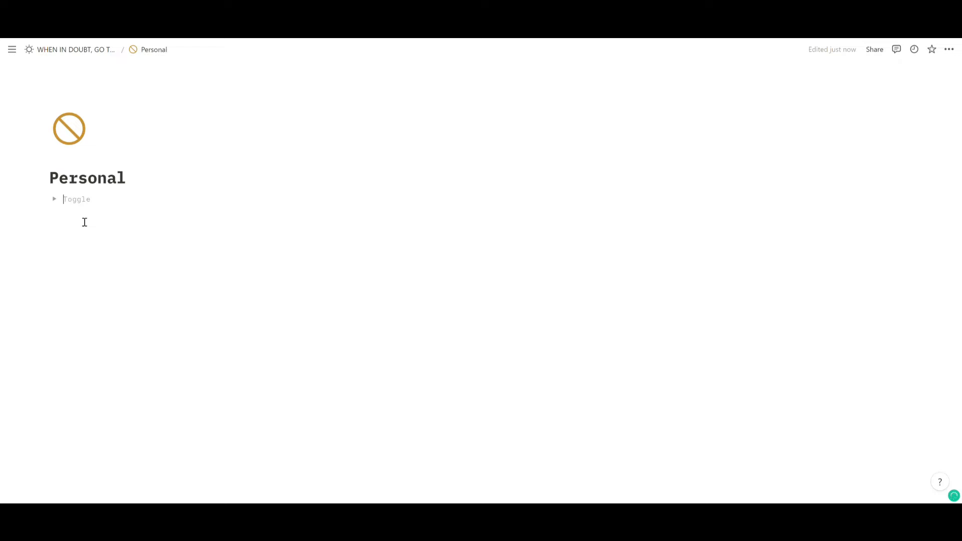
{"action": "type", "text": "Journal"}
{"action": "key", "text": "Return"}
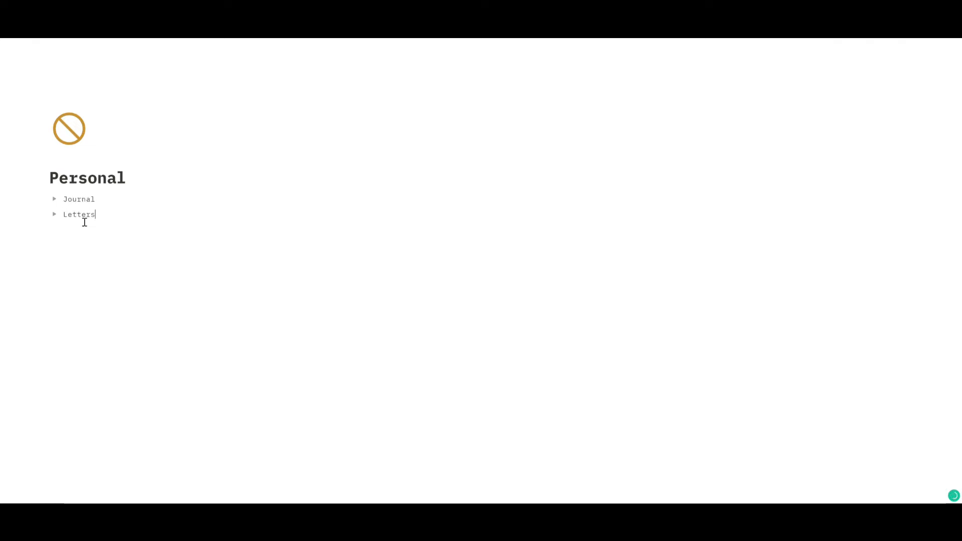
- On the main library page, move Personal into a fourth column and add a sub-page titled "Other" under School
{"action": "left_click", "coordinate": [64, 51]}
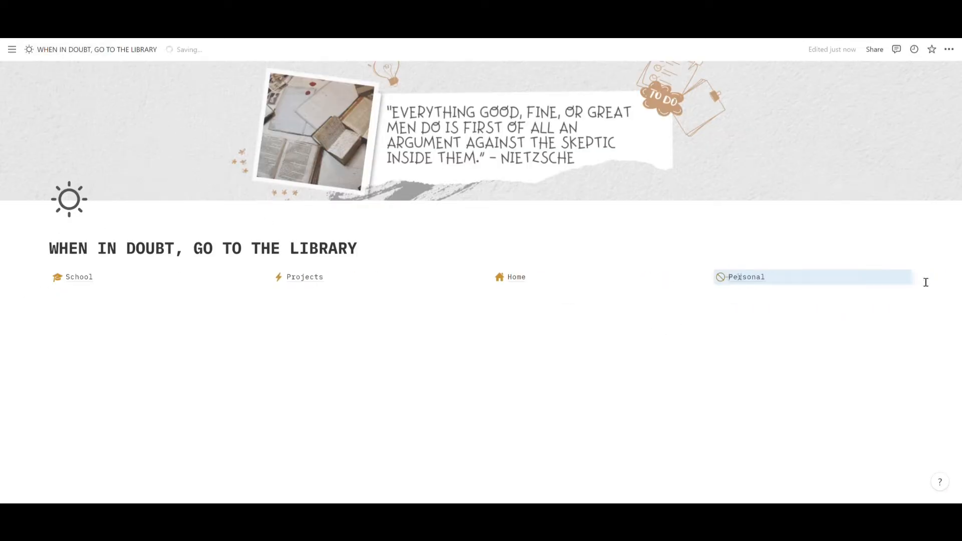
{"action": "left_click", "coordinate": [34, 278]}
{"action": "left_click", "coordinate": [95, 357]}
{"action": "type", "text": "O"}
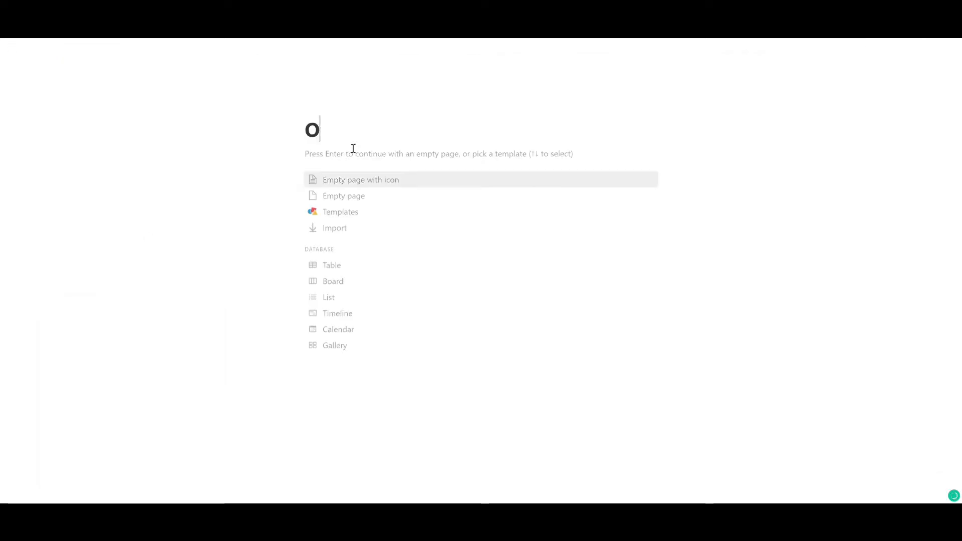
{"action": "type", "text": "ther"}
- Set the Other page to small text, full width and the Mono font style, and make it an empty page
{"action": "left_click", "coordinate": [949, 49]}
{"action": "left_click", "coordinate": [941, 122]}
{"action": "left_click", "coordinate": [940, 134]}
{"action": "left_click", "coordinate": [930, 92]}
{"action": "left_click", "coordinate": [69, 191]}
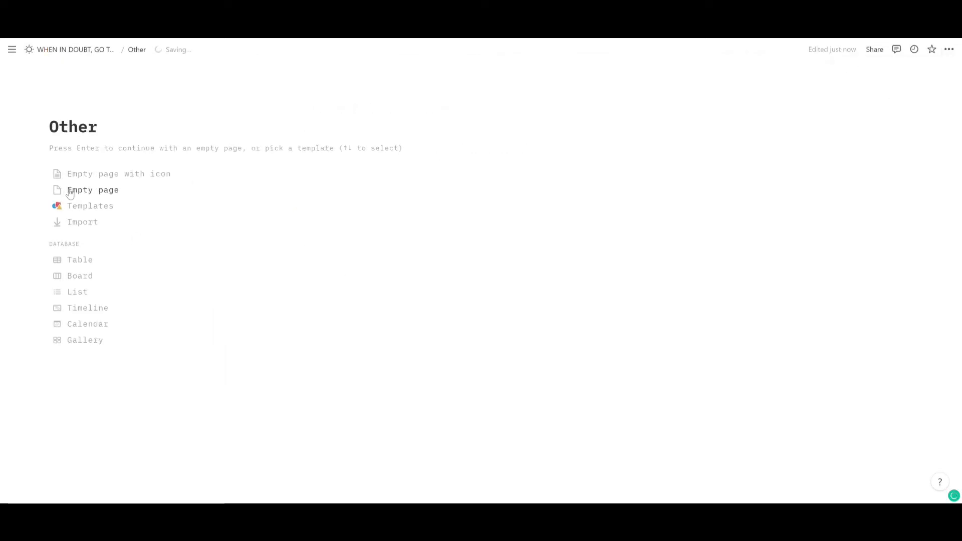
- Give the Other page a golden-yellow thought-bubble icon with three dots
{"action": "left_click", "coordinate": [69, 110]}
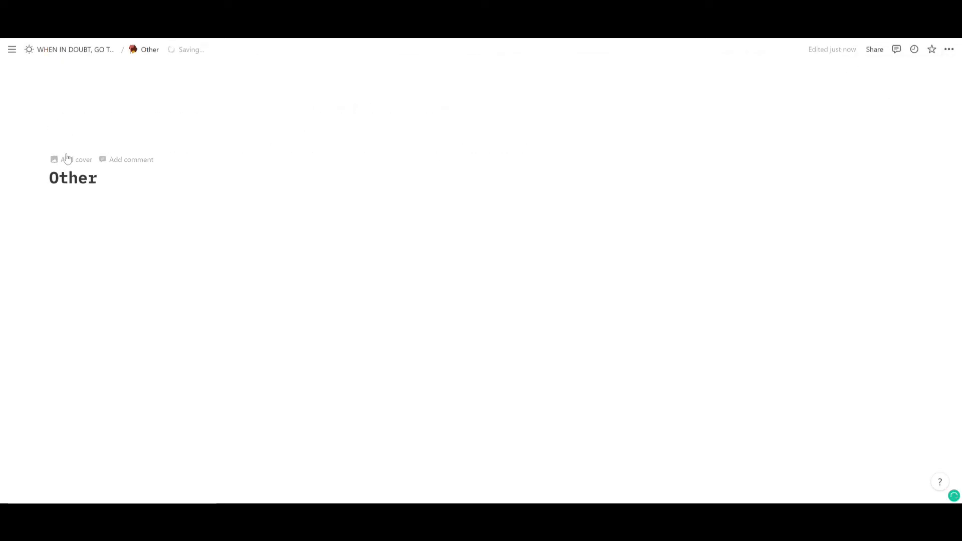
{"action": "left_click", "coordinate": [69, 128]}
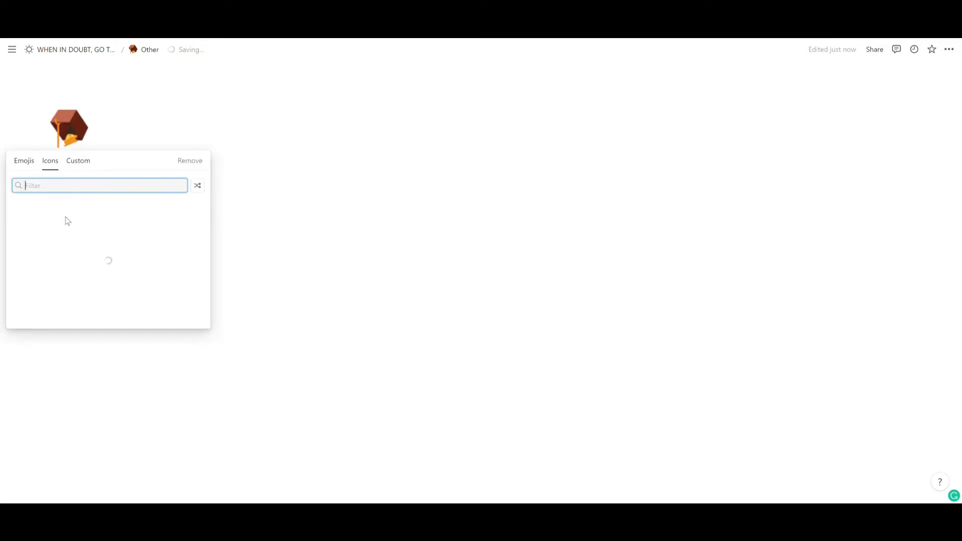
{"action": "left_click", "coordinate": [131, 239]}
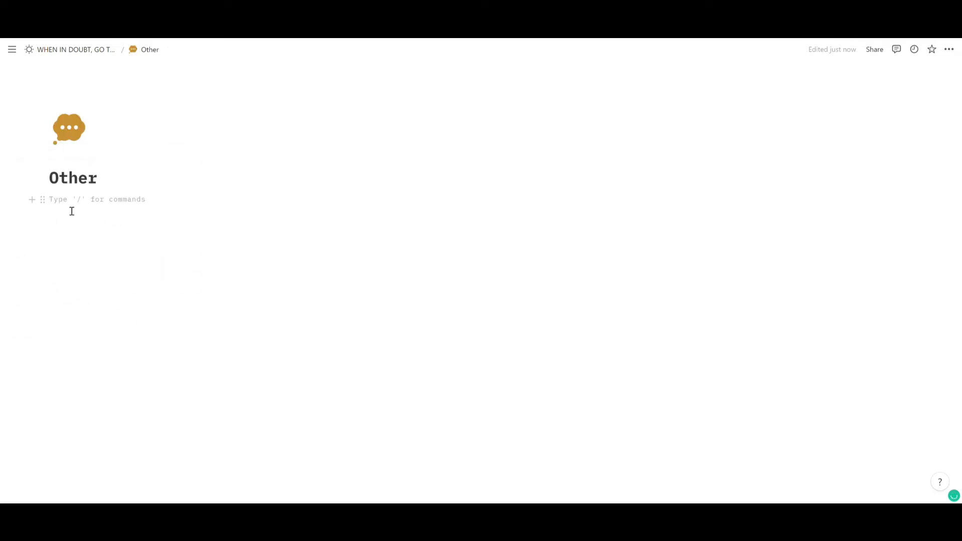
- Add a toggle list item named "Gift Ideas" to the Other page, and move Other into a fifth column on the main library page
{"action": "type", "text": "/toggle"}
{"action": "key", "text": "Return"}
{"action": "type", "text": "Gid"}
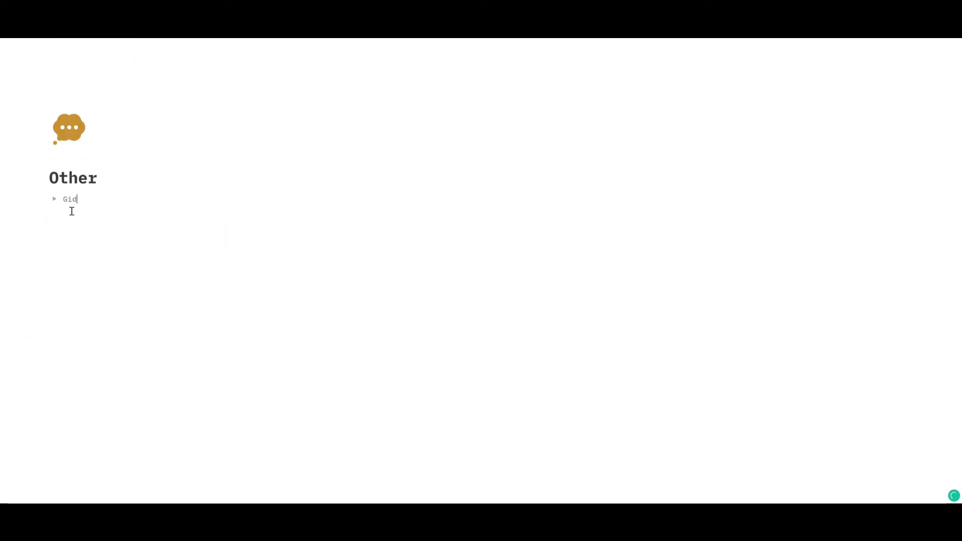
{"action": "key", "text": "BackSpace"}
{"action": "type", "text": "ft Ideas"}
{"action": "left_click", "coordinate": [75, 49]}
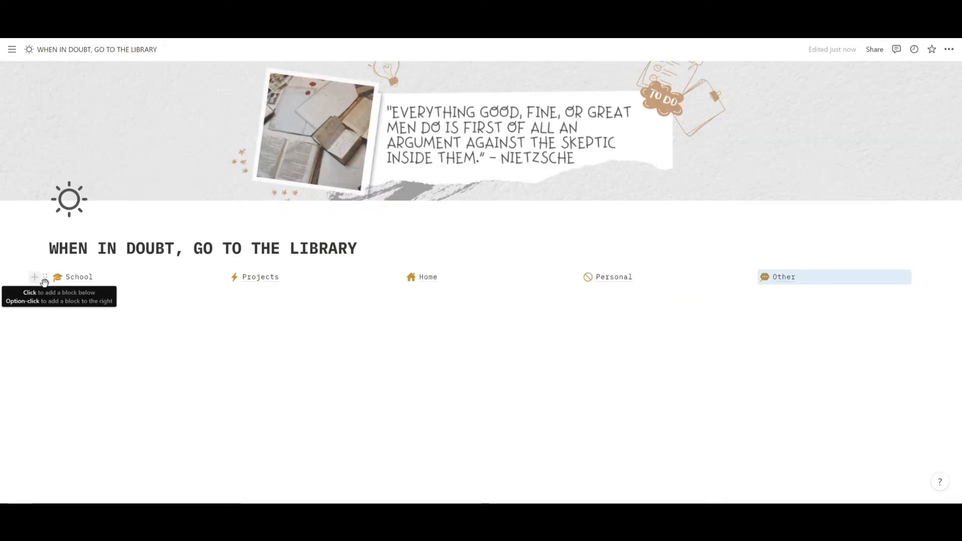
- Insert a divider and place it across the full width between the main page's title and the row of sub-pages
{"action": "left_click", "coordinate": [34, 277]}
{"action": "left_click", "coordinate": [56, 299]}
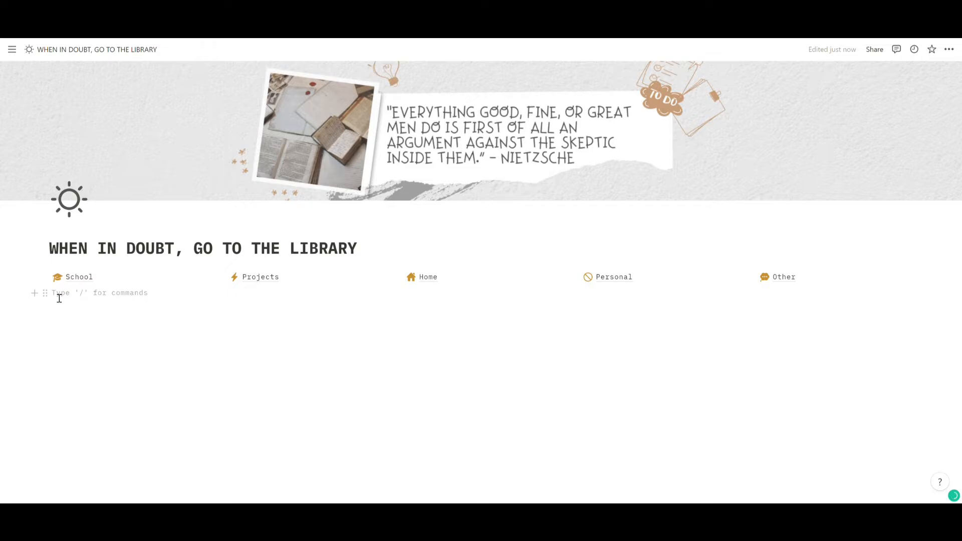
{"action": "type", "text": "/"}
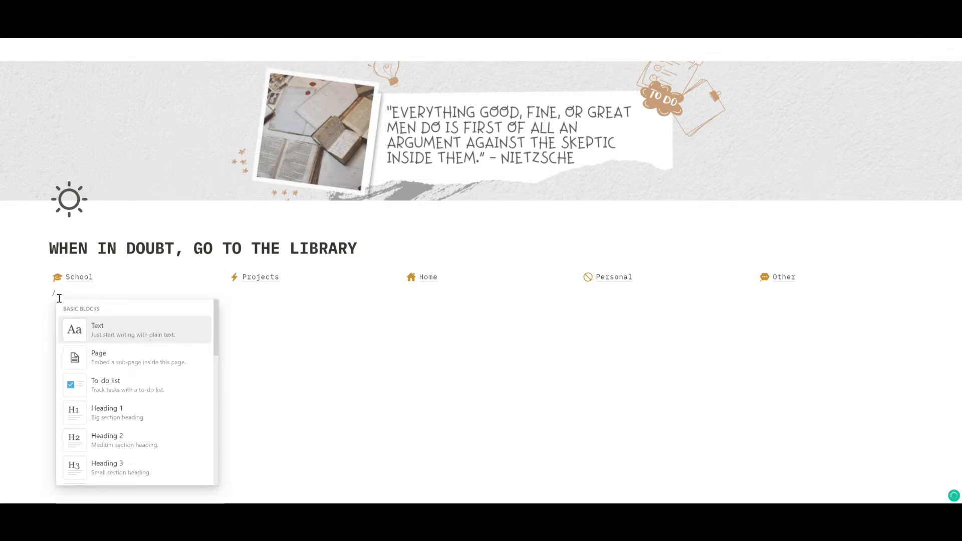
{"action": "type", "text": "div"}
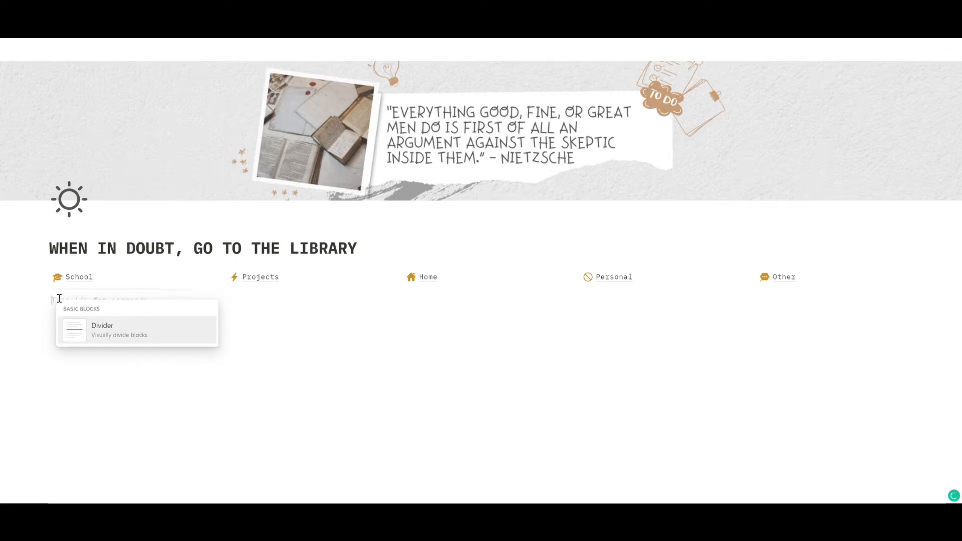
{"action": "key", "text": "Return"}
{"action": "left_click_drag", "start_coordinate": [49, 293], "coordinate": [53, 261]}
- Insert a second divider and place it across the full width below the row of sub-pages
{"action": "left_click", "coordinate": [38, 286]}
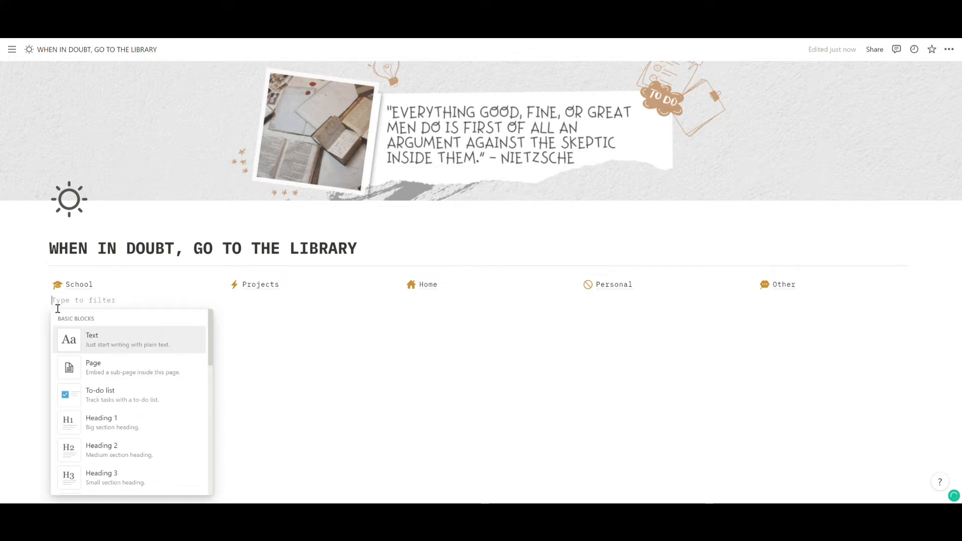
{"action": "type", "text": "divider"}
{"action": "key", "text": "Return"}
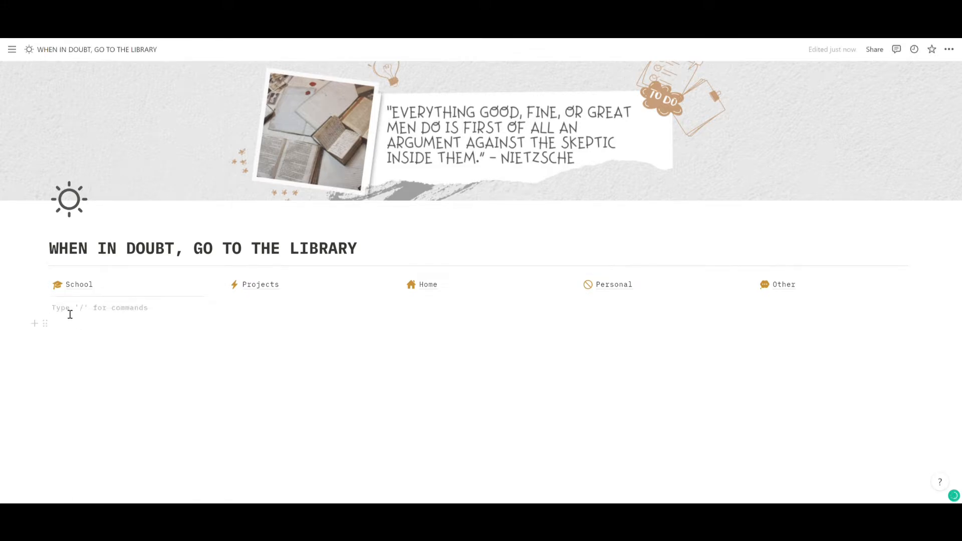
{"action": "left_click_drag", "start_coordinate": [57, 324], "coordinate": [95, 361]}
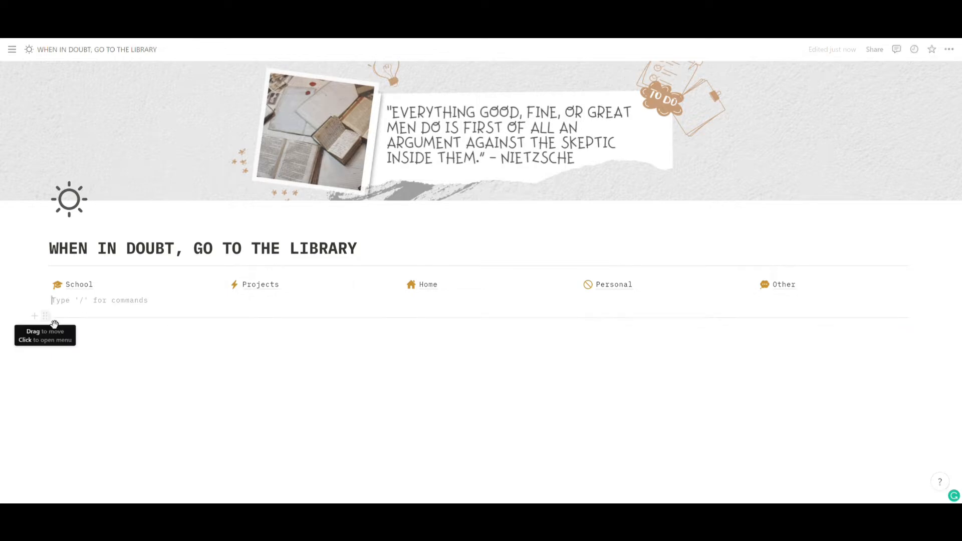
- Add an image block below the lower divider and upload the plain banner image with notched ends from a file
{"action": "left_click", "coordinate": [54, 324]}
{"action": "type", "text": "/image"}
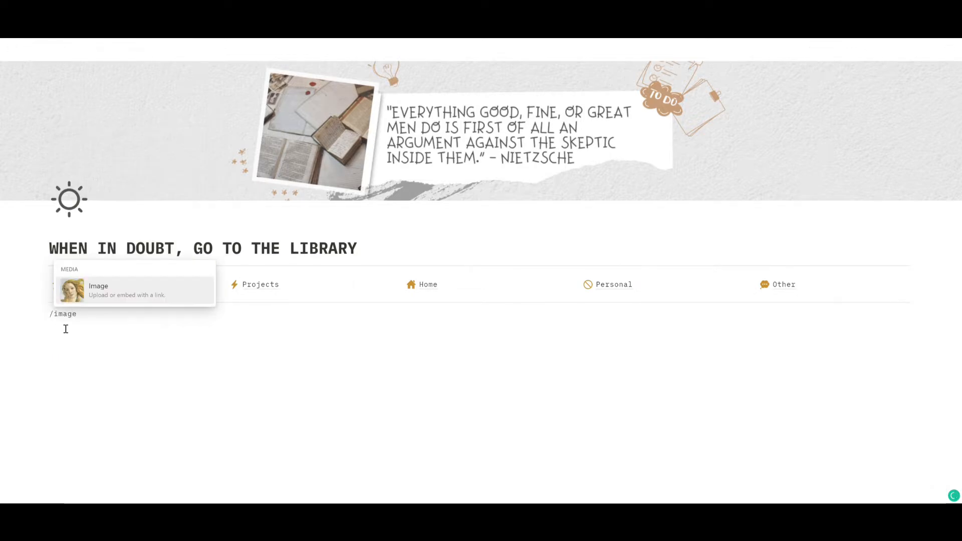
{"action": "key", "text": "Return"}
{"action": "left_click", "coordinate": [434, 372]}
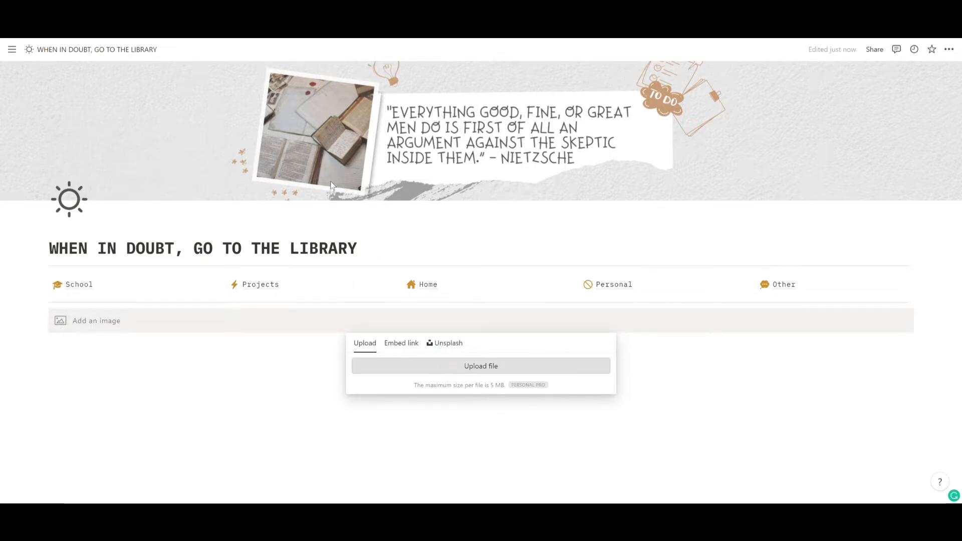
{"action": "left_click", "coordinate": [393, 243]}
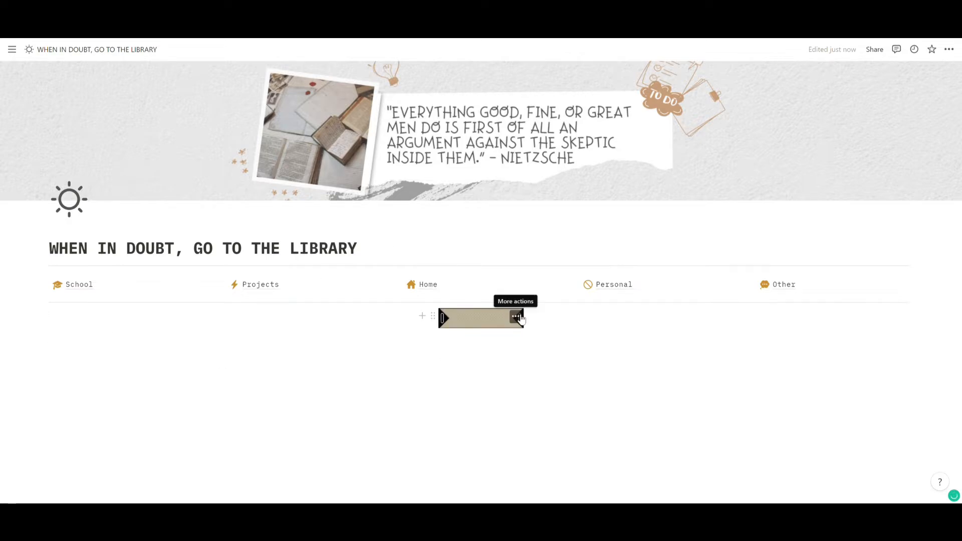
- Align the notched banner image below the lower divider to the left and duplicate it
{"action": "left_click", "coordinate": [516, 317]}
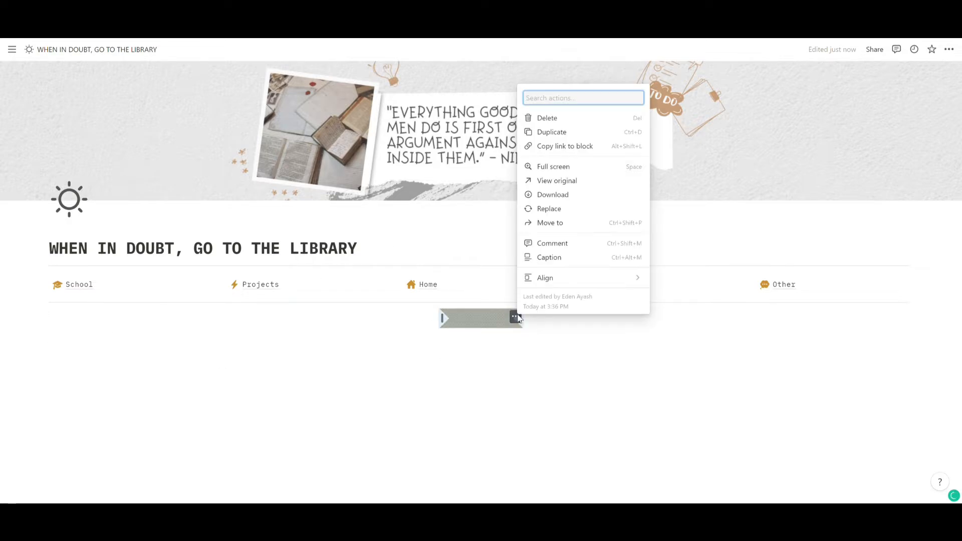
{"action": "mouse_move", "coordinate": [563, 279]}
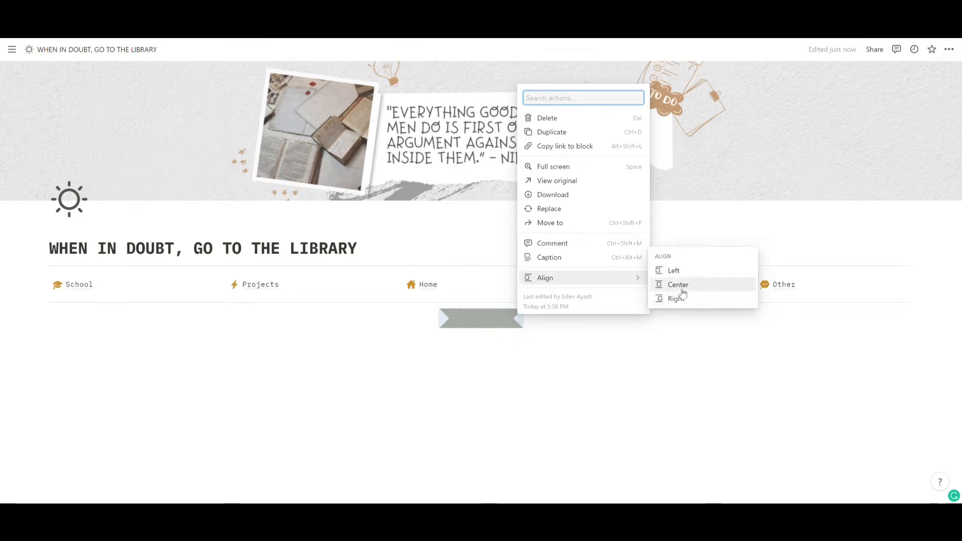
{"action": "left_click", "coordinate": [677, 271]}
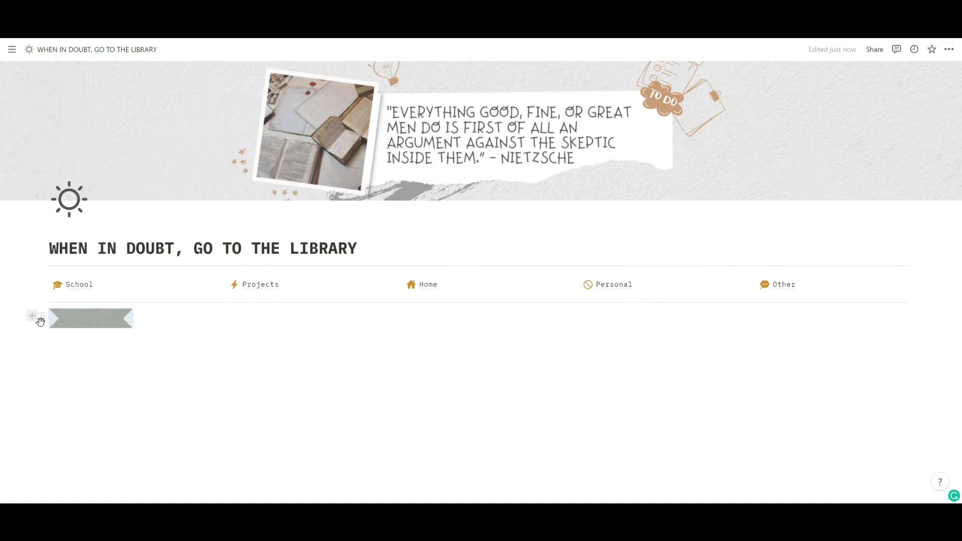
{"action": "left_click", "coordinate": [43, 316]}
{"action": "left_click", "coordinate": [82, 249]}
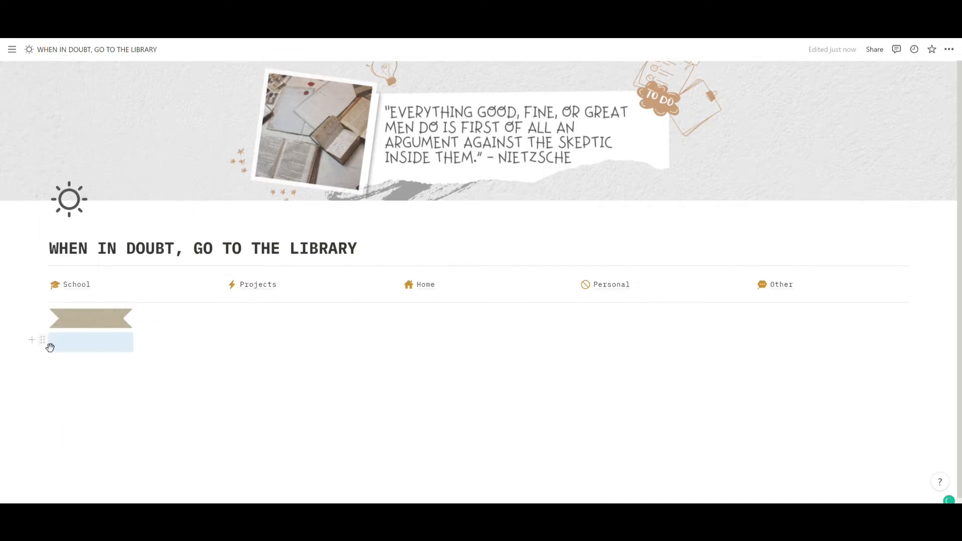
- Add an image block below the two banners, upload the book ticket image and shrink it to a small size
{"action": "left_click", "coordinate": [90, 395]}
{"action": "type", "text": "/image"}
{"action": "left_click", "coordinate": [116, 337]}
{"action": "left_click", "coordinate": [385, 419]}
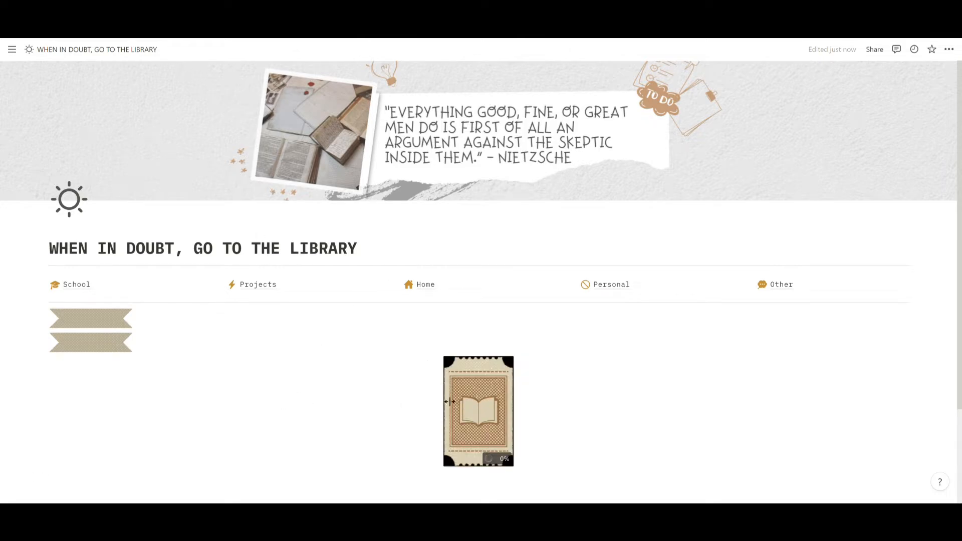
{"action": "mouse_move", "coordinate": [511, 410]}
{"action": "left_mouse_down"}
{"action": "mouse_move", "coordinate": [492, 408]}
{"action": "mouse_move", "coordinate": [502, 404]}
{"action": "left_mouse_up"}
- Add another image block below the book ticket, upload the airplane ticket image and shrink it to a similar size
{"action": "left_click", "coordinate": [442, 364]}
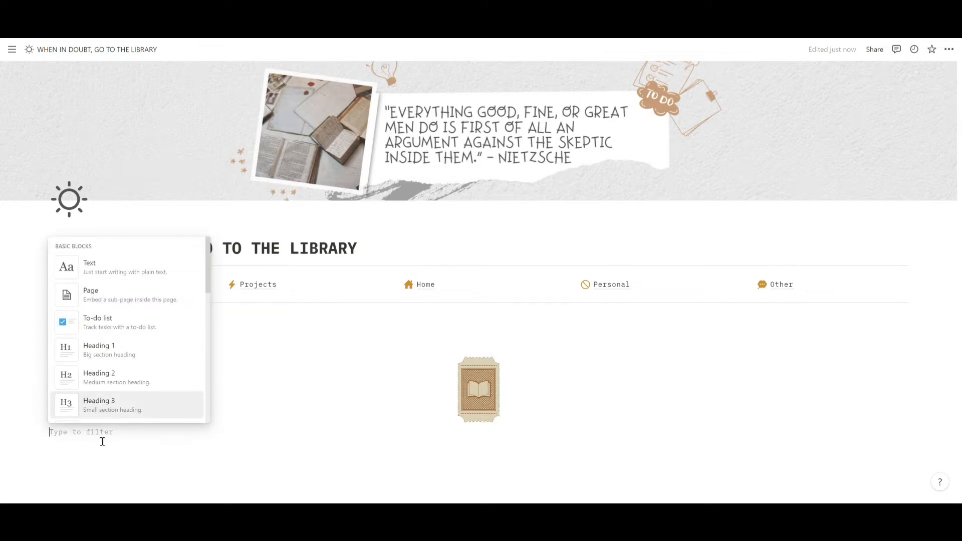
{"action": "type", "text": "/image"}
{"action": "key", "text": "Return"}
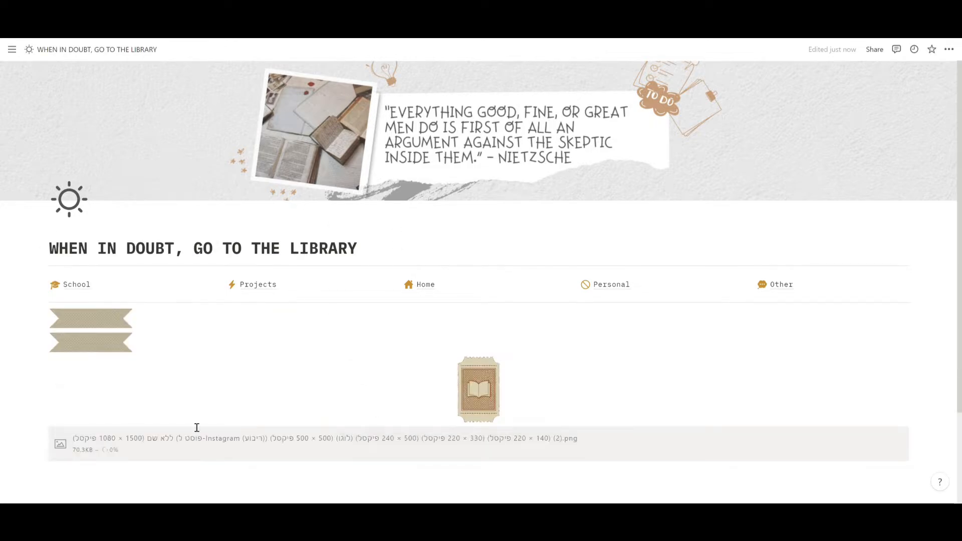
{"action": "scroll", "coordinate": [533, 359], "scroll_direction": "down", "scroll_amount": 3}
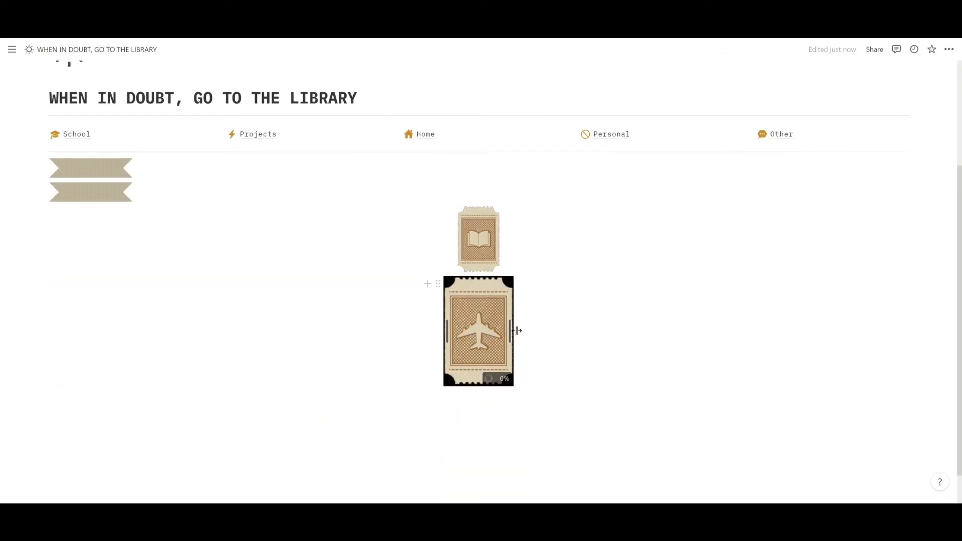
{"action": "left_click_drag", "start_coordinate": [517, 331], "coordinate": [505, 321]}
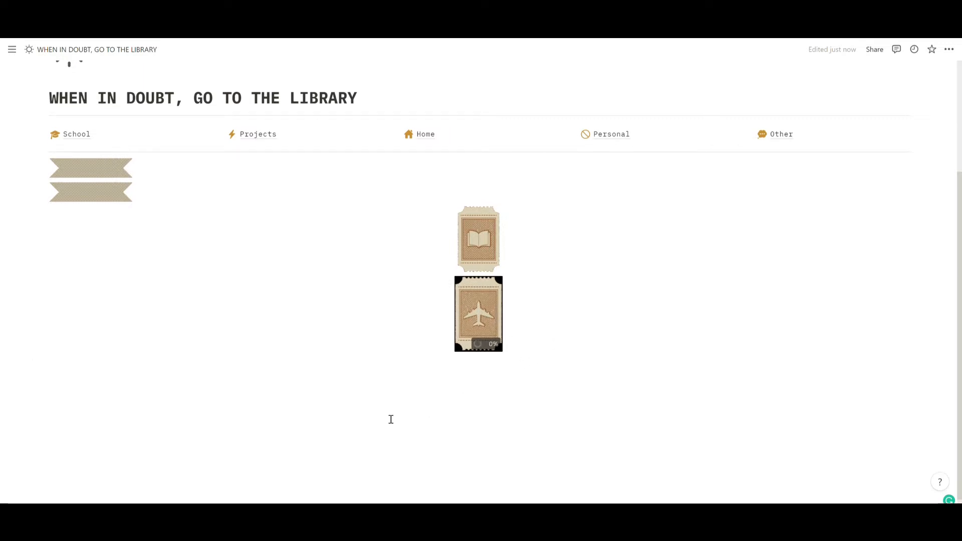
- Align both the book ticket and the airplane ticket images to the left
{"action": "left_click_drag", "start_coordinate": [453, 220], "coordinate": [489, 216]}
{"action": "left_click", "coordinate": [494, 215]}
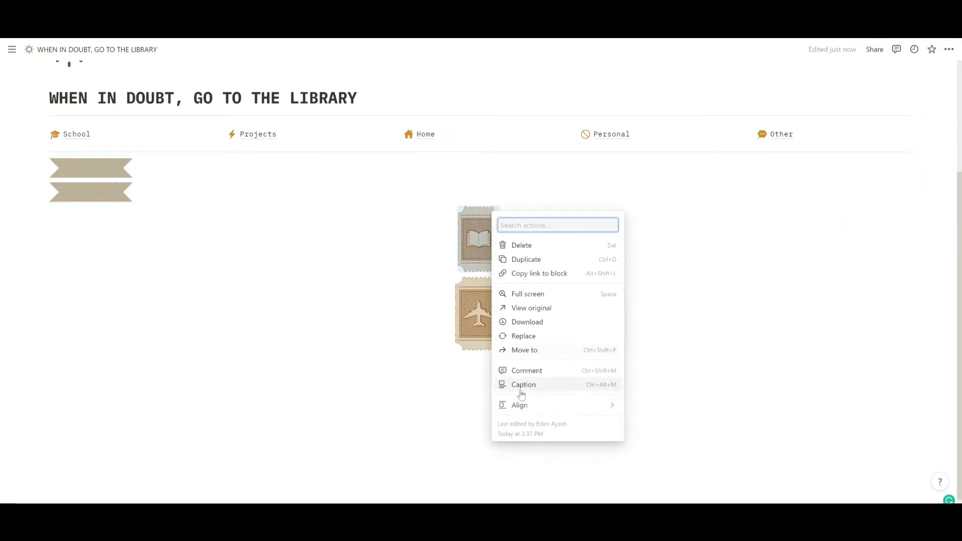
{"action": "mouse_move", "coordinate": [519, 404]}
{"action": "left_click", "coordinate": [652, 396]}
{"action": "left_click", "coordinate": [495, 284]}
{"action": "mouse_move", "coordinate": [519, 247]}
{"action": "left_click", "coordinate": [649, 242]}
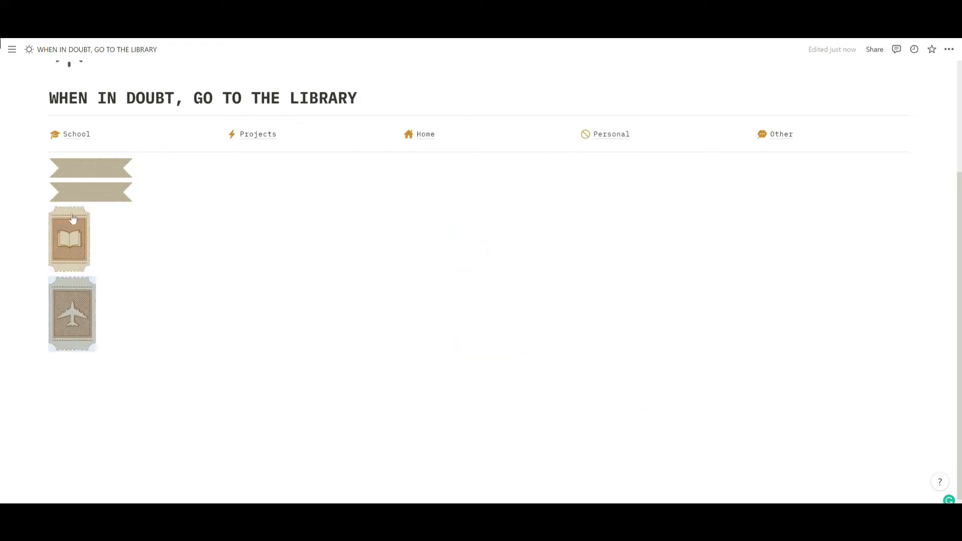
- Arrange banner, book ticket, airplane ticket and second banner in four side-by-side columns, and right-align the airplane ticket and the last banner
{"action": "left_click_drag", "start_coordinate": [45, 215], "coordinate": [187, 170]}
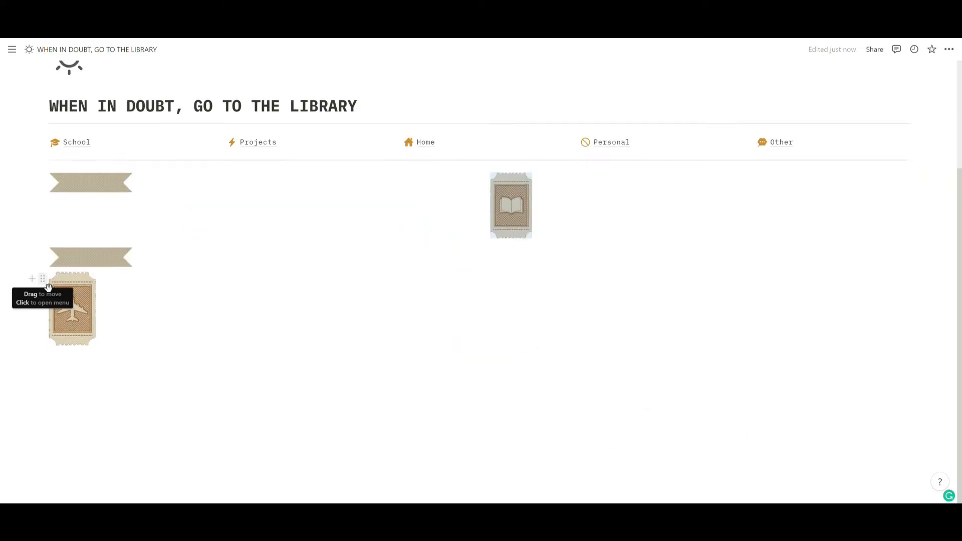
{"action": "left_click_drag", "start_coordinate": [44, 280], "coordinate": [912, 206]}
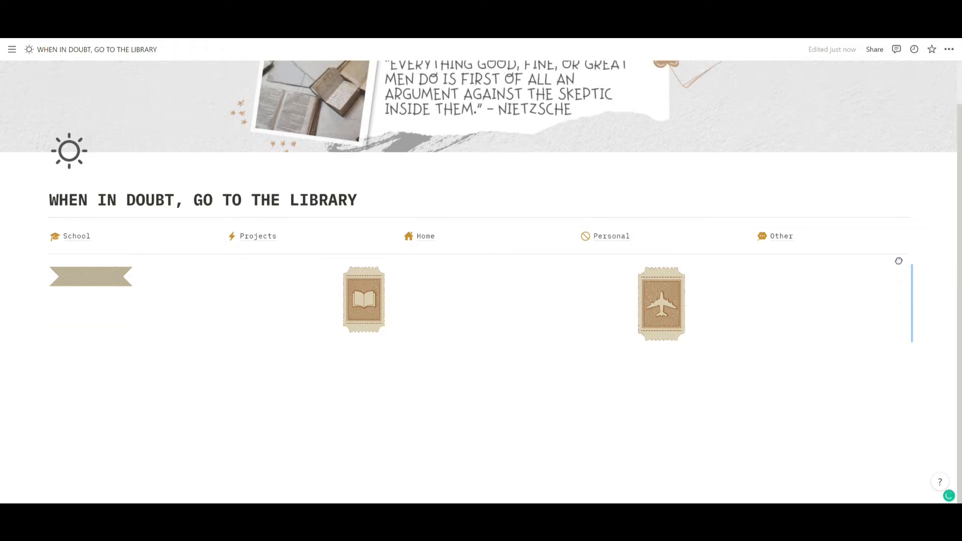
{"action": "left_click", "coordinate": [784, 275]}
{"action": "mouse_move", "coordinate": [811, 457]}
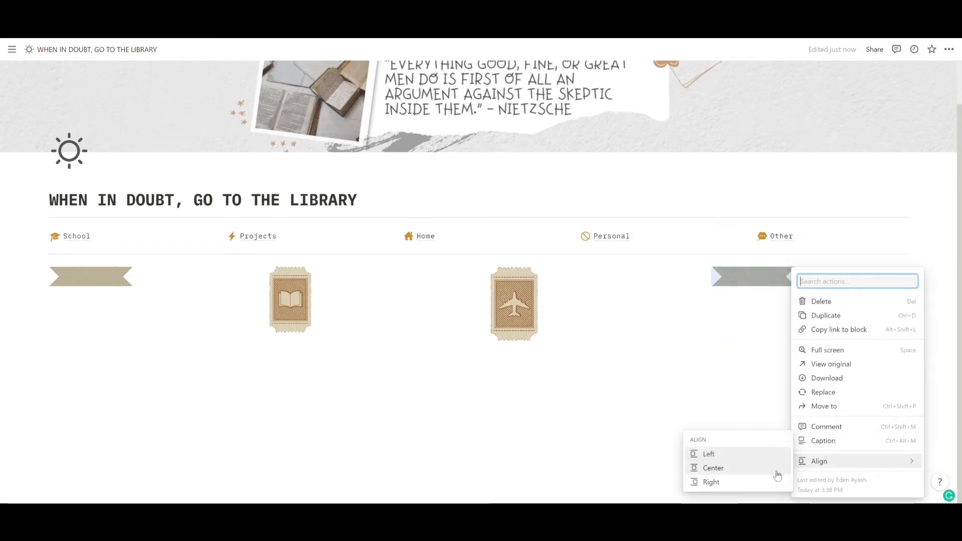
{"action": "left_click", "coordinate": [711, 481]}
{"action": "left_click", "coordinate": [525, 274]}
{"action": "mouse_move", "coordinate": [563, 460]}
{"action": "left_click", "coordinate": [687, 488]}
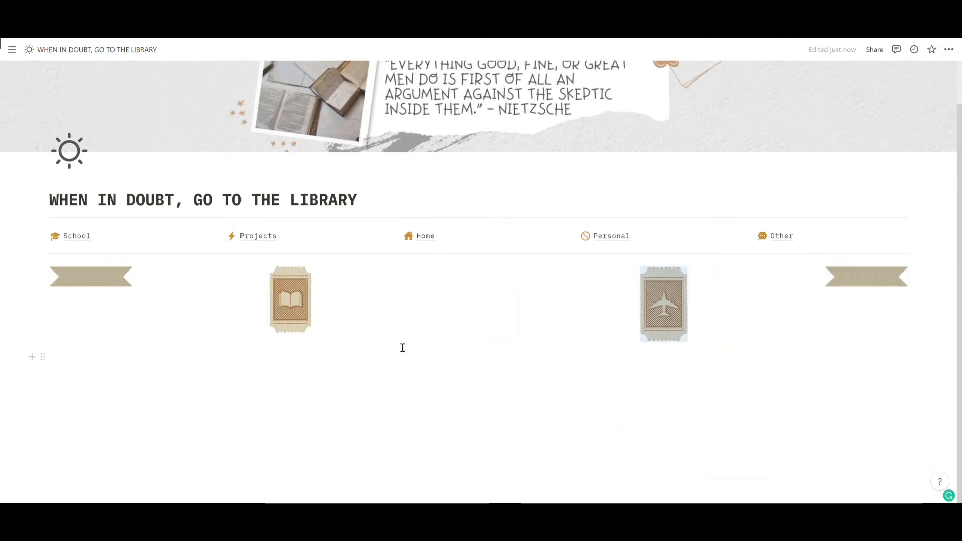
- Add a column between the two tickets, upload the brown ornamental line image there and widen it to fill the gap
{"action": "left_click", "coordinate": [128, 353]}
{"action": "left_click_drag", "start_coordinate": [44, 358], "coordinate": [480, 295]}
{"action": "left_click", "coordinate": [421, 289]}
{"action": "type", "text": "/image"}
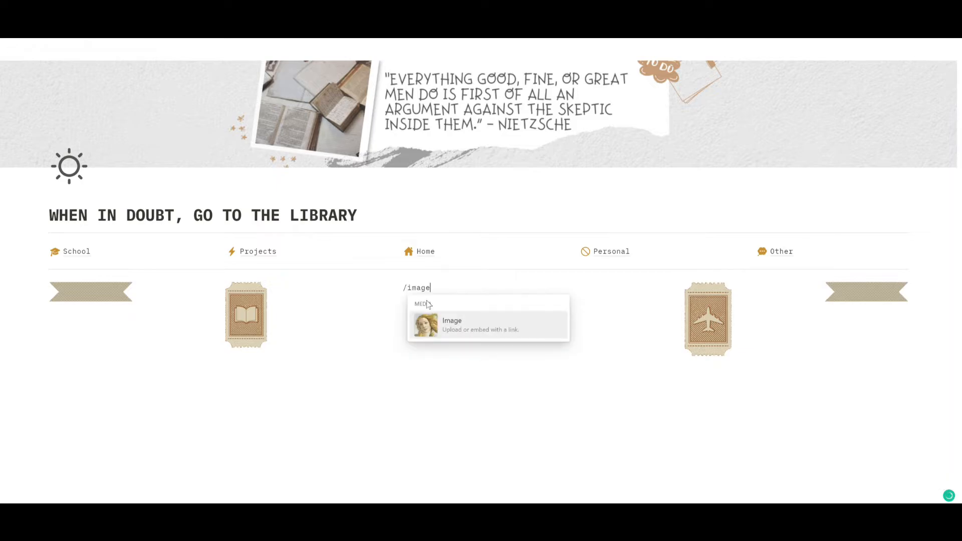
{"action": "key", "text": "Return"}
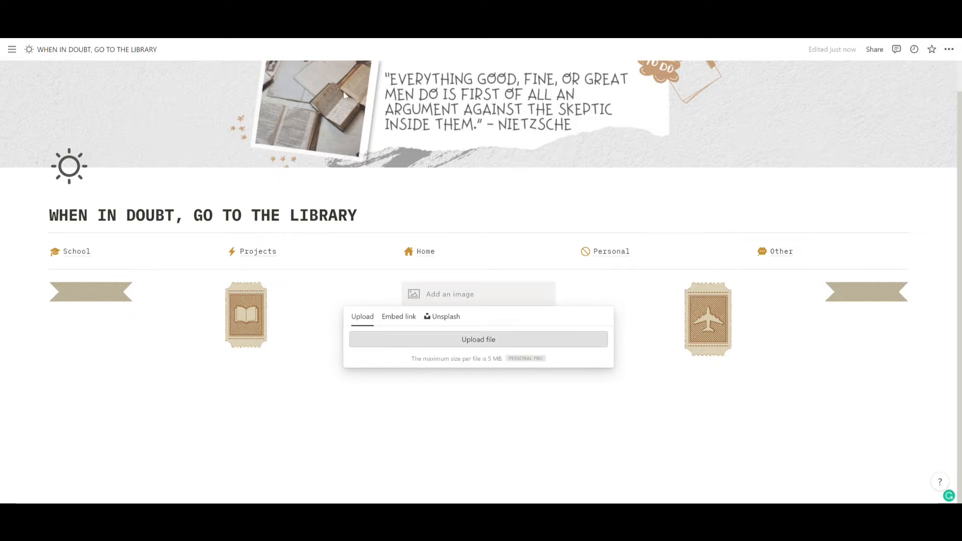
{"action": "left_click", "coordinate": [474, 340]}
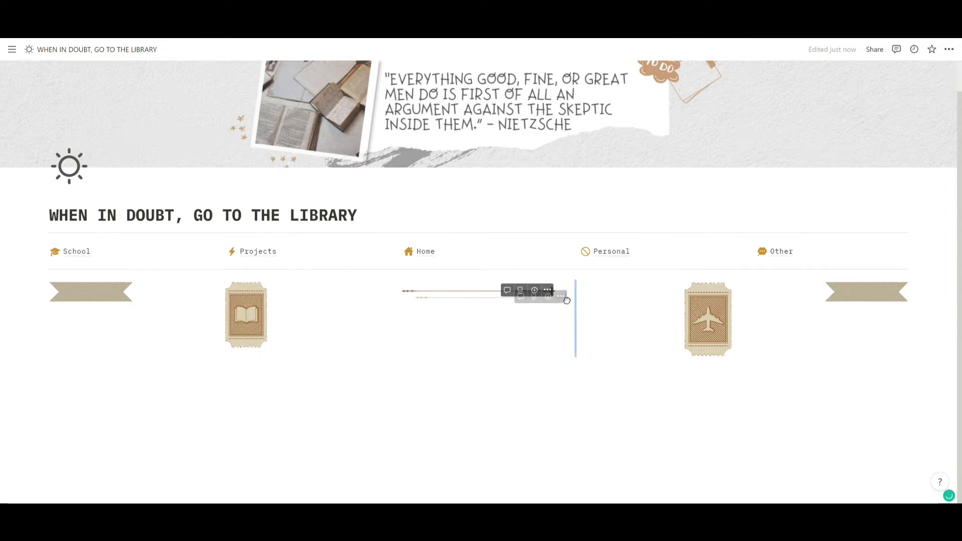
{"action": "left_click_drag", "start_coordinate": [555, 295], "coordinate": [651, 296]}
{"action": "left_click_drag", "start_coordinate": [368, 303], "coordinate": [311, 309]}
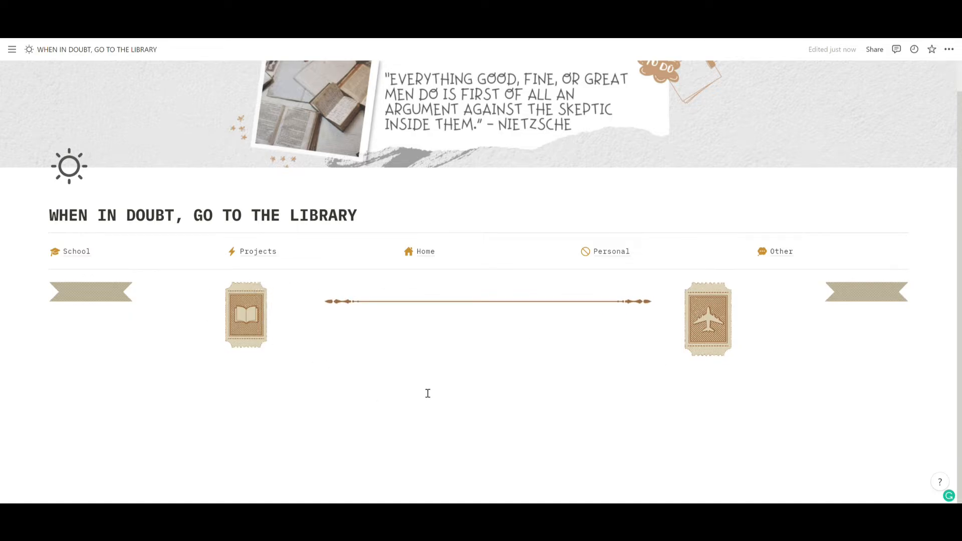
- Add a Heading 1 block reading "Month Overview" below the row of images
{"action": "left_click", "coordinate": [133, 391]}
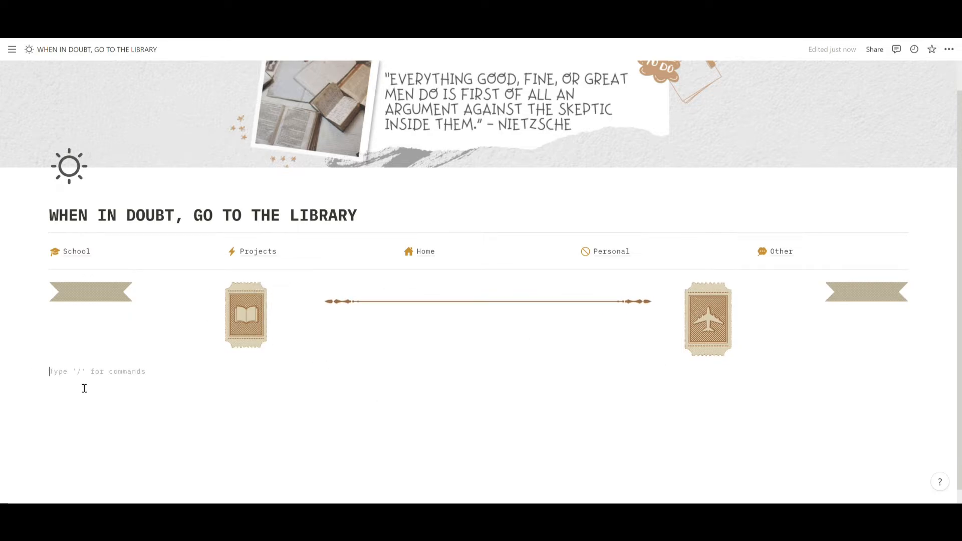
{"action": "type", "text": "/heading"}
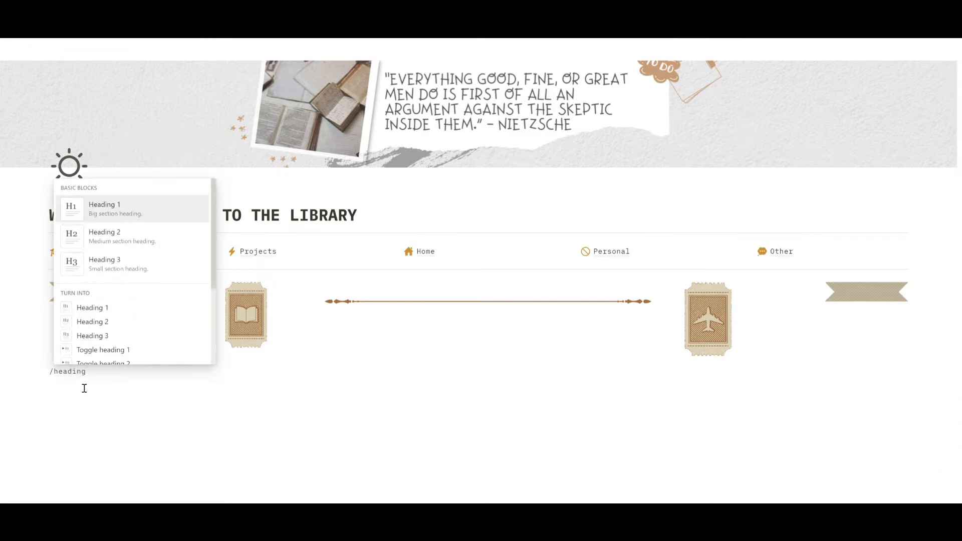
{"action": "key", "text": "Return"}
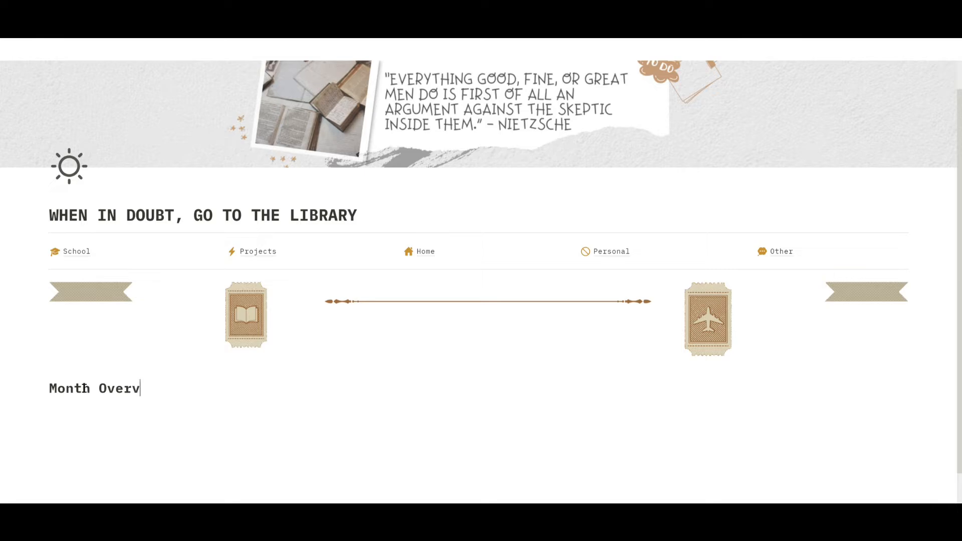
{"action": "type", "text": "Month Overview"}
- Italicize the "Month Overview" heading and give it a gray background
{"action": "left_click_drag", "start_coordinate": [171, 389], "coordinate": [43, 391]}
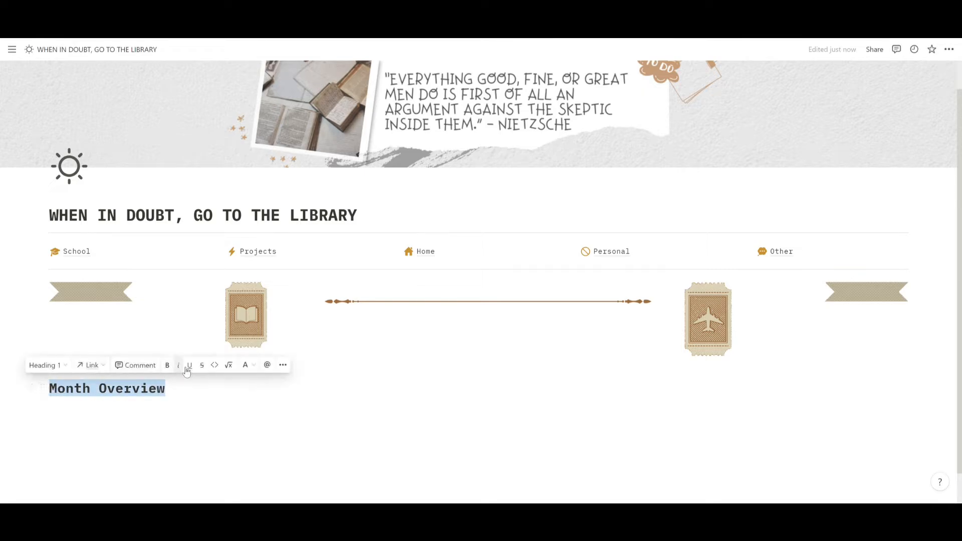
{"action": "key", "text": "ctrl+i"}
{"action": "left_click", "coordinate": [42, 388]}
{"action": "mouse_move", "coordinate": [120, 445]}
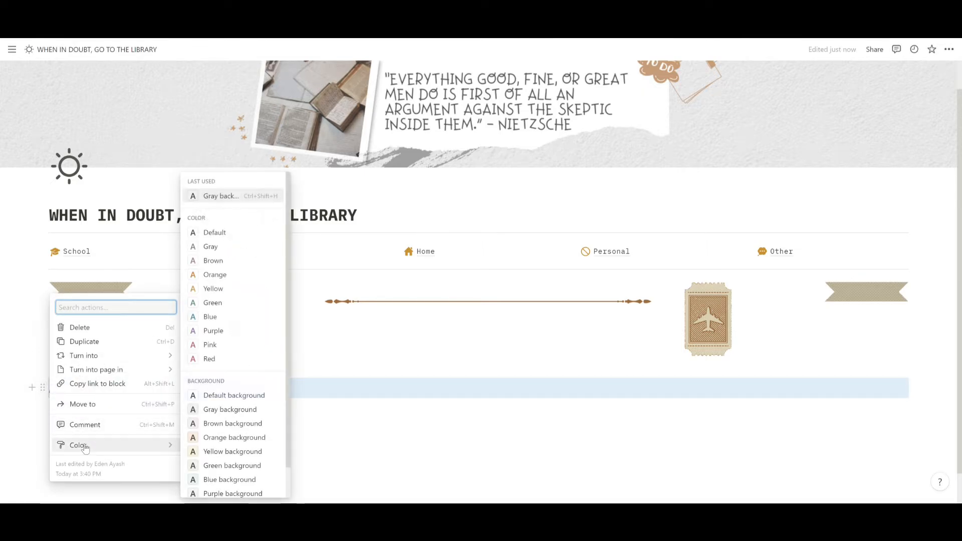
{"action": "left_click", "coordinate": [222, 423]}
- Add a Heading 1 reading "Habit Tracker" below Month Overview, in italics with a gray background
{"action": "scroll", "coordinate": [86, 367], "scroll_direction": "down", "scroll_amount": 1}
{"action": "left_click", "coordinate": [86, 367]}
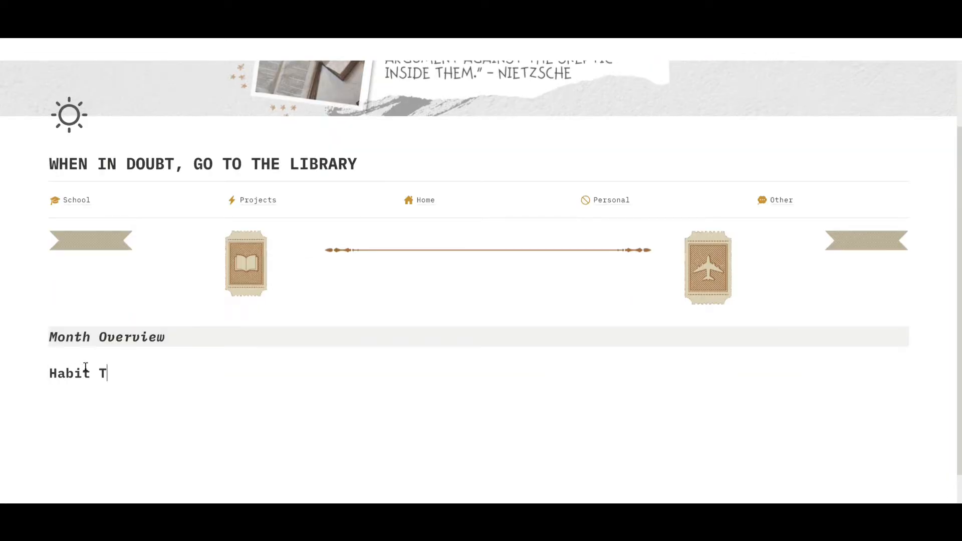
{"action": "left_click_drag", "start_coordinate": [158, 376], "coordinate": [59, 377]}
{"action": "left_click", "coordinate": [42, 372]}
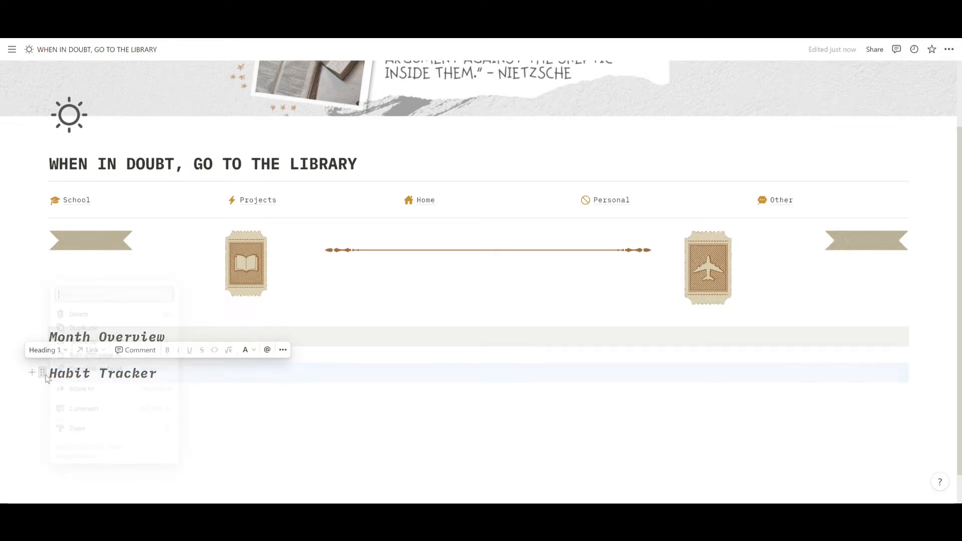
{"action": "mouse_move", "coordinate": [92, 430]}
{"action": "left_click", "coordinate": [223, 415]}
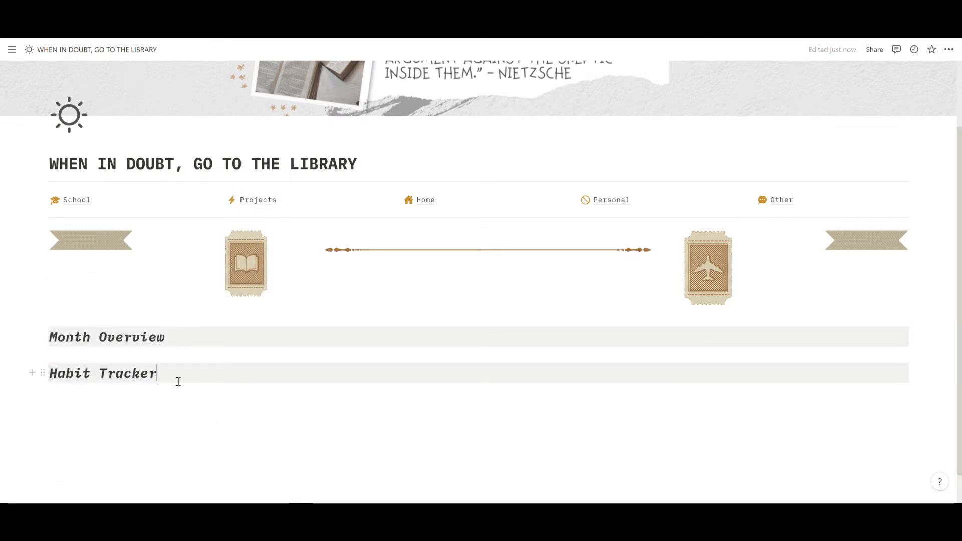
- Add a Heading 1 reading "Vibe" below Habit Tracker, in italics with a gray background
{"action": "key", "text": "Return"}
{"action": "type", "text": "/heading 1"}
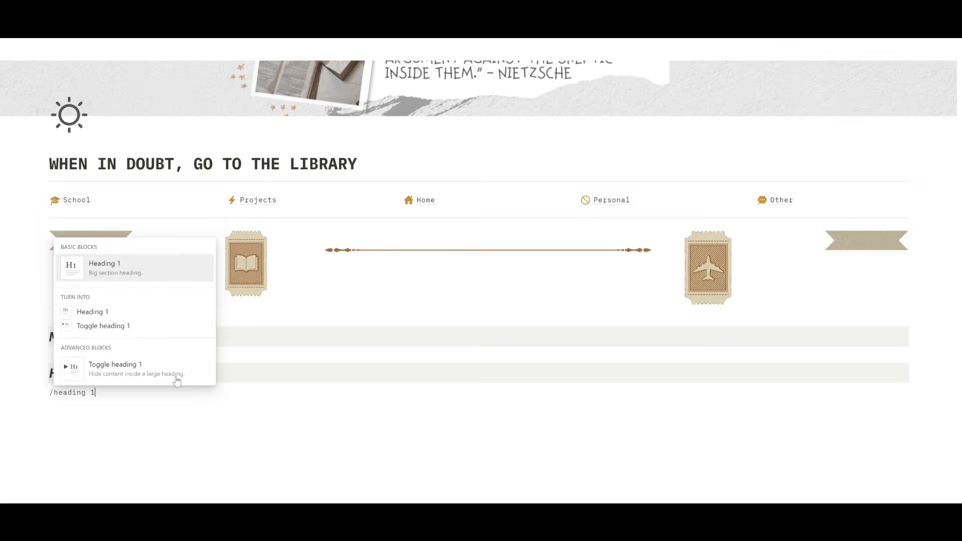
{"action": "key", "text": "Return"}
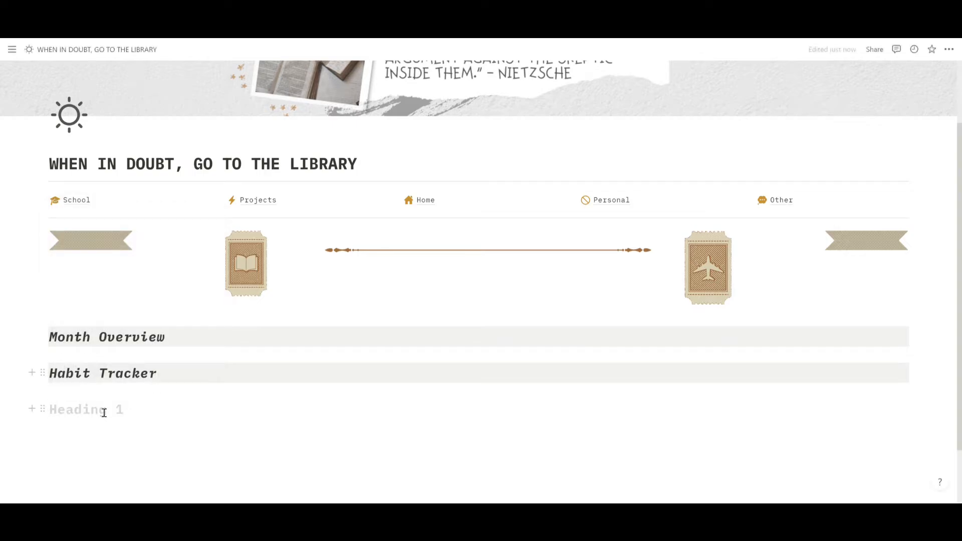
{"action": "type", "text": "Vibe"}
{"action": "double_click", "coordinate": [59, 415]}
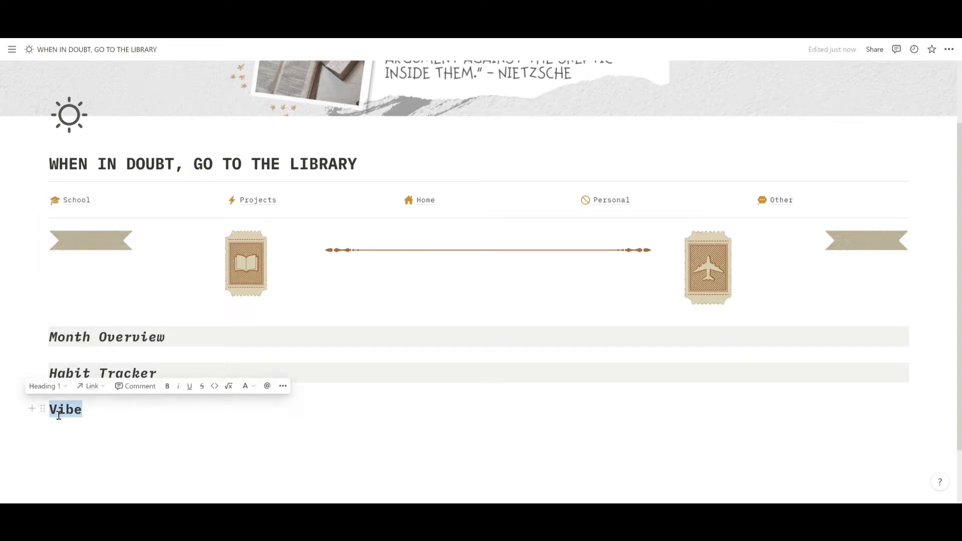
{"action": "left_click", "coordinate": [42, 409]}
{"action": "mouse_move", "coordinate": [50, 459]}
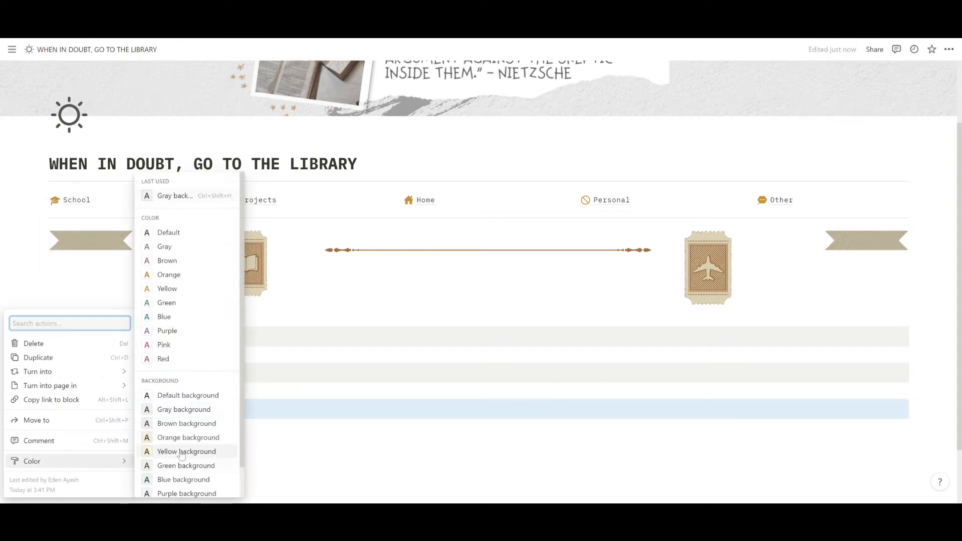
{"action": "left_click", "coordinate": [181, 408]}
- Place the Month Overview, Habit Tracker and Vibe headings in three side-by-side columns and insert a divider under Month Overview
{"action": "left_click_drag", "start_coordinate": [42, 373], "coordinate": [932, 337]}
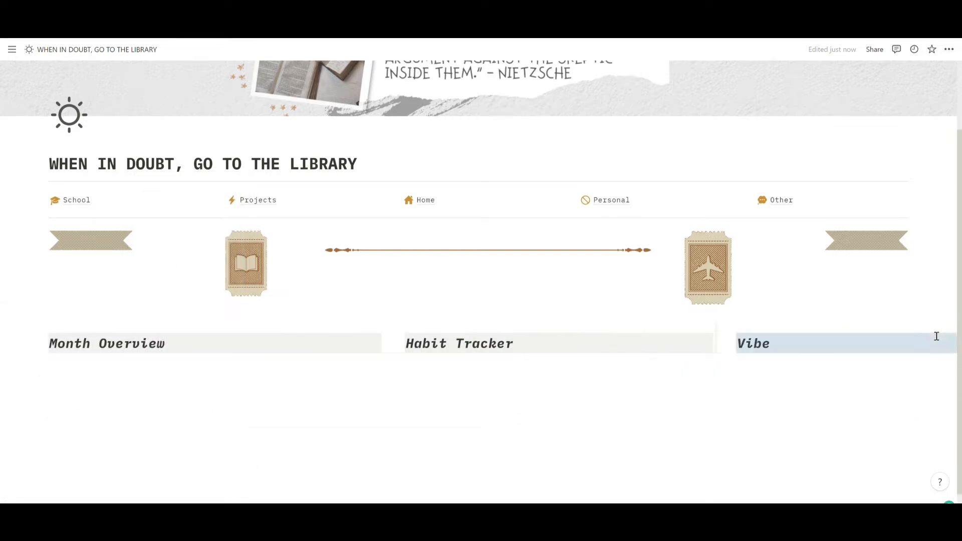
{"action": "left_click", "coordinate": [50, 365]}
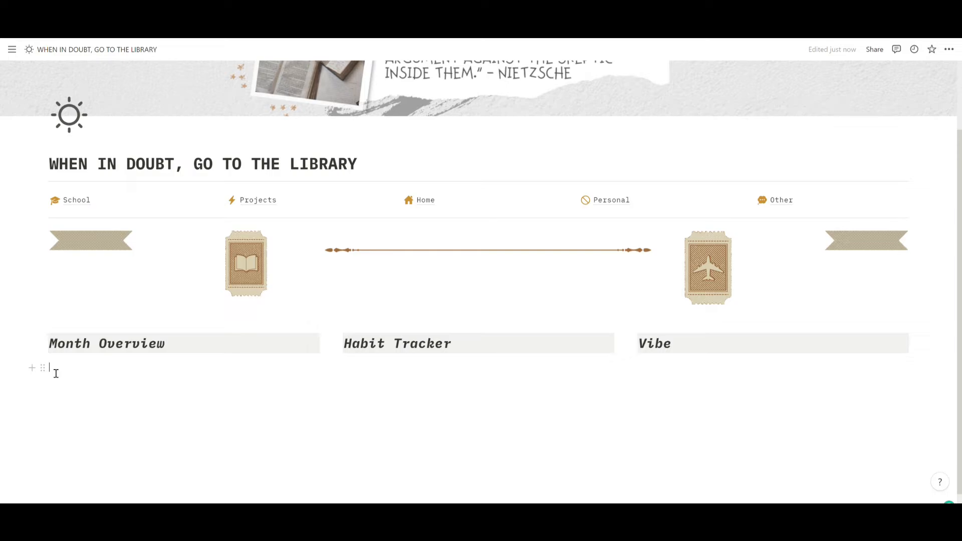
{"action": "type", "text": "/div"}
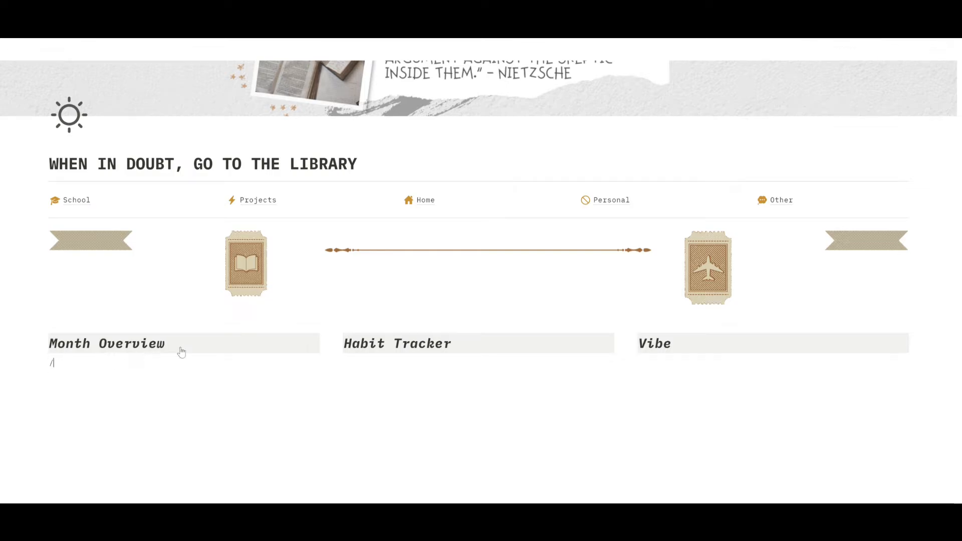
{"action": "left_click", "coordinate": [181, 353]}
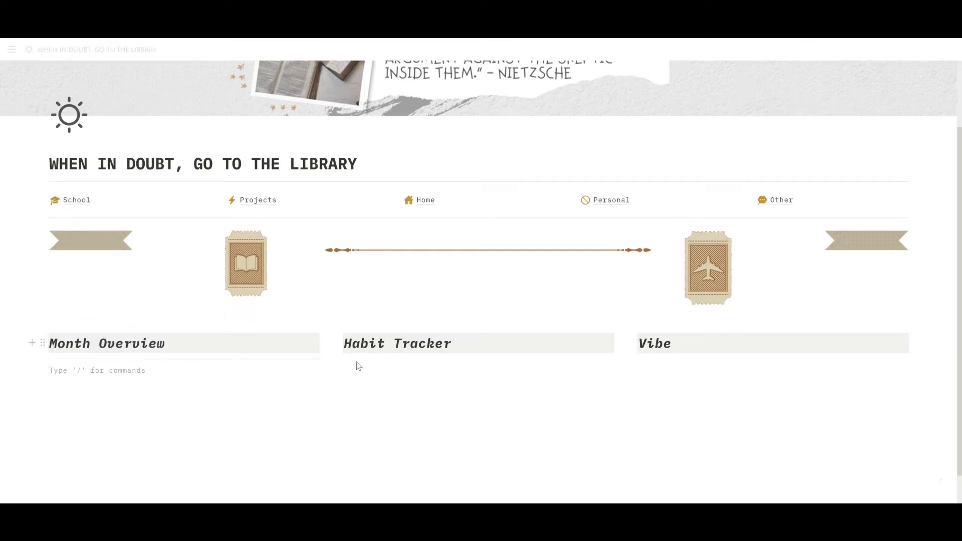
- Insert a divider under the Habit Tracker heading and another under the Vibe heading
{"action": "type", "text": "/div"}
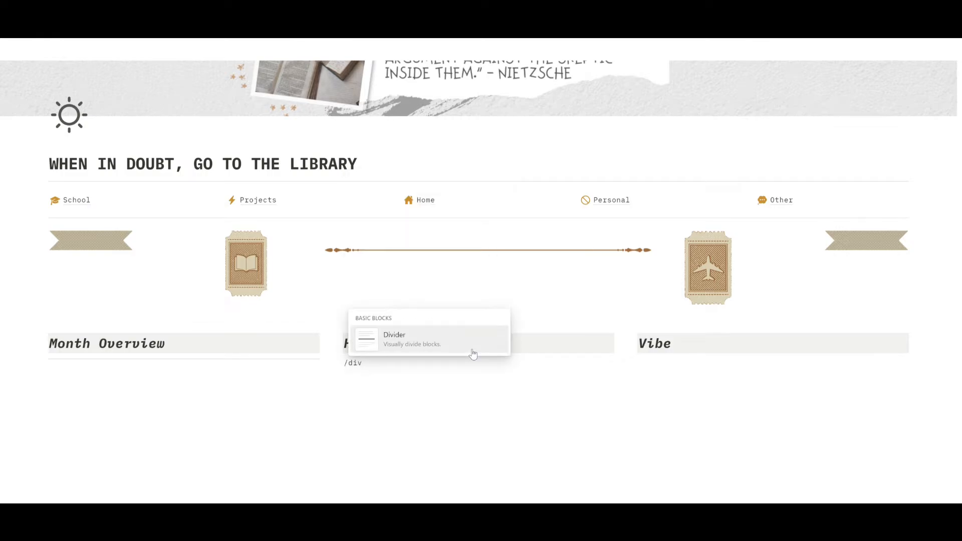
{"action": "left_click", "coordinate": [474, 351]}
{"action": "left_click", "coordinate": [683, 351]}
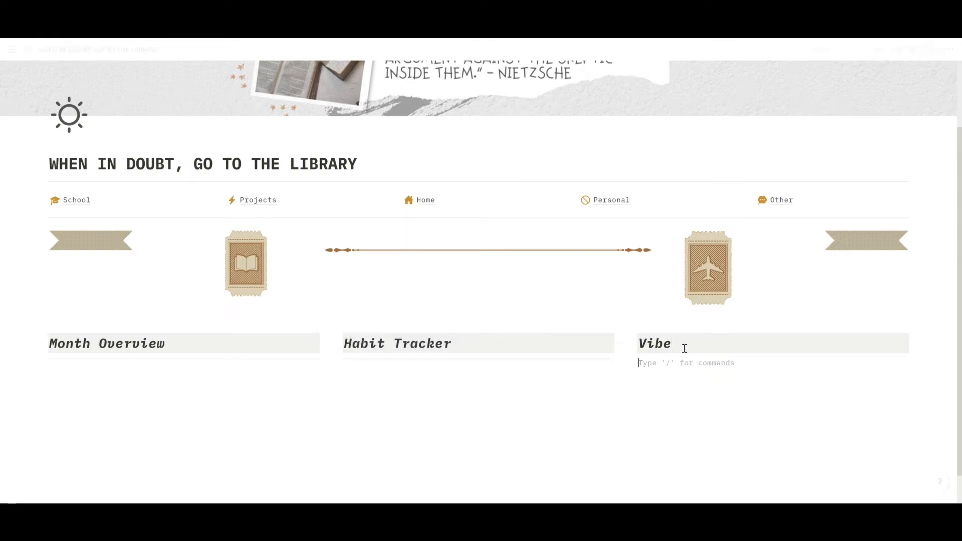
{"action": "type", "text": "/div"}
{"action": "left_click", "coordinate": [683, 346]}
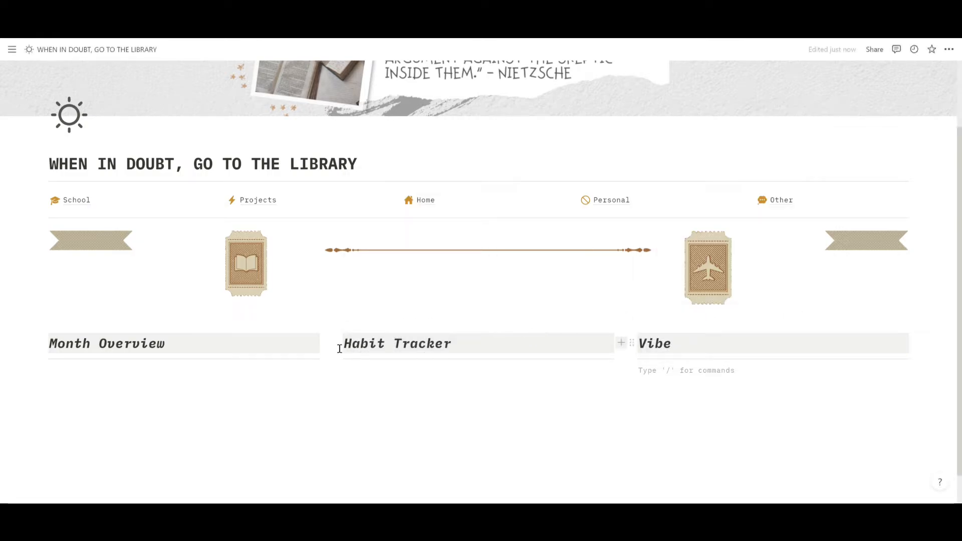
- Resize the three columns so Month Overview is the widest and Habit Tracker and Vibe are narrower and about equal
{"action": "left_click_drag", "start_coordinate": [339, 336], "coordinate": [367, 337]}
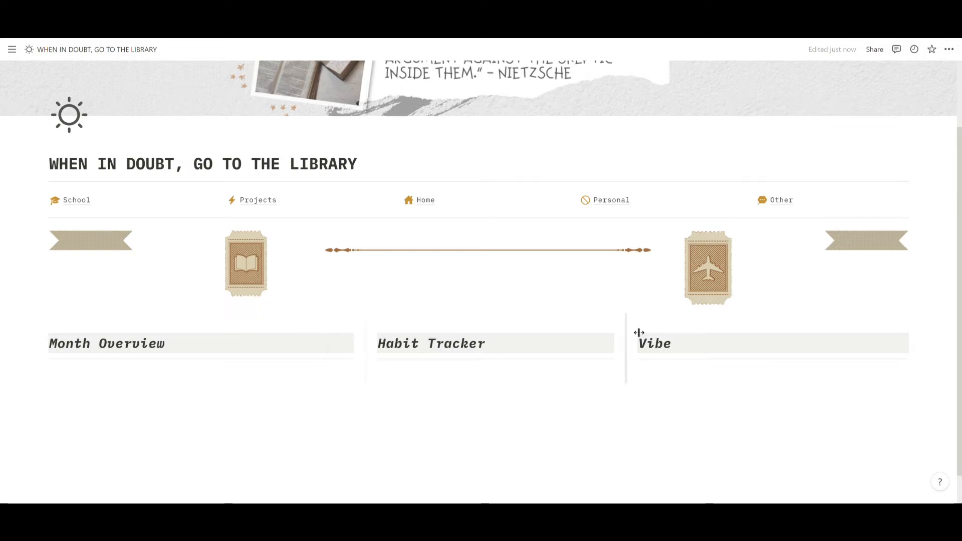
{"action": "left_click_drag", "start_coordinate": [627, 332], "coordinate": [666, 328]}
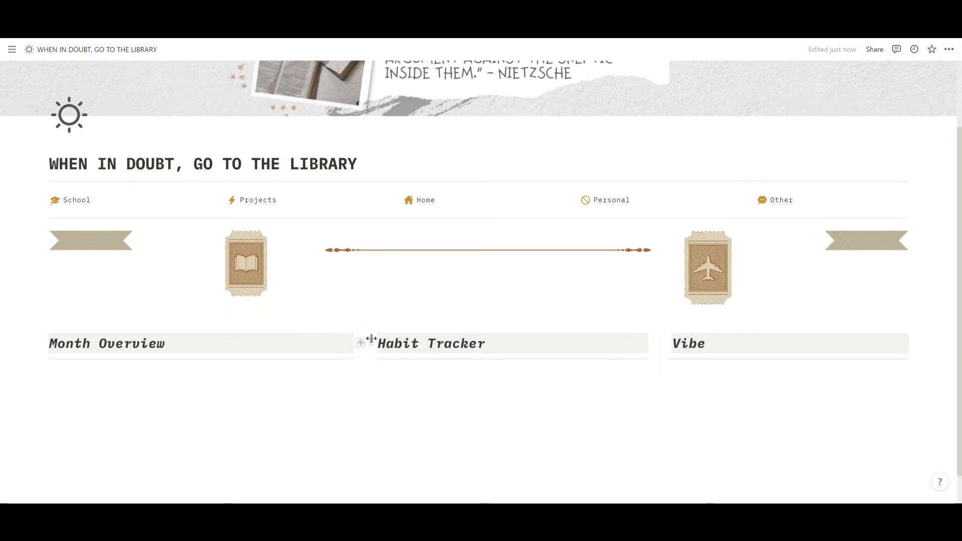
{"action": "left_click_drag", "start_coordinate": [365, 334], "coordinate": [399, 335]}
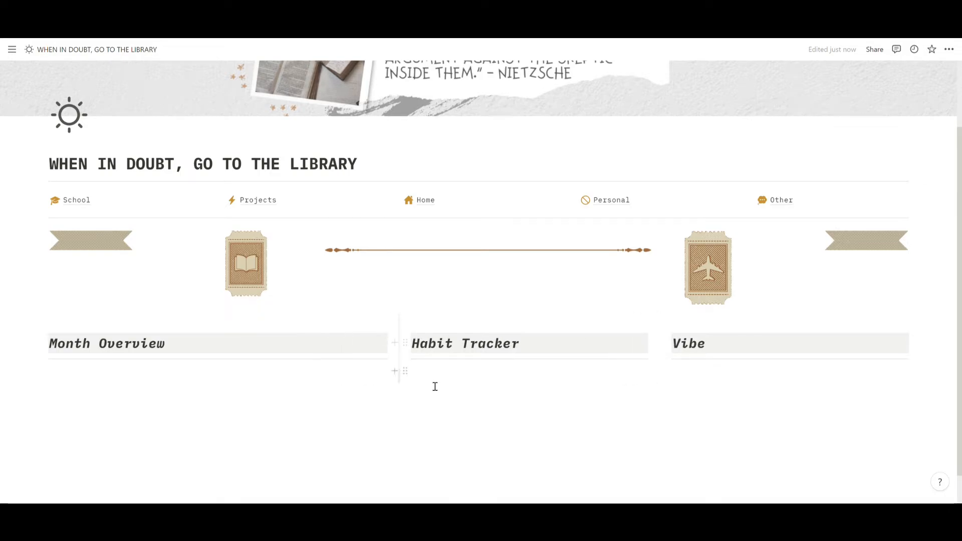
- Add three toggle list items under Habit Tracker: "Currently Reading", "Tracking Habit 1" and "Tracking Habit 2"
{"action": "scroll", "coordinate": [550, 370], "scroll_direction": "down", "scroll_amount": 1}
{"action": "left_click", "coordinate": [434, 337]}
{"action": "type", "text": "/toggle"}
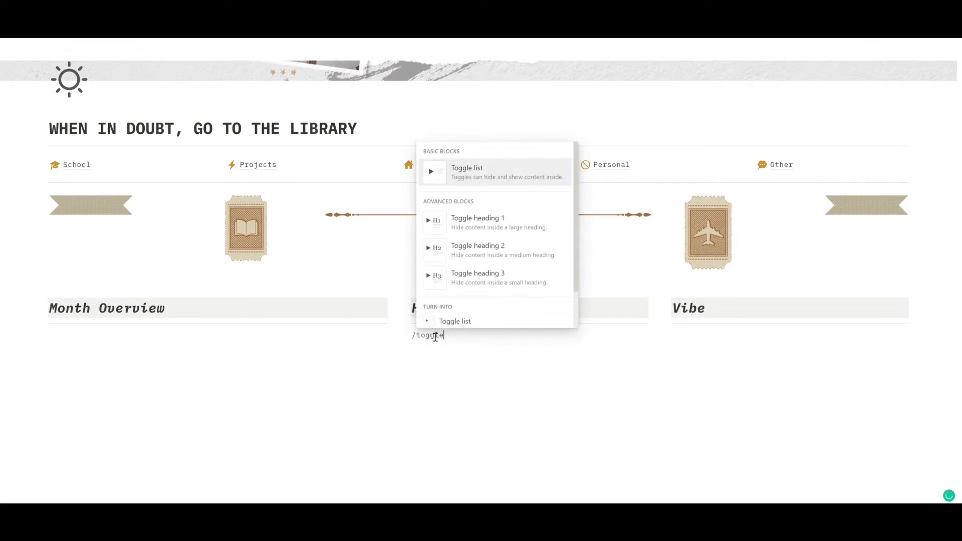
{"action": "key", "text": "Return"}
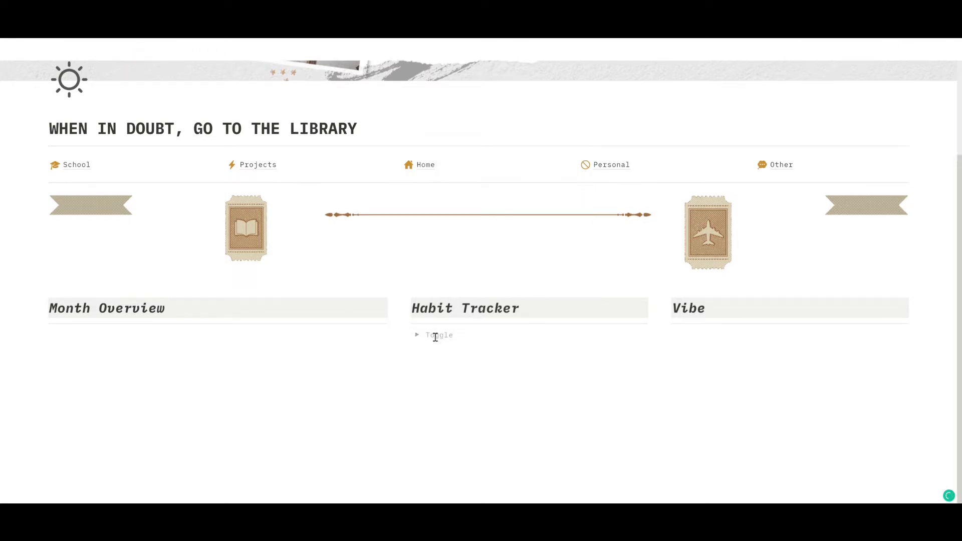
{"action": "type", "text": "Currently Reading"}
{"action": "key", "text": "Return"}
{"action": "type", "text": "Tracking"}
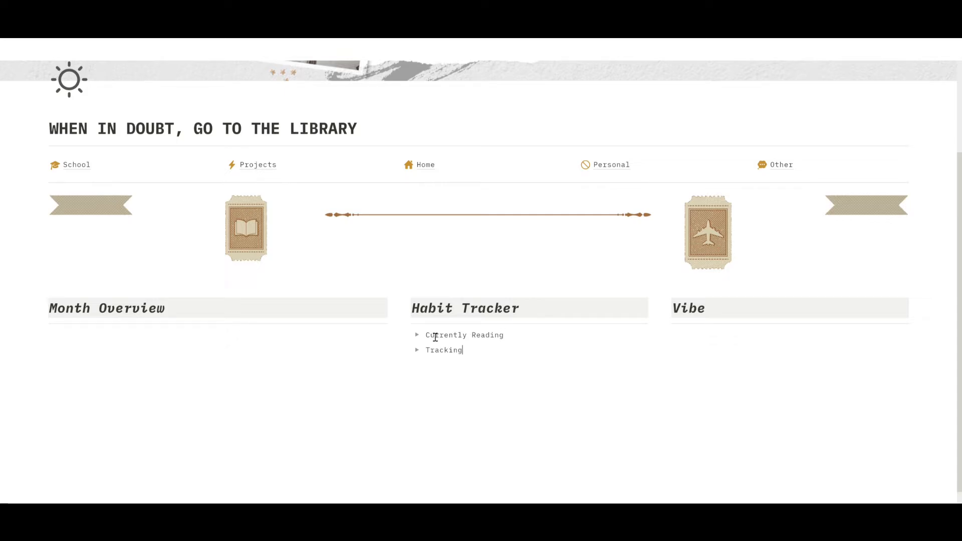
{"action": "type", "text": " Habit 1"}
{"action": "key", "text": "Return"}
{"action": "type", "text": "Track"}
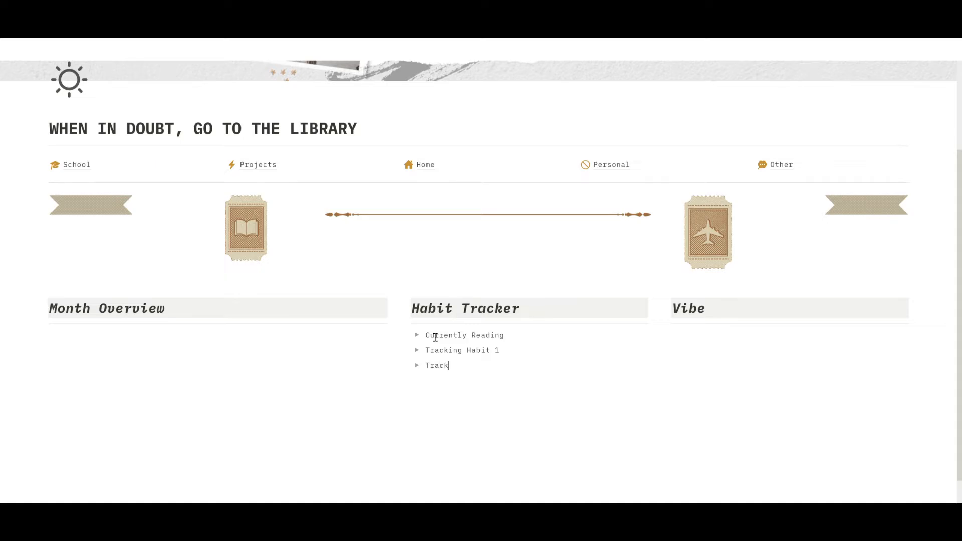
{"action": "type", "text": "ing Habit 2"}
- Embed the "Dark Materials" Spotify playlist under the Vibe divider from its link
{"action": "left_click", "coordinate": [691, 344]}
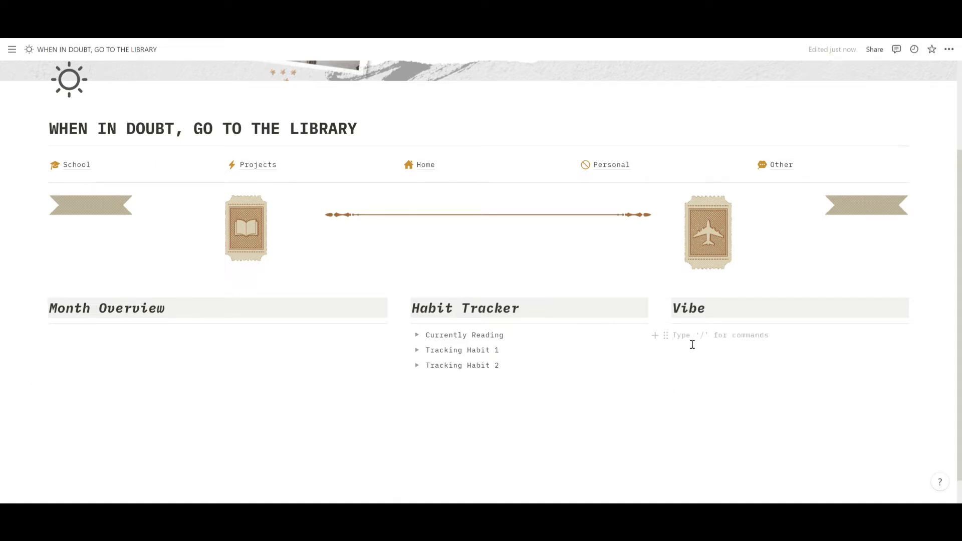
{"action": "type", "text": "https://open.spotify.com/playlist/1QIEZUlY5EWcjDWL5mVKE?si=5a1e38e5ea7a44ec"}
{"action": "left_click", "coordinate": [802, 392]}
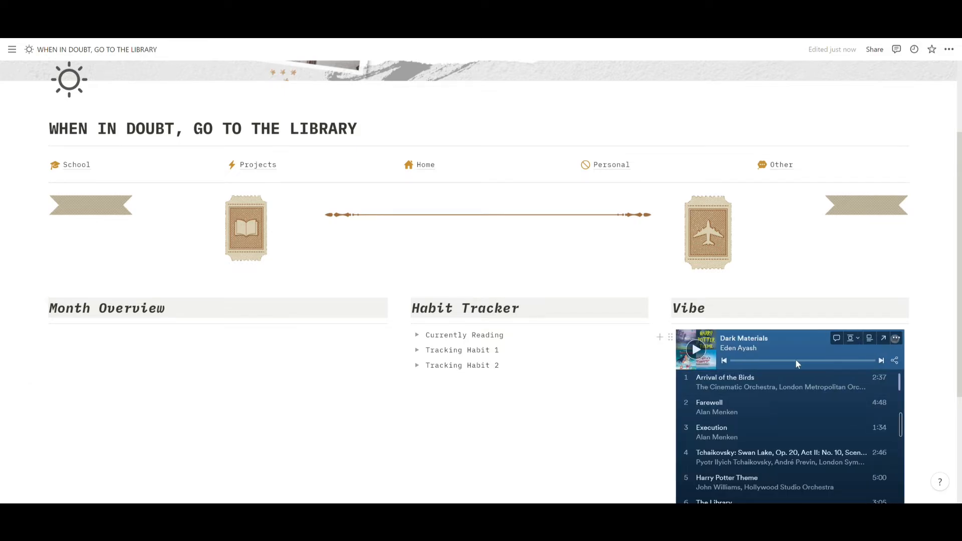
- Add a Heading 1 reading "Pomodoro Timer" below the Habit Tracker toggles
{"action": "scroll", "coordinate": [532, 362], "scroll_direction": "down", "scroll_amount": 1}
{"action": "scroll", "coordinate": [532, 362], "scroll_direction": "down", "scroll_amount": 1}
{"action": "left_click", "coordinate": [527, 321]}
{"action": "key", "text": "Return"}
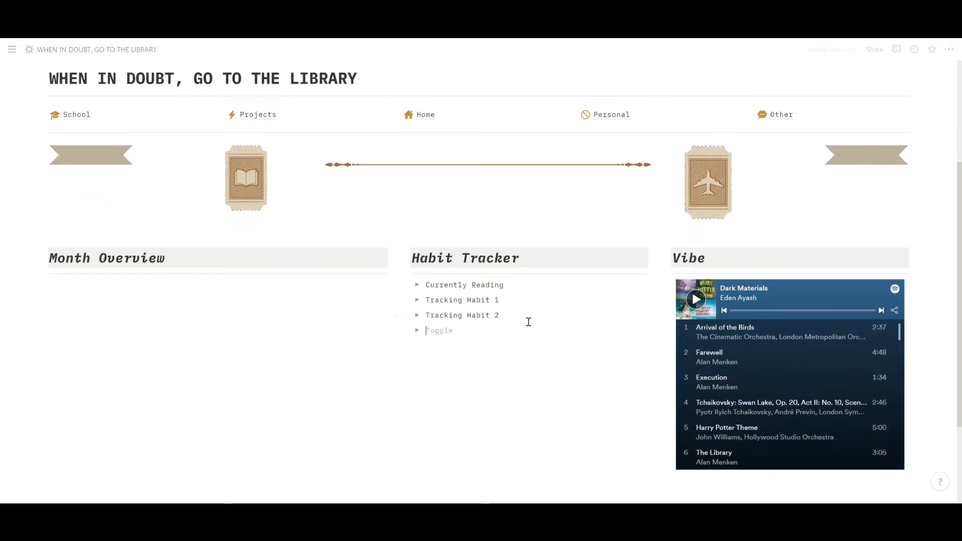
{"action": "type", "text": "/heading1"}
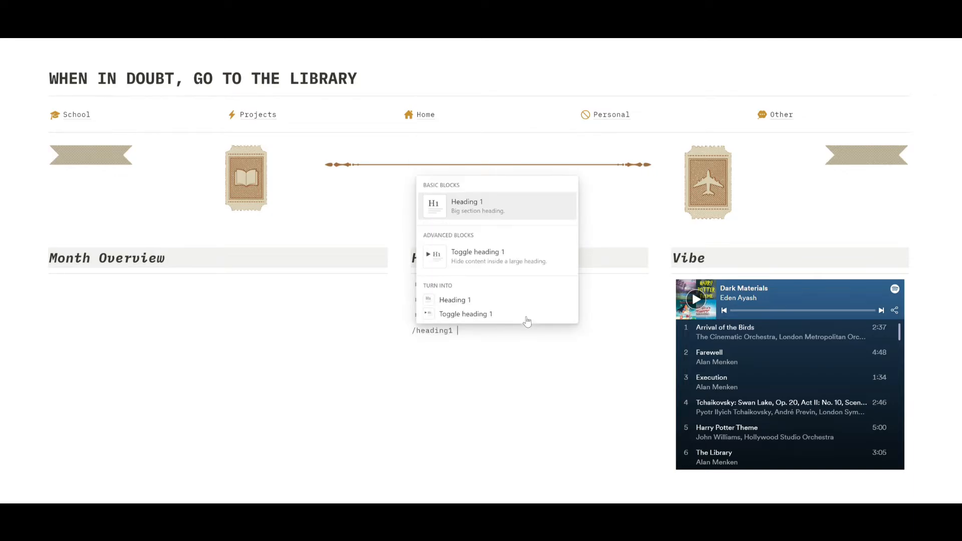
{"action": "key", "text": "Return"}
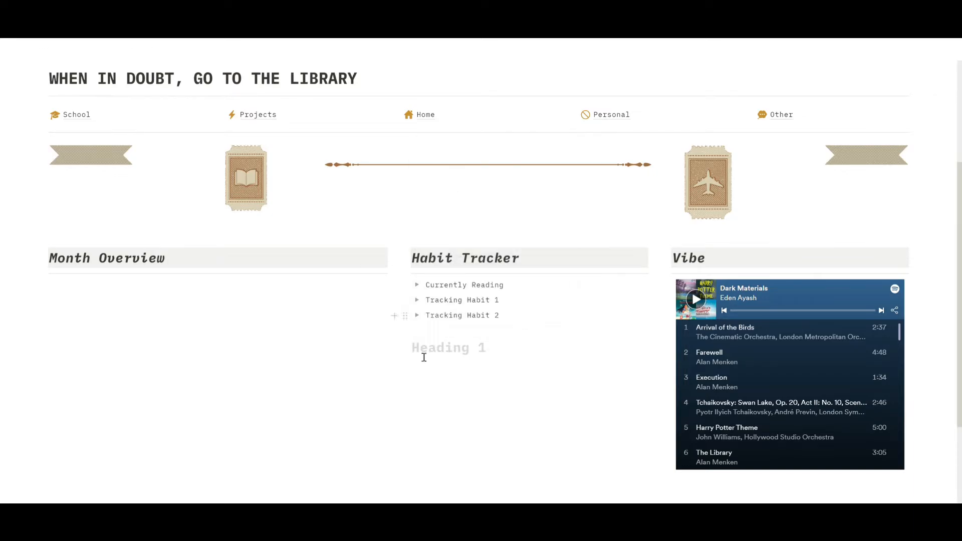
{"action": "type", "text": "Pomodoro"}
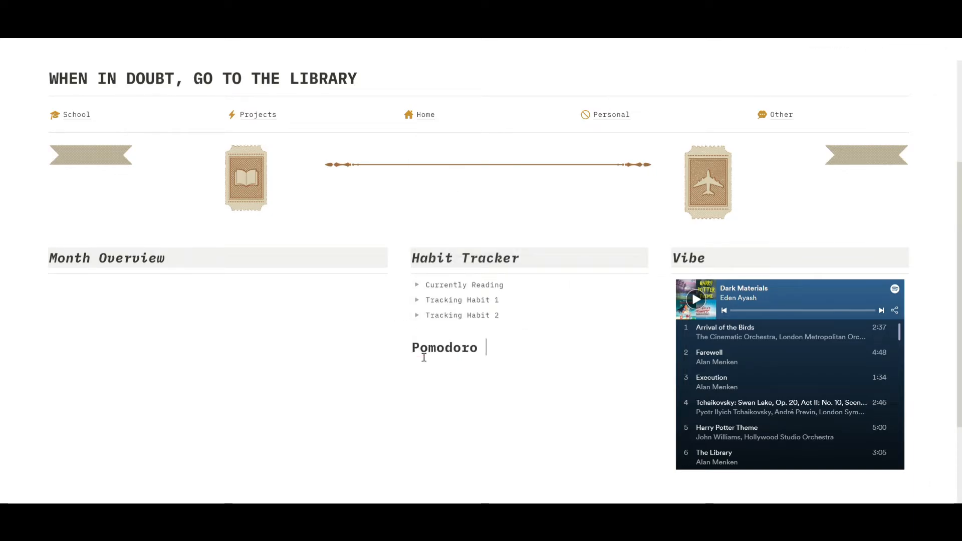
{"action": "type", "text": " Timer"}
- Italicize the "Pomodoro Timer" heading and give it a gray background
{"action": "triple_click", "coordinate": [529, 348]}
{"action": "left_click", "coordinate": [542, 325]}
{"action": "left_click", "coordinate": [405, 346]}
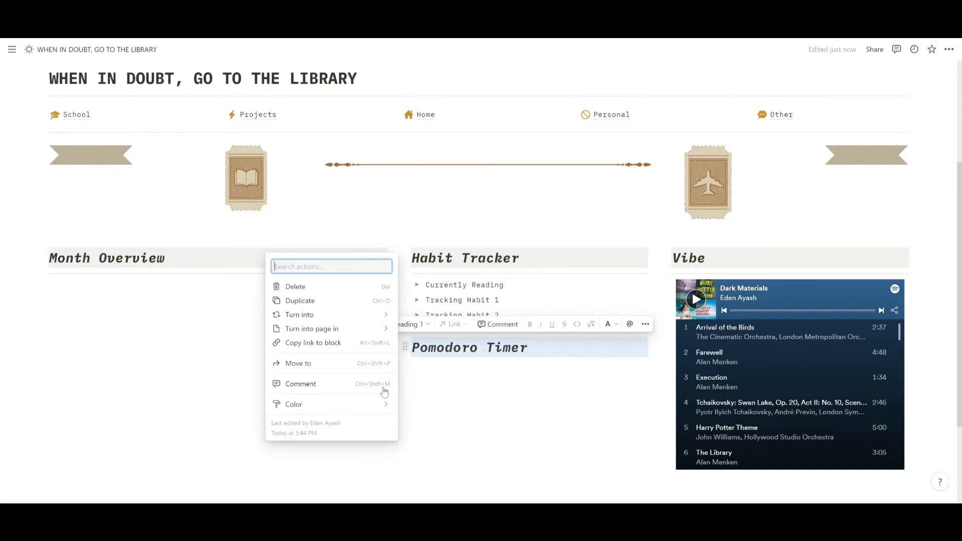
{"action": "mouse_move", "coordinate": [385, 404]}
{"action": "left_click", "coordinate": [430, 403]}
- Insert a divider under the Pomodoro Timer heading and embed the timer widget below it from the copied link
{"action": "left_click", "coordinate": [426, 370]}
{"action": "type", "text": "/div"}
{"action": "left_click", "coordinate": [461, 351]}
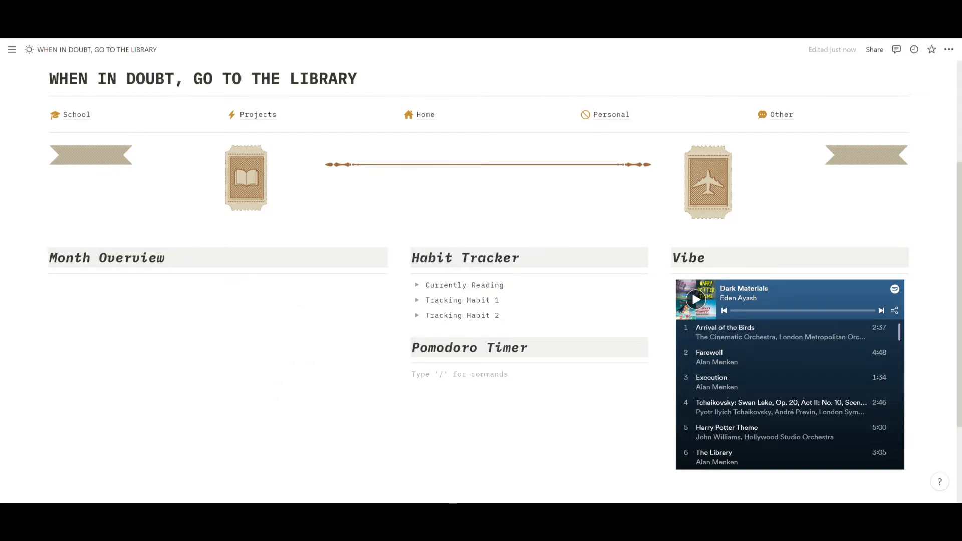
{"action": "key", "text": "ctrl+v"}
{"action": "left_click", "coordinate": [659, 419]}
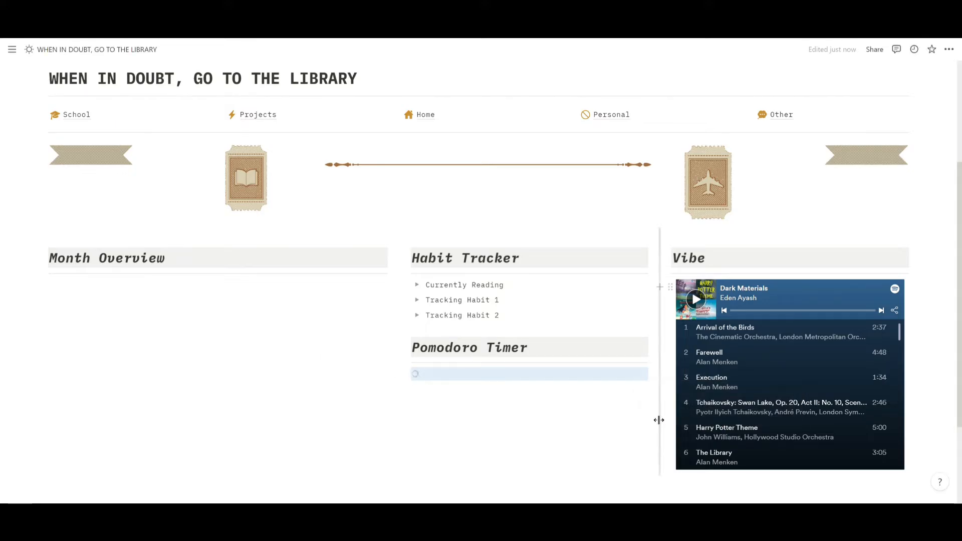
{"action": "scroll", "coordinate": [646, 414], "scroll_direction": "down", "scroll_amount": 2}
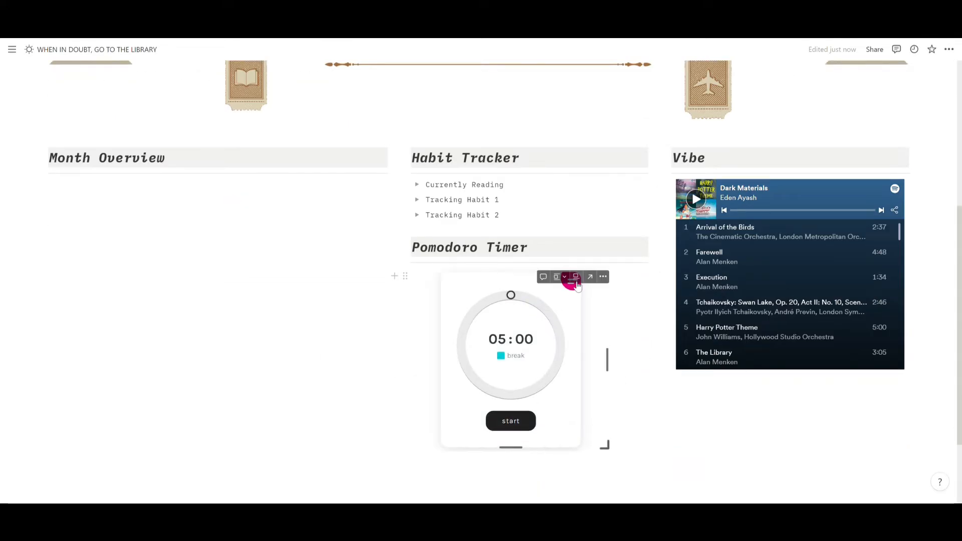
- Insert a calendar view with a new database under Month Overview and hide its database title
{"action": "scroll", "coordinate": [565, 296], "scroll_direction": "down", "scroll_amount": 1}
{"action": "left_click", "coordinate": [53, 135]}
{"action": "type", "text": "/calenda"}
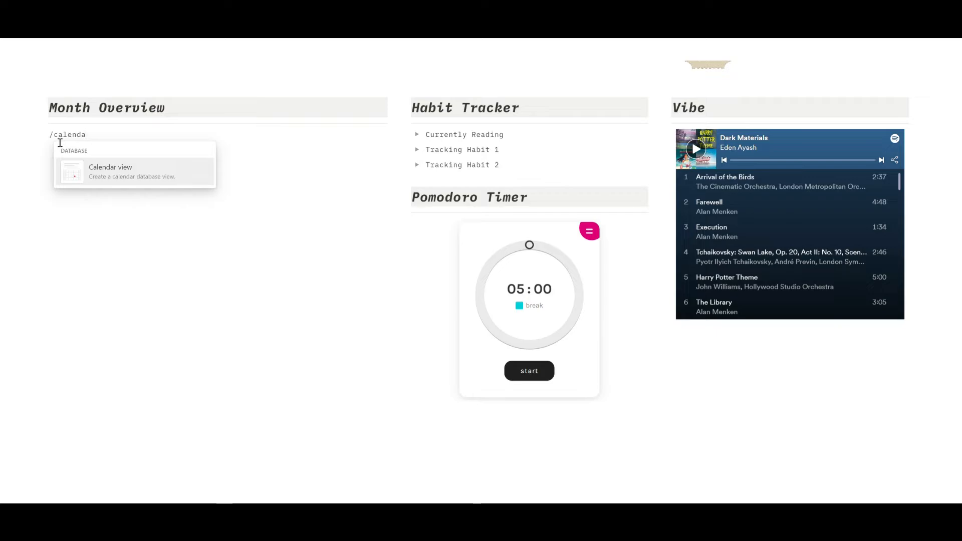
{"action": "left_click", "coordinate": [105, 172]}
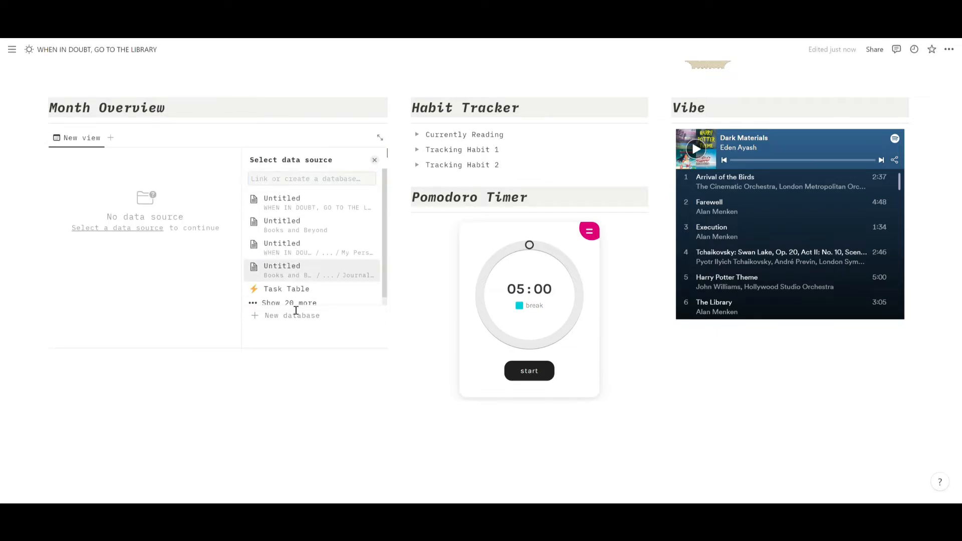
{"action": "left_click", "coordinate": [294, 316]}
{"action": "left_click", "coordinate": [117, 160]}
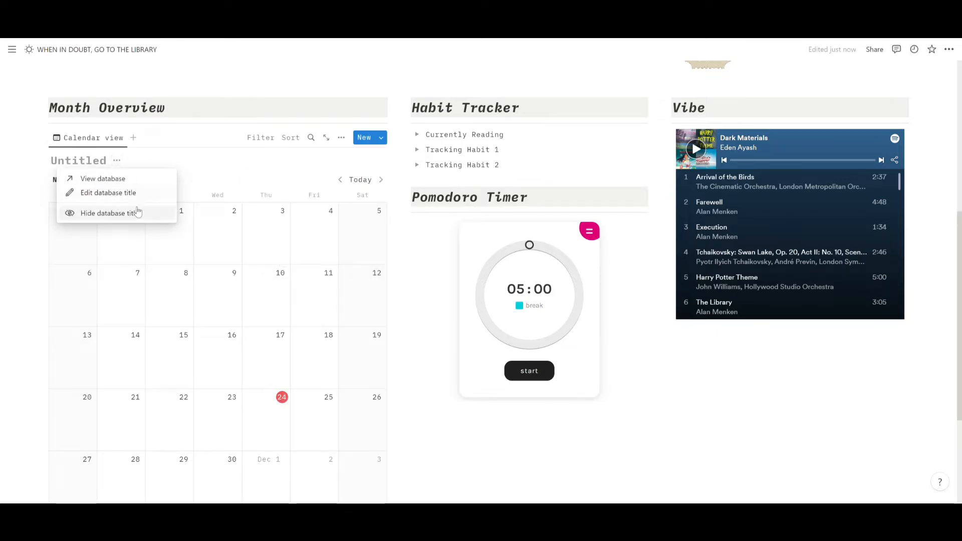
{"action": "left_click", "coordinate": [129, 214]}
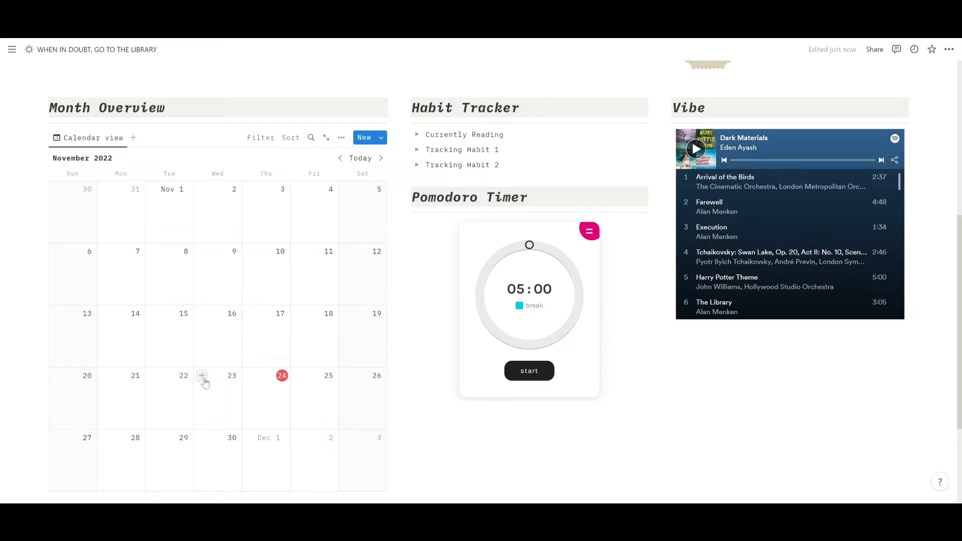
- Create a calendar entry "Class" on November 23, 2022 with the end date and time options enabled
{"action": "left_click", "coordinate": [202, 377]}
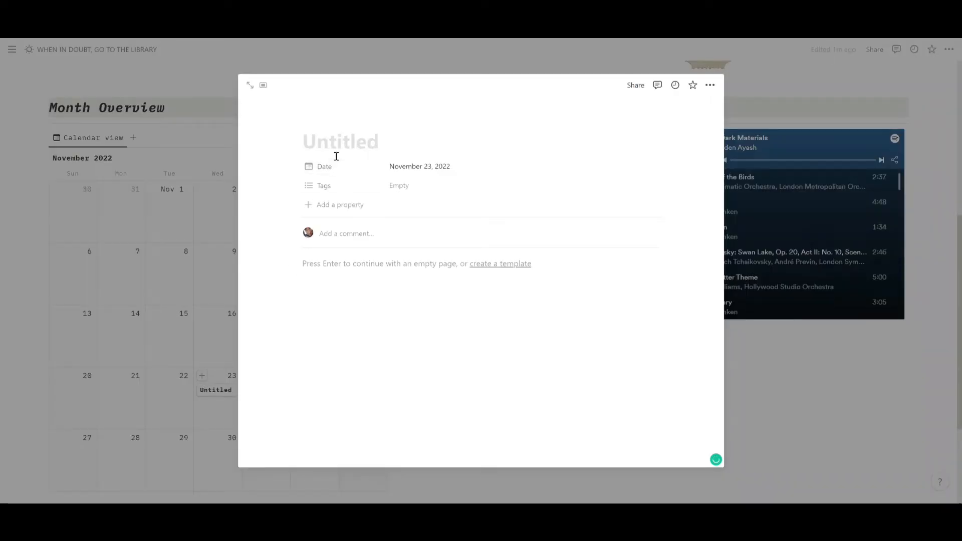
{"action": "type", "text": "Class"}
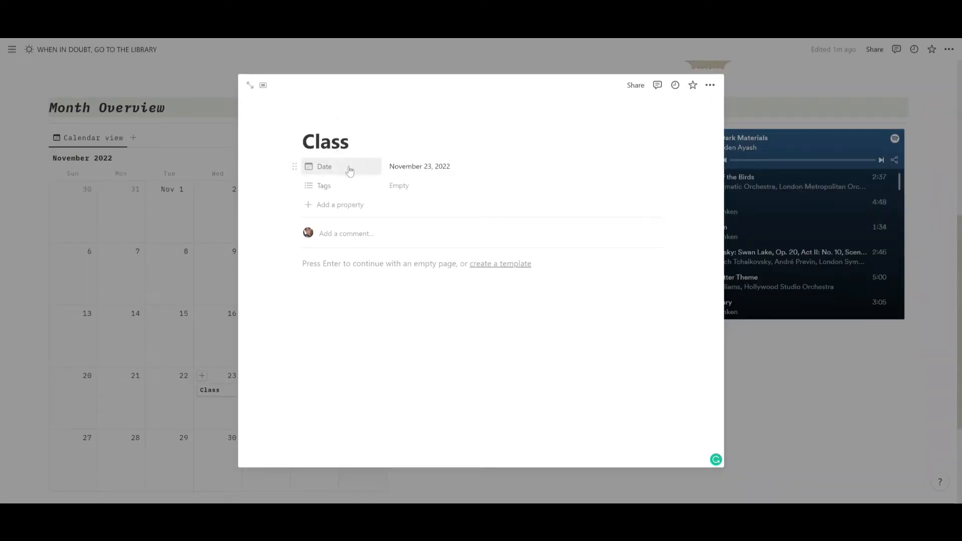
{"action": "left_click", "coordinate": [430, 170]}
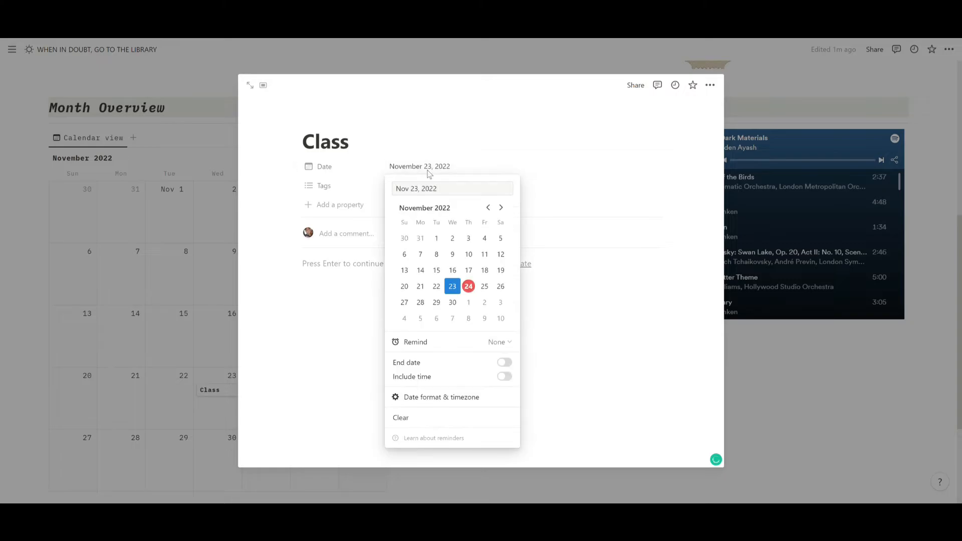
{"action": "left_click", "coordinate": [509, 368]}
{"action": "left_click", "coordinate": [505, 377]}
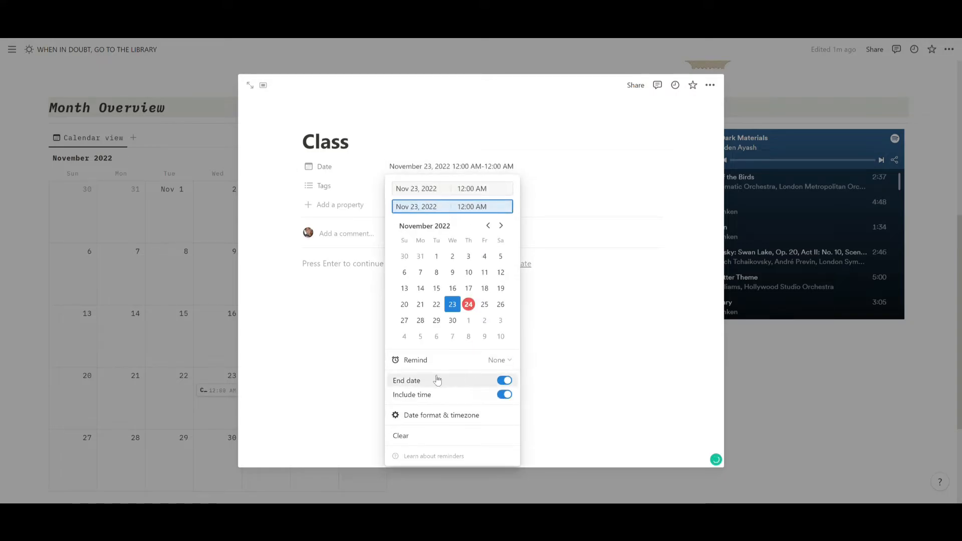
{"action": "left_click", "coordinate": [545, 361]}
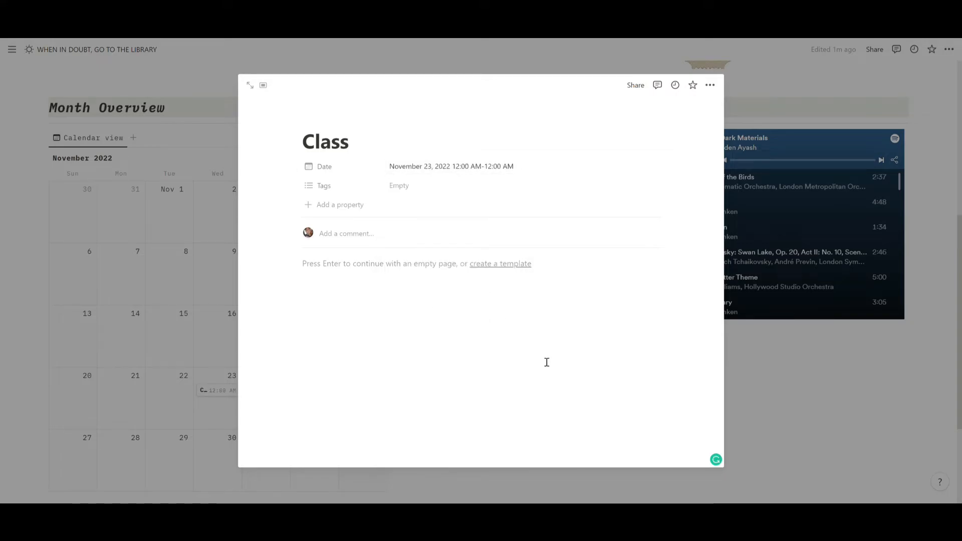
- Create and assign the tag "In progress" to the Class entry, and close the entry
{"action": "left_click", "coordinate": [405, 190]}
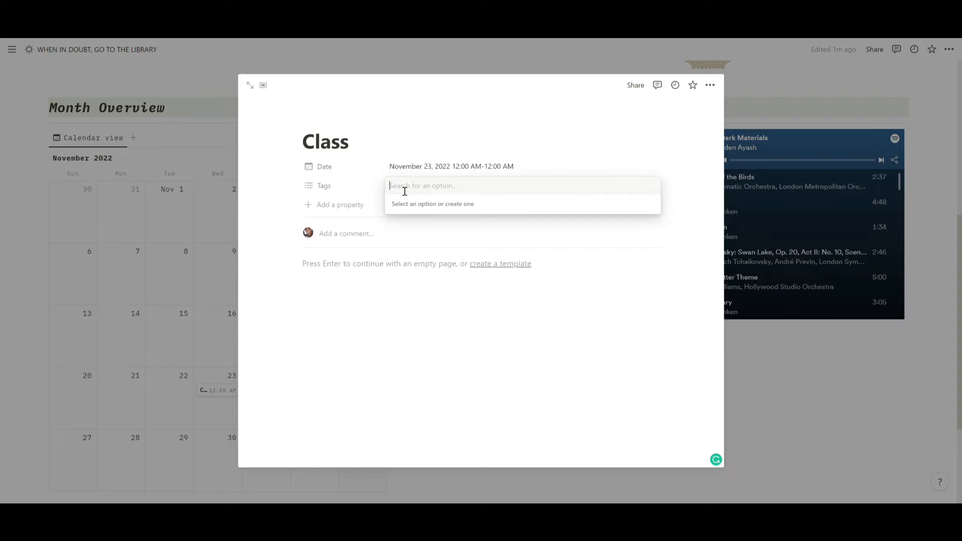
{"action": "type", "text": "In"}
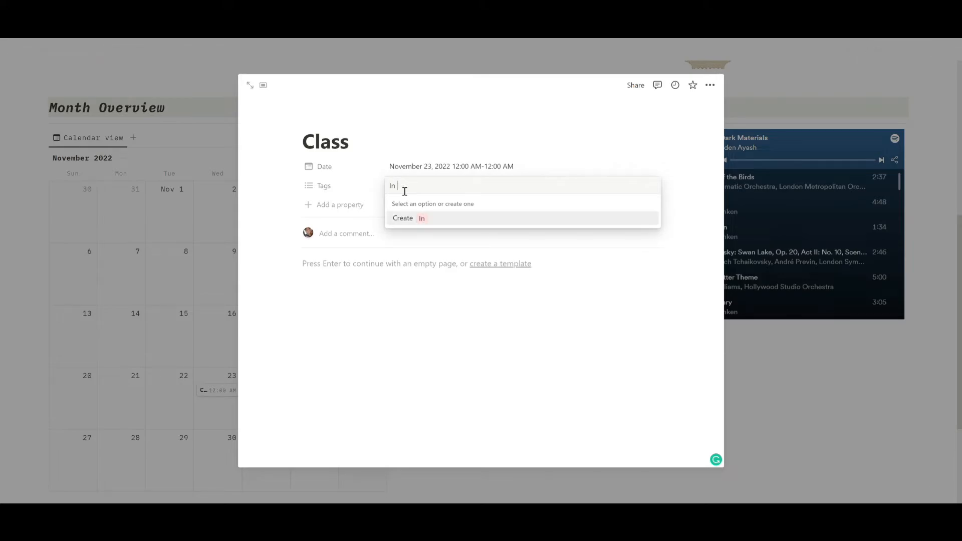
{"action": "type", "text": " progress"}
{"action": "key", "text": "Return"}
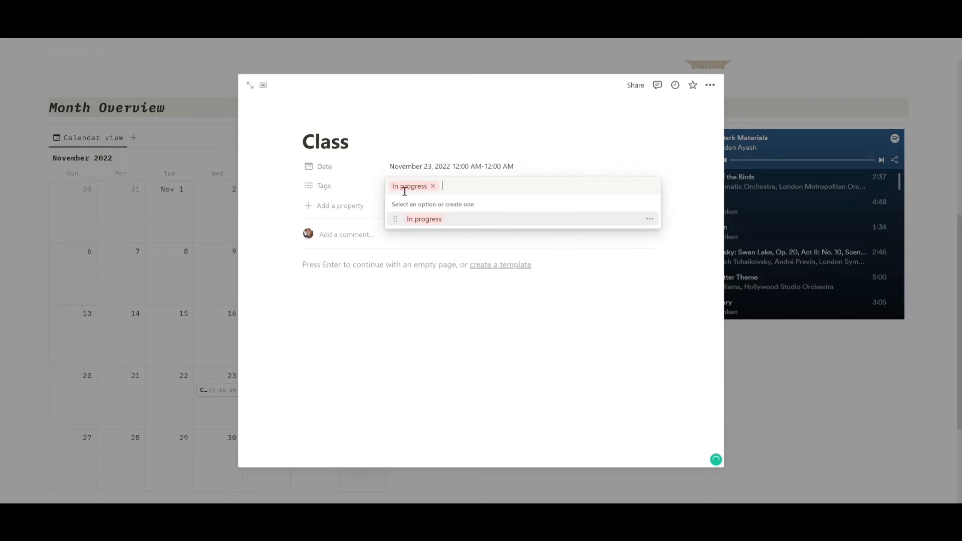
{"action": "key", "text": "Escape"}
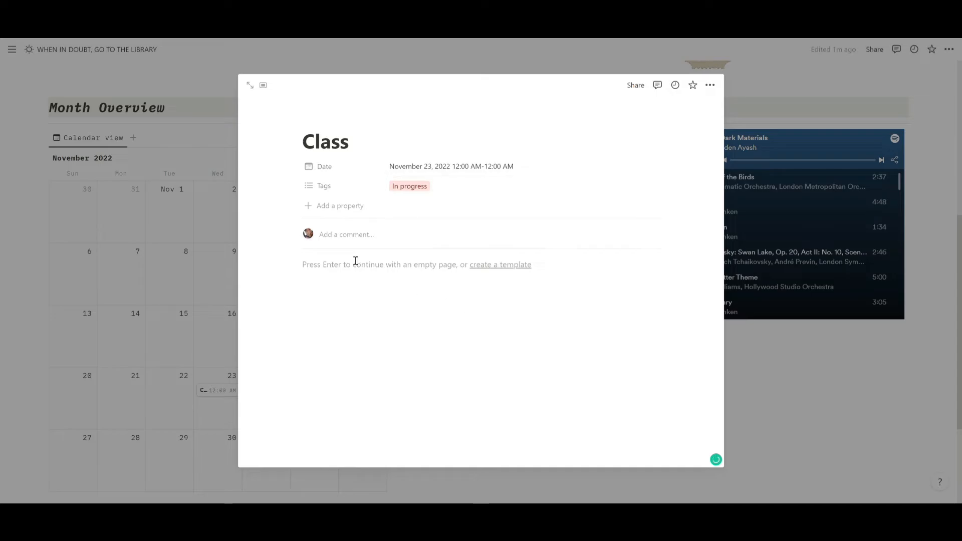
{"action": "left_click", "coordinate": [221, 155]}
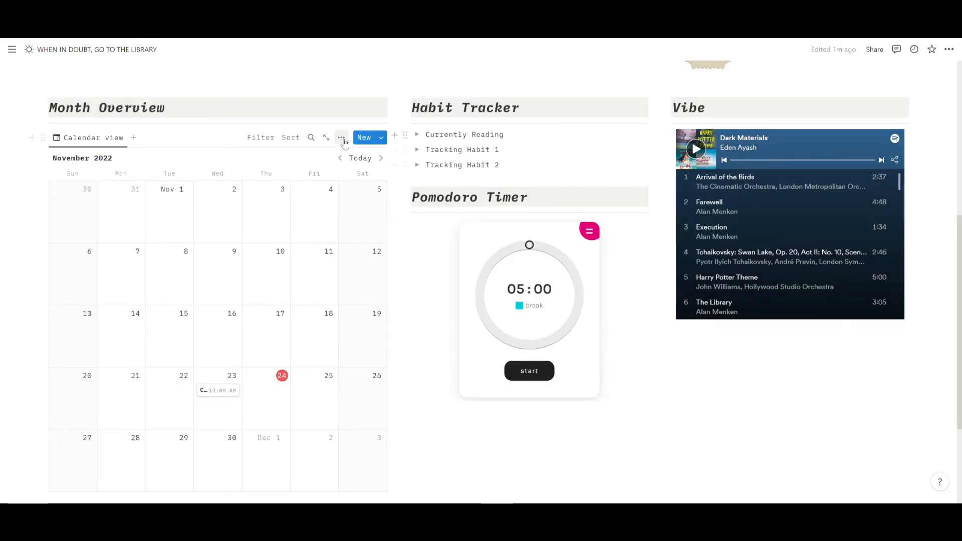
- Show the Tags property on the entries of the Month Overview calendar view
{"action": "left_click", "coordinate": [341, 138]}
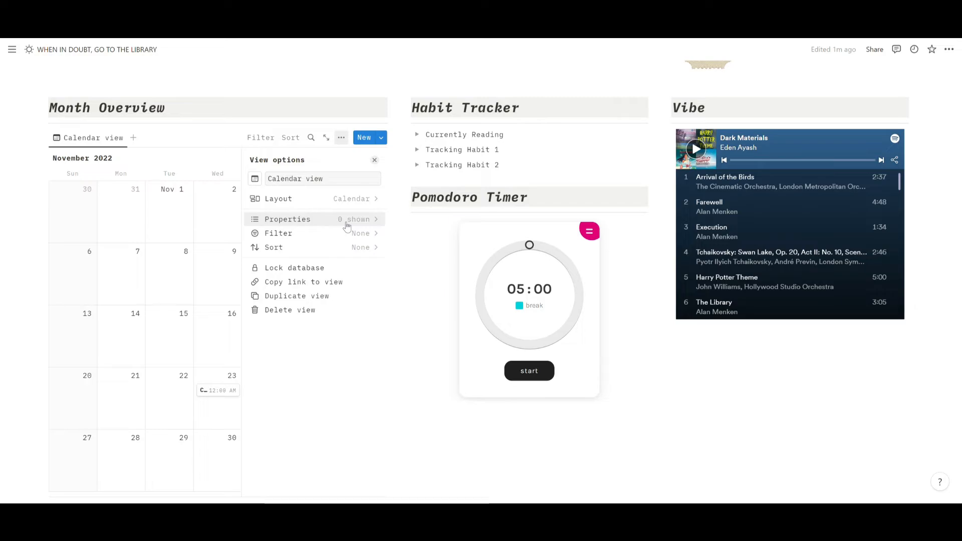
{"action": "left_click", "coordinate": [347, 229]}
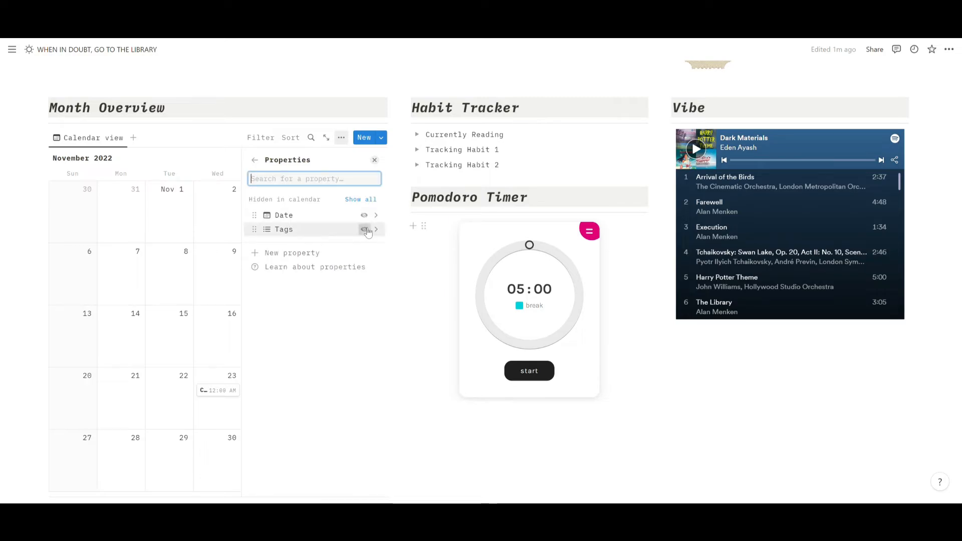
{"action": "left_click", "coordinate": [365, 230]}
{"action": "left_click", "coordinate": [255, 160]}
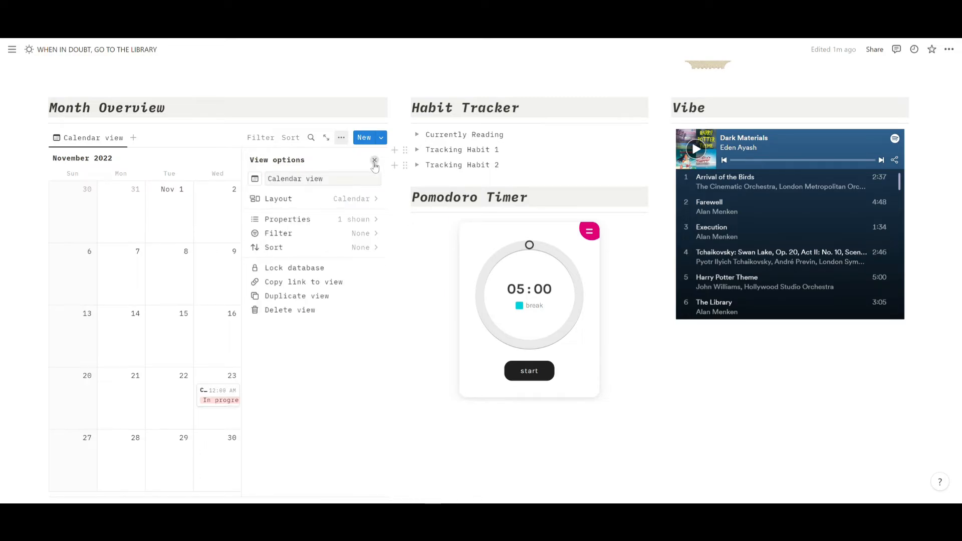
{"action": "left_click", "coordinate": [374, 160]}
- Reschedule the Class entry from November 23 and duplicate it, placing the two entries on November 24 and November 30
{"action": "left_click_drag", "start_coordinate": [214, 400], "coordinate": [214, 462]}
{"action": "right_click", "coordinate": [266, 399]}
{"action": "left_click", "coordinate": [290, 265]}
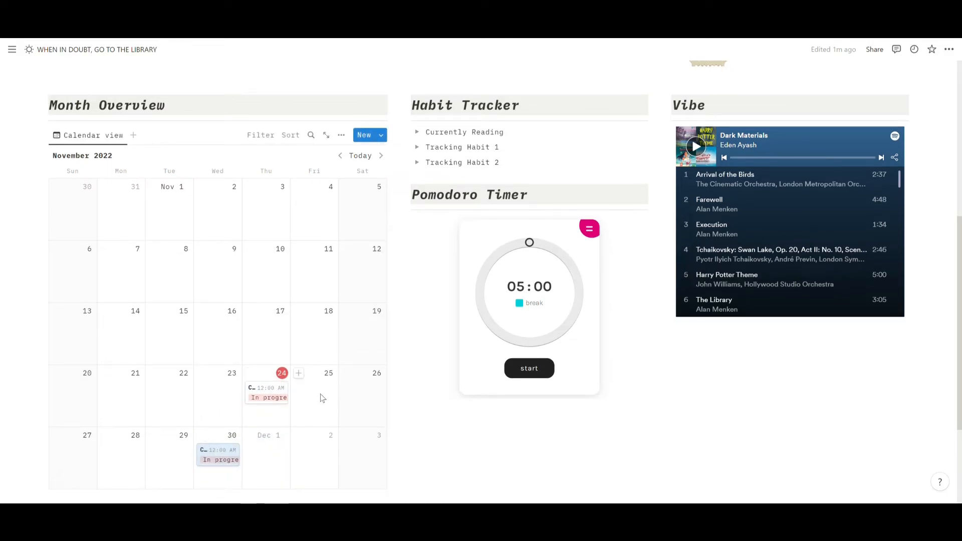
- Add a Heading 1 block titled "Daily To-Do" below the Pomodoro Timer widget
{"action": "scroll", "coordinate": [363, 366], "scroll_direction": "down", "scroll_amount": 3}
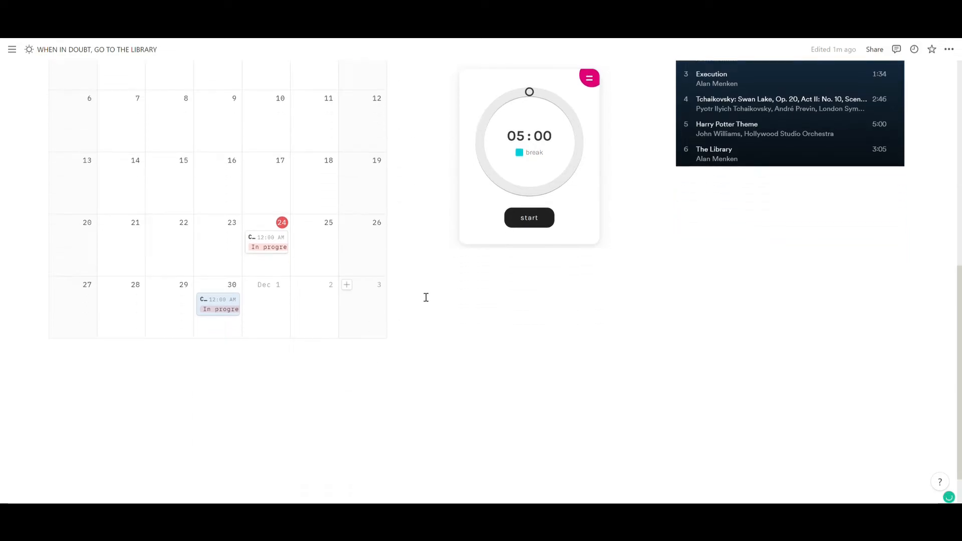
{"action": "scroll", "coordinate": [434, 272], "scroll_direction": "up", "scroll_amount": 1}
{"action": "left_click", "coordinate": [436, 330]}
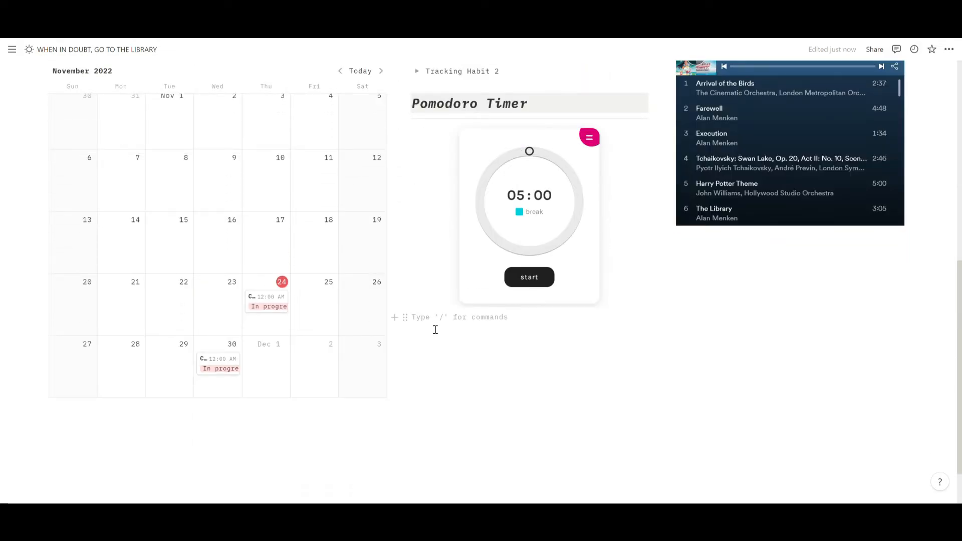
{"action": "type", "text": "/"}
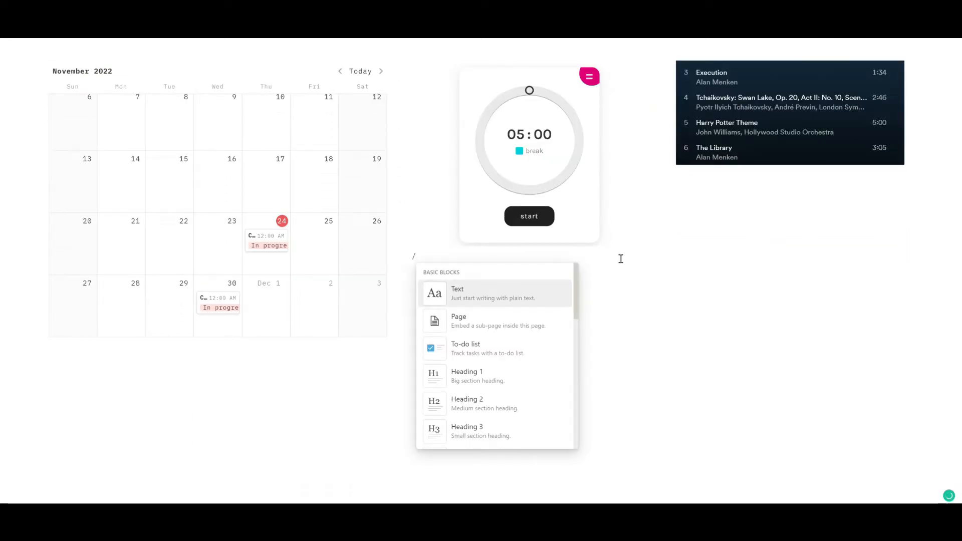
{"action": "type", "text": "heading1"}
{"action": "key", "text": "Return"}
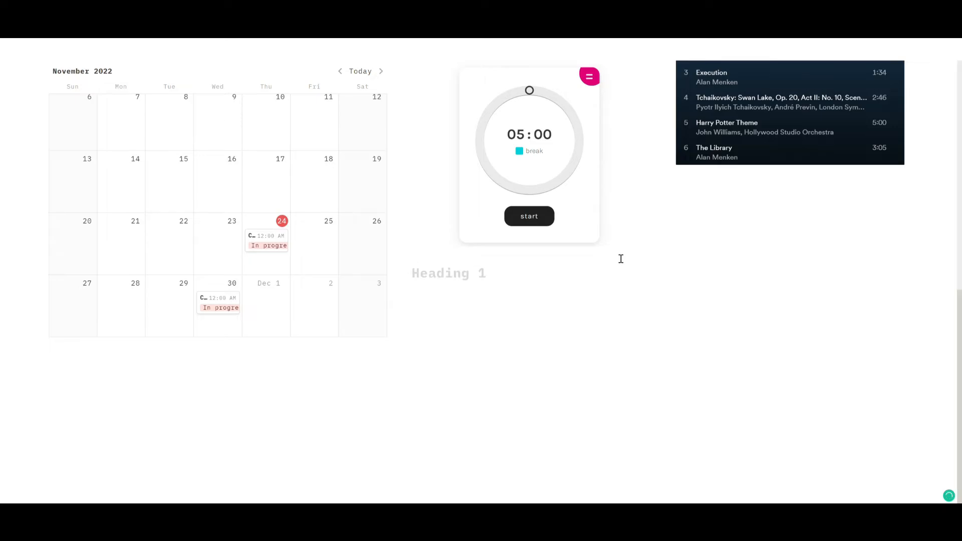
{"action": "type", "text": "Daily To-"}
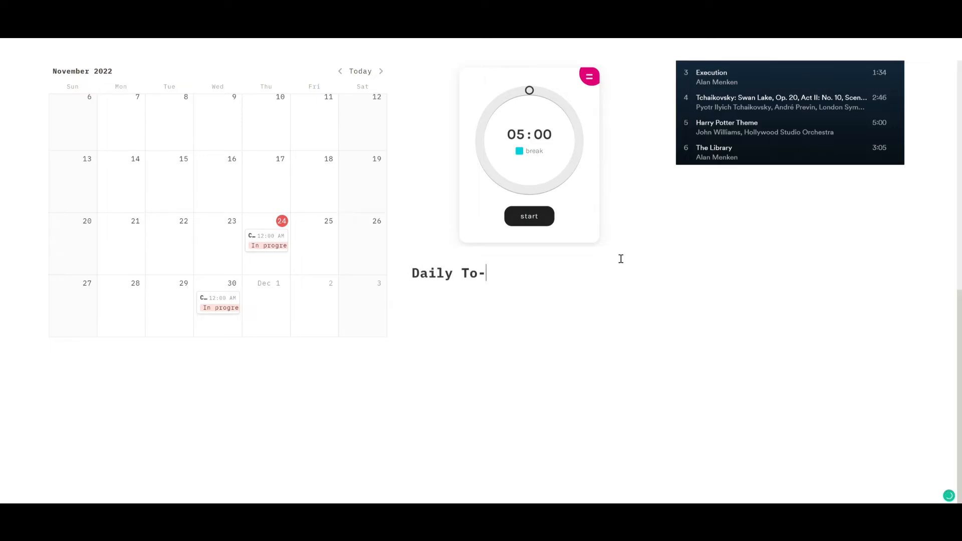
{"action": "type", "text": "Do"}
- Give the Daily To-Do heading a gray background and insert a divider beneath it
{"action": "left_click", "coordinate": [405, 272]}
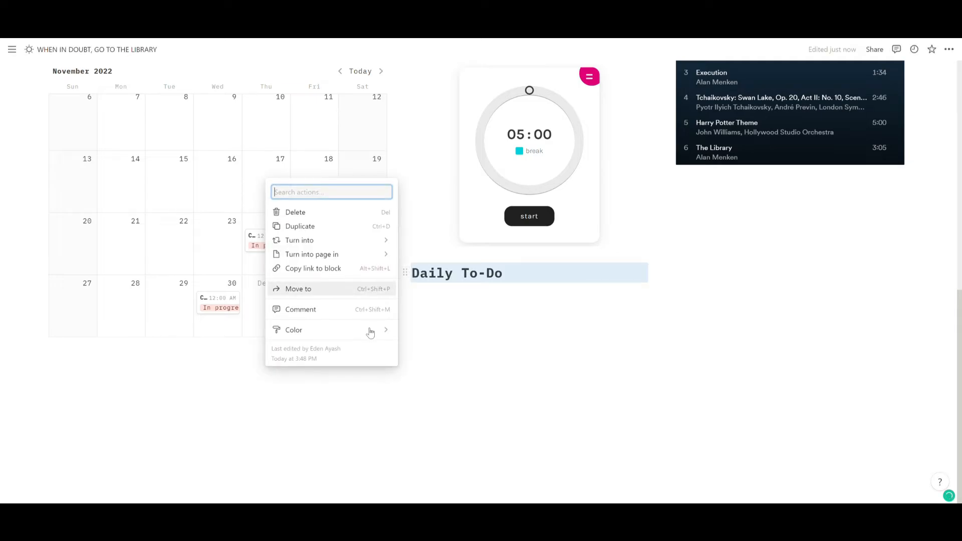
{"action": "mouse_move", "coordinate": [370, 331]}
{"action": "left_click", "coordinate": [440, 401]}
{"action": "left_click", "coordinate": [432, 301]}
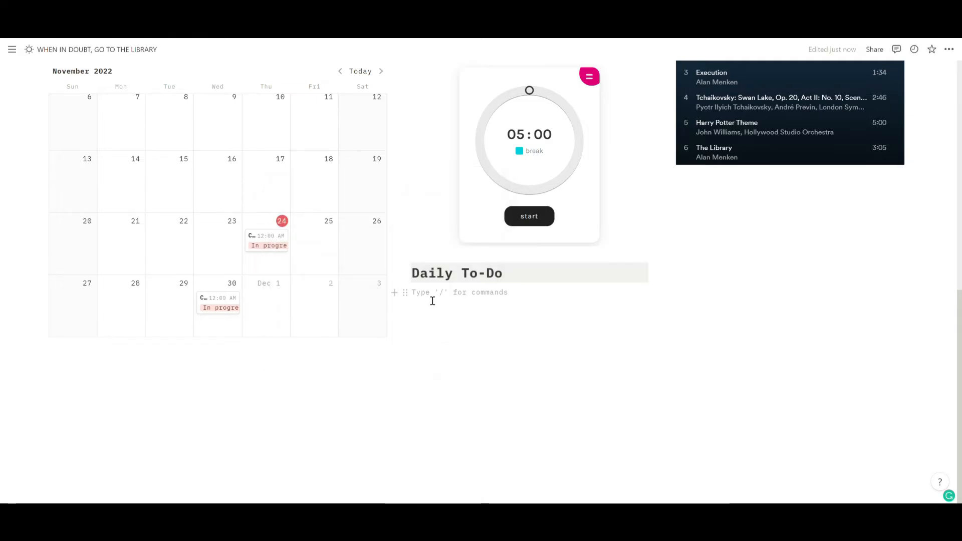
{"action": "type", "text": "/div"}
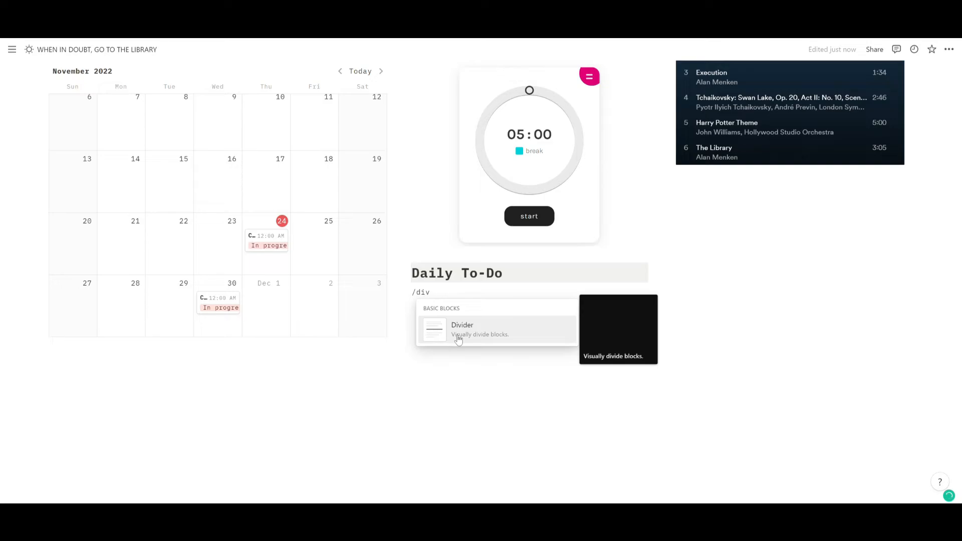
{"action": "left_click", "coordinate": [457, 339]}
- Create a to-do list under Daily To-Do with "Read 10 pages", "Register for class" and "Look for publishers"
{"action": "type", "text": "/to"}
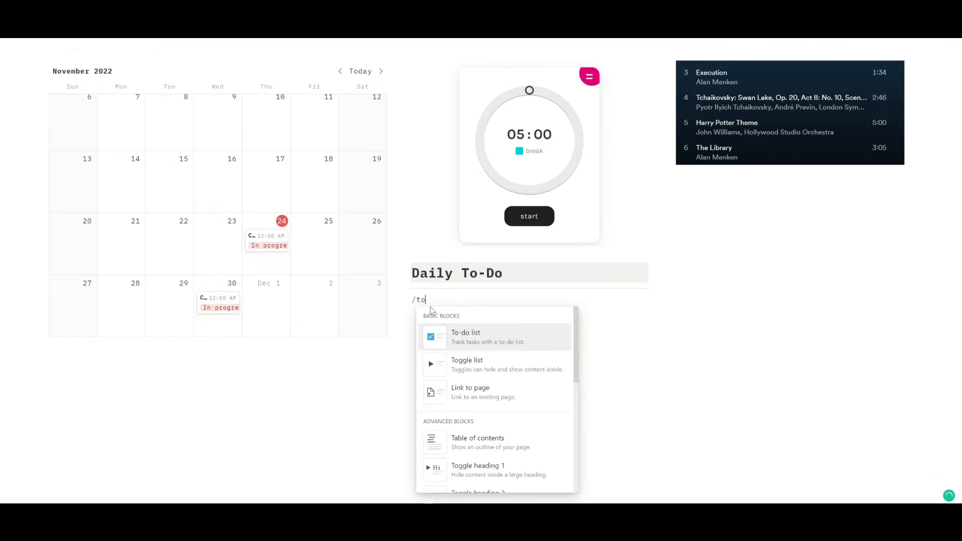
{"action": "left_click", "coordinate": [466, 337]}
{"action": "type", "text": "Read 10 pages"}
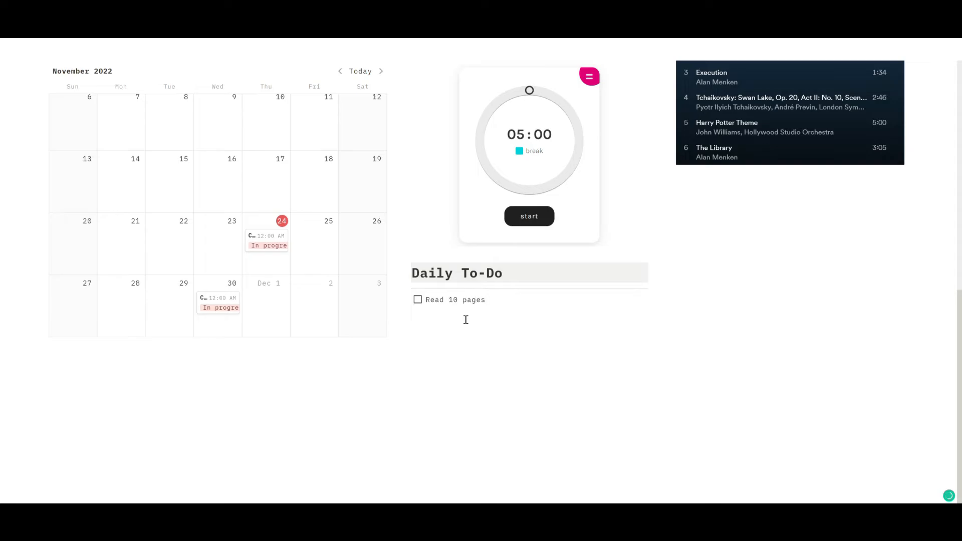
{"action": "key", "text": "Return"}
{"action": "type", "text": "Register for class "}
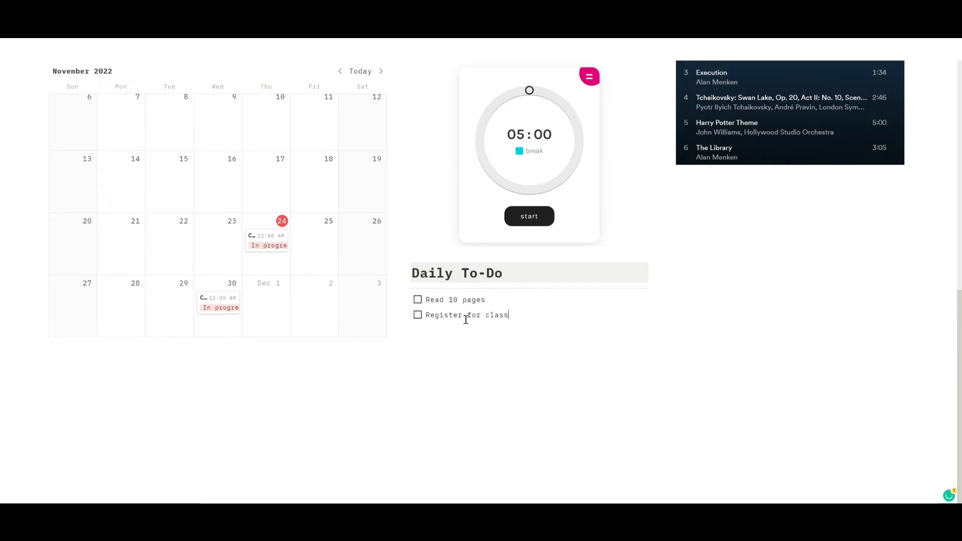
{"action": "type", "text": "Look for publishers"}
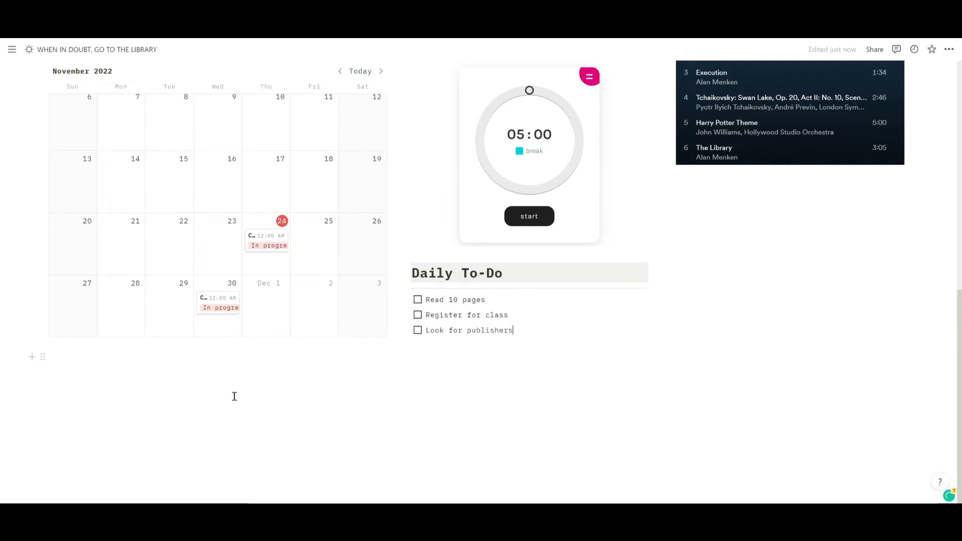
- Upload the leaf-pattern border image below the Vibe playlist and stretch it to the full column width
{"action": "left_click", "coordinate": [713, 208]}
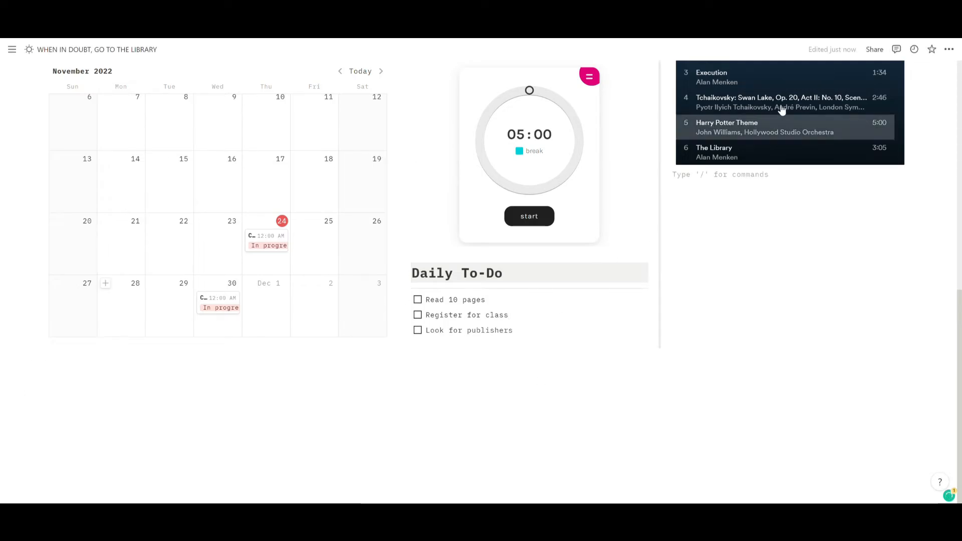
{"action": "type", "text": "/image"}
{"action": "left_click", "coordinate": [726, 213]}
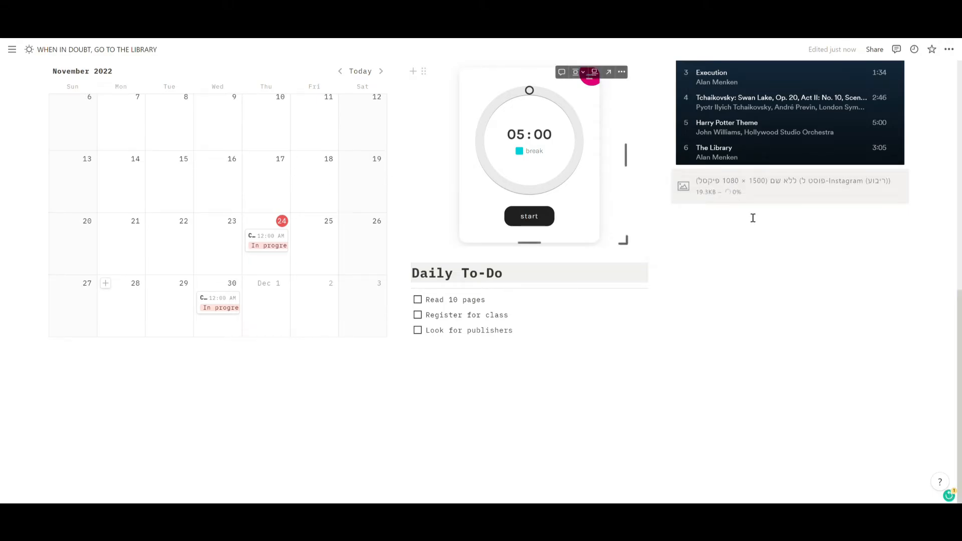
{"action": "left_click_drag", "start_coordinate": [837, 182], "coordinate": [909, 183]}
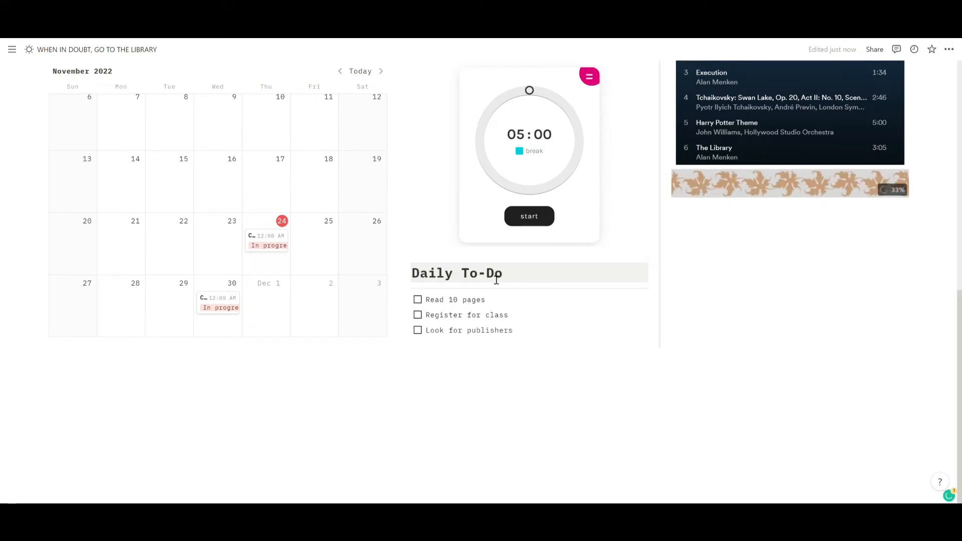
- Upload the lotus flower image between the Pomodoro Timer widget and Daily To-Do, shrink it, and center it in the column
{"action": "key", "text": "Return"}
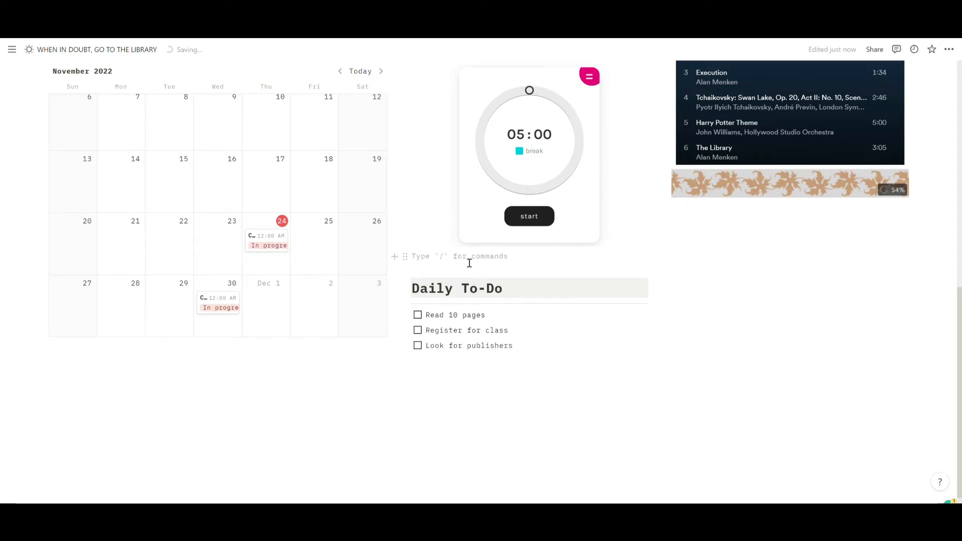
{"action": "scroll", "coordinate": [470, 263], "scroll_direction": "up", "scroll_amount": 2}
{"action": "type", "text": "/image"}
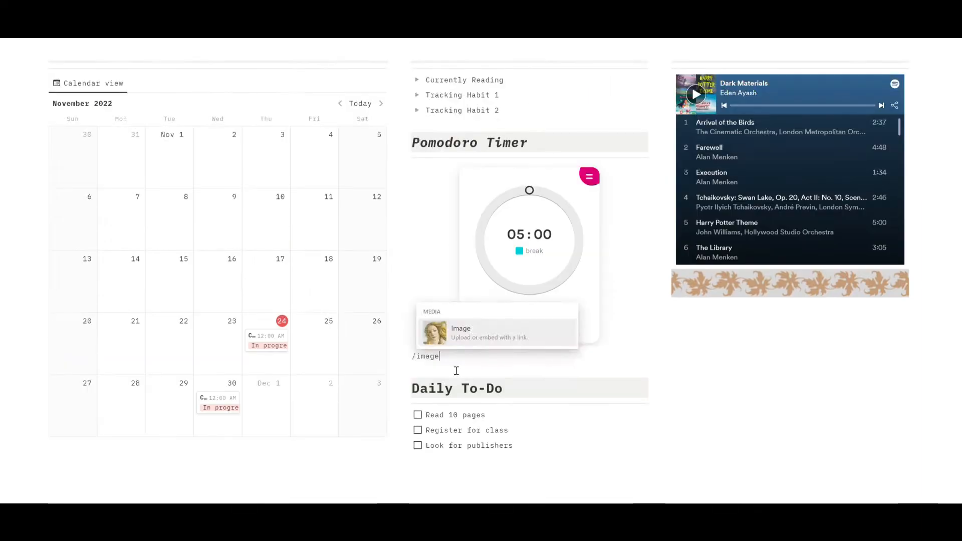
{"action": "key", "text": "Return"}
{"action": "left_click", "coordinate": [505, 411]}
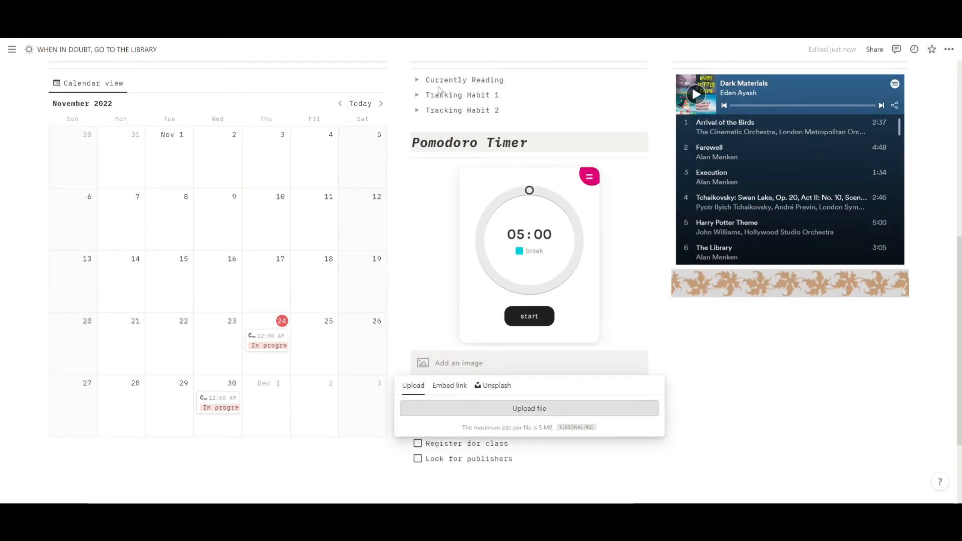
{"action": "left_click_drag", "start_coordinate": [572, 409], "coordinate": [487, 387]}
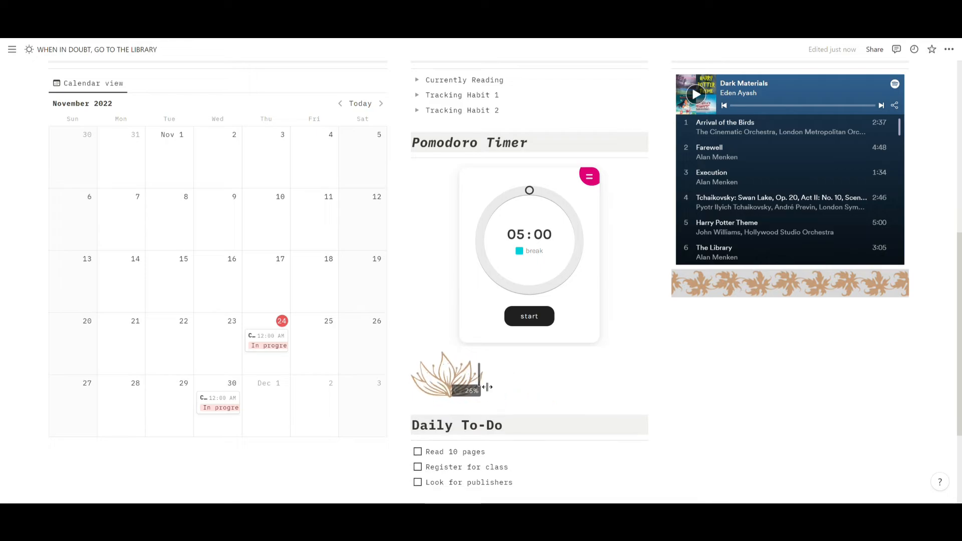
{"action": "left_click", "coordinate": [474, 359]}
{"action": "left_click", "coordinate": [626, 323]}
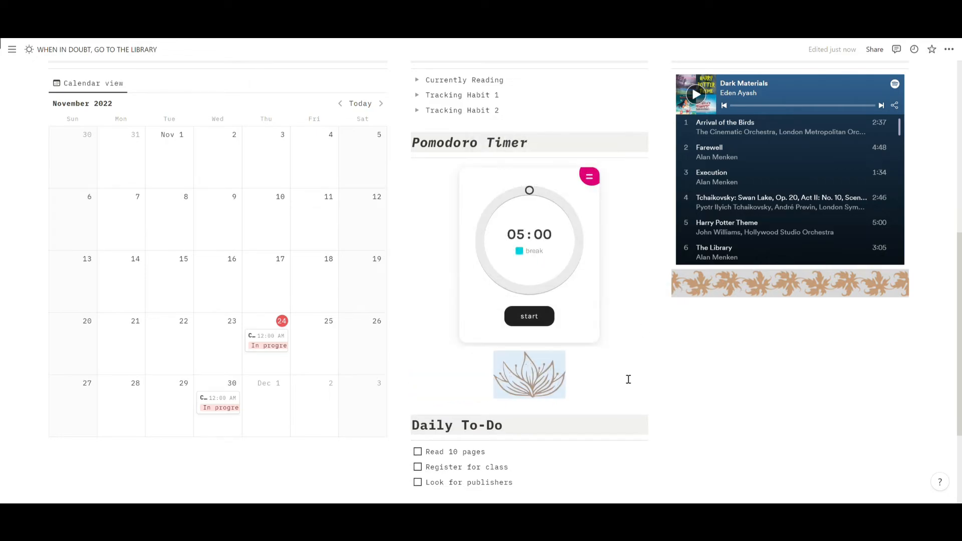
{"action": "left_click", "coordinate": [711, 421]}
- Insert a full-width divider below the three columns and add a Heading 1 titled "My Perfect Week" under it
{"action": "scroll", "coordinate": [711, 420], "scroll_direction": "up", "scroll_amount": 1}
{"action": "scroll", "coordinate": [711, 421], "scroll_direction": "down", "scroll_amount": 3}
{"action": "scroll", "coordinate": [219, 419], "scroll_direction": "down", "scroll_amount": 1}
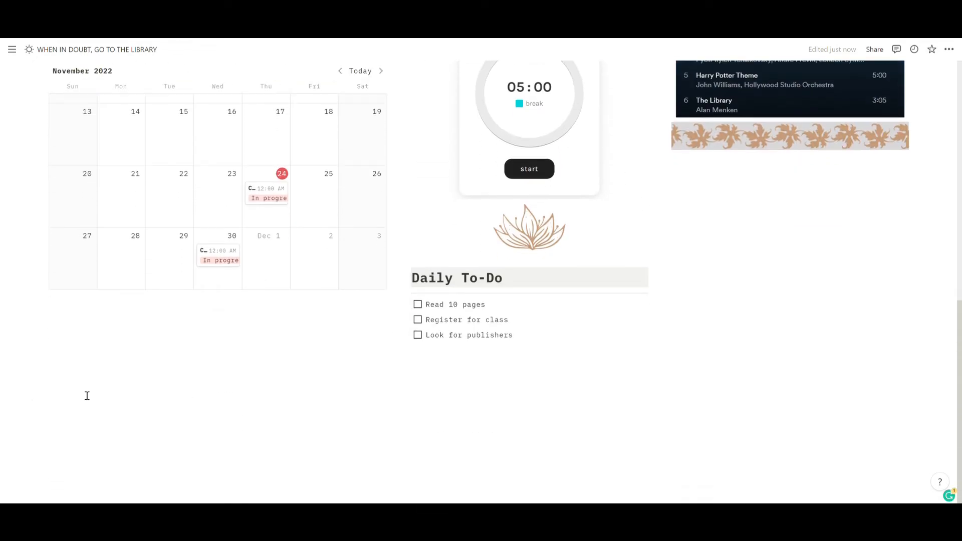
{"action": "left_click", "coordinate": [86, 395]}
{"action": "type", "text": "/divider"}
{"action": "left_click", "coordinate": [142, 347]}
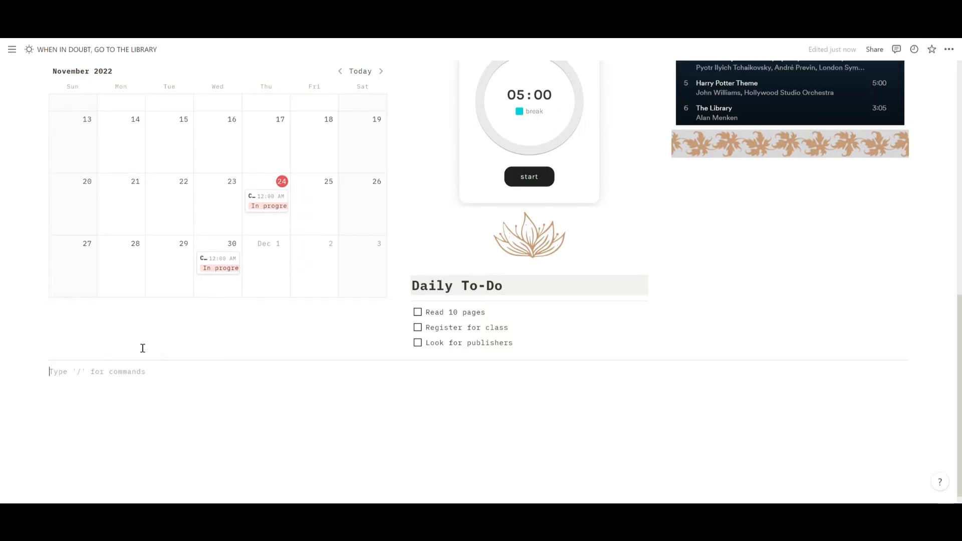
{"action": "type", "text": "/h1"}
{"action": "key", "text": "Return"}
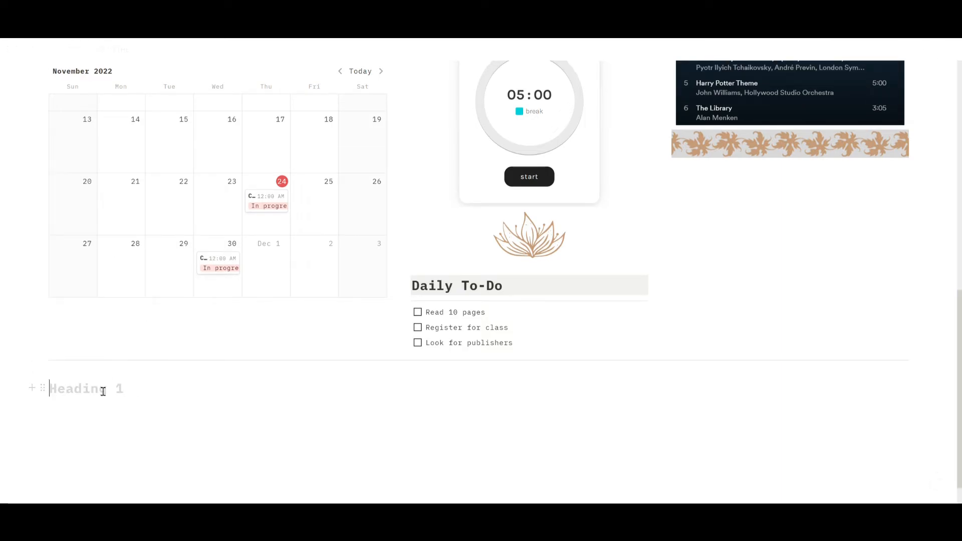
{"action": "type", "text": "My Perfect Week"}
- Give the My Perfect Week heading a gray background and place a divider beneath it
{"action": "left_click", "coordinate": [43, 389]}
{"action": "mouse_move", "coordinate": [75, 444]}
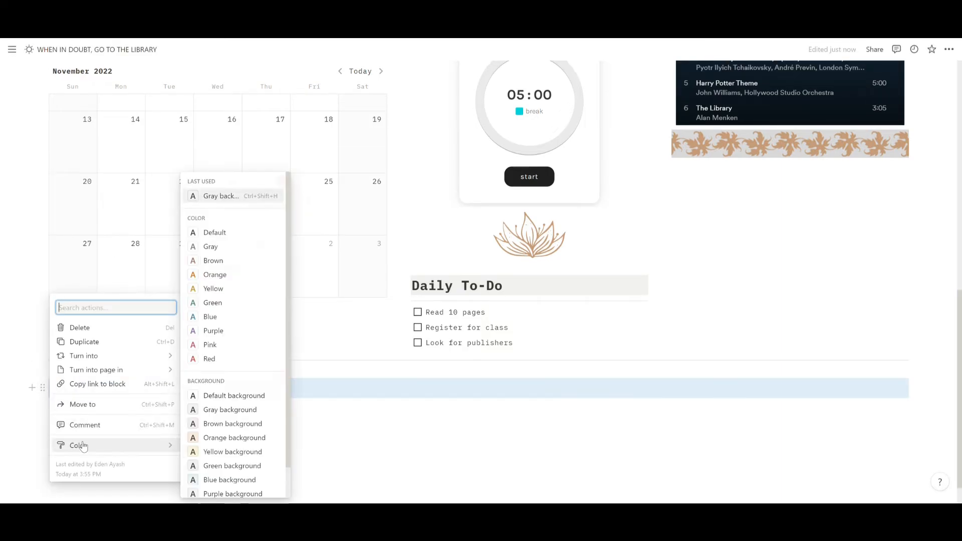
{"action": "left_click", "coordinate": [225, 409]}
{"action": "left_click", "coordinate": [62, 408]}
{"action": "type", "text": "/"}
{"action": "key", "text": "BackSpace"}
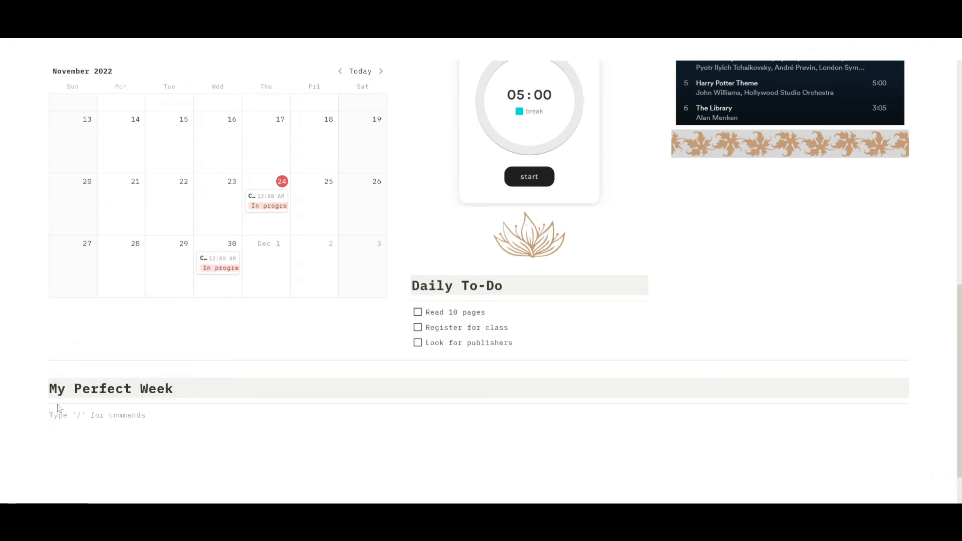
- Add the text lines "Personal", "School", "Household" and "Projects" under My Perfect Week
{"action": "type", "text": "Personal"}
{"action": "key", "text": "Return"}
{"action": "type", "text": "Household"}
{"action": "key", "text": "Return"}
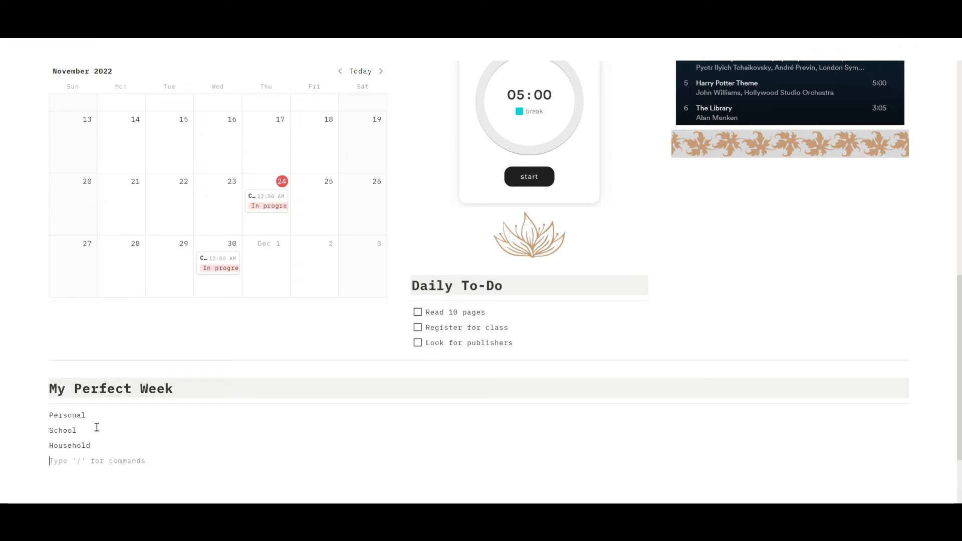
{"action": "type", "text": "Projects"}
- Color the line backgrounds brown for Personal, orange for School, yellow for Household and green for Projects
{"action": "left_click", "coordinate": [44, 417]}
{"action": "mouse_move", "coordinate": [44, 461]}
{"action": "left_click", "coordinate": [187, 424]}
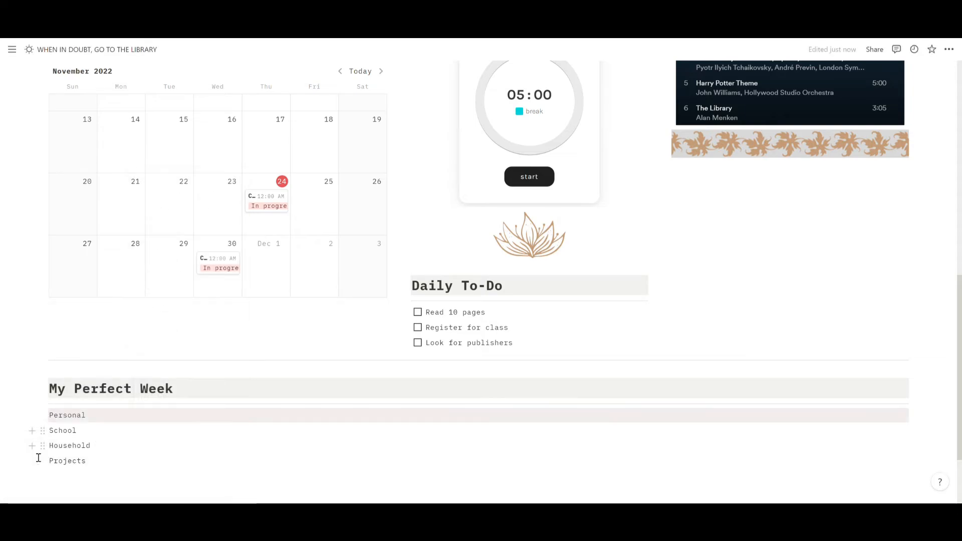
{"action": "left_click", "coordinate": [44, 431]}
{"action": "left_click", "coordinate": [187, 437]}
{"action": "left_click", "coordinate": [44, 447]}
{"action": "left_click", "coordinate": [187, 452]}
{"action": "left_click", "coordinate": [43, 462]}
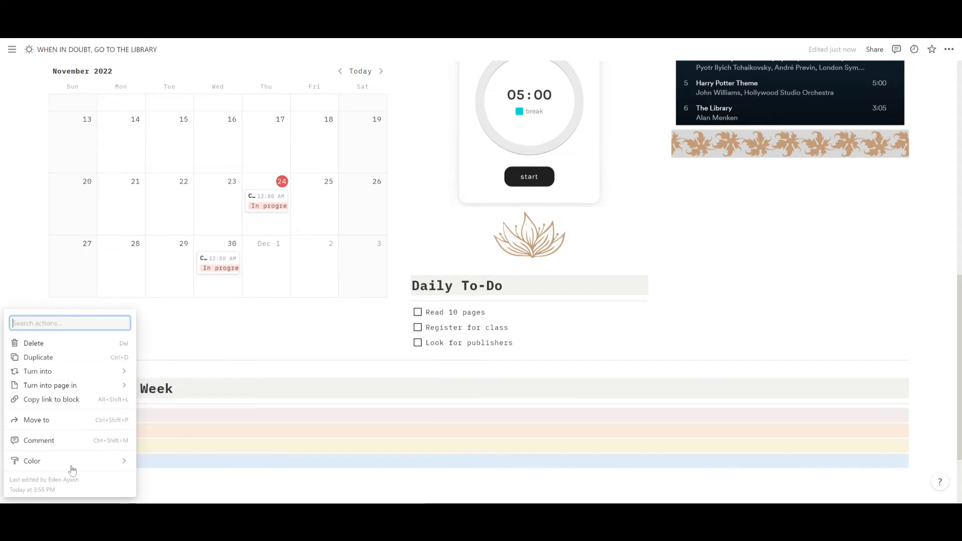
{"action": "left_click", "coordinate": [161, 465]}
- Arrange the Personal, School, Household and Projects lines side by side in four columns
{"action": "left_click_drag", "start_coordinate": [347, 432], "coordinate": [922, 425]}
{"action": "left_click_drag", "start_coordinate": [44, 440], "coordinate": [909, 430]}
{"action": "left_click_drag", "start_coordinate": [43, 444], "coordinate": [931, 426]}
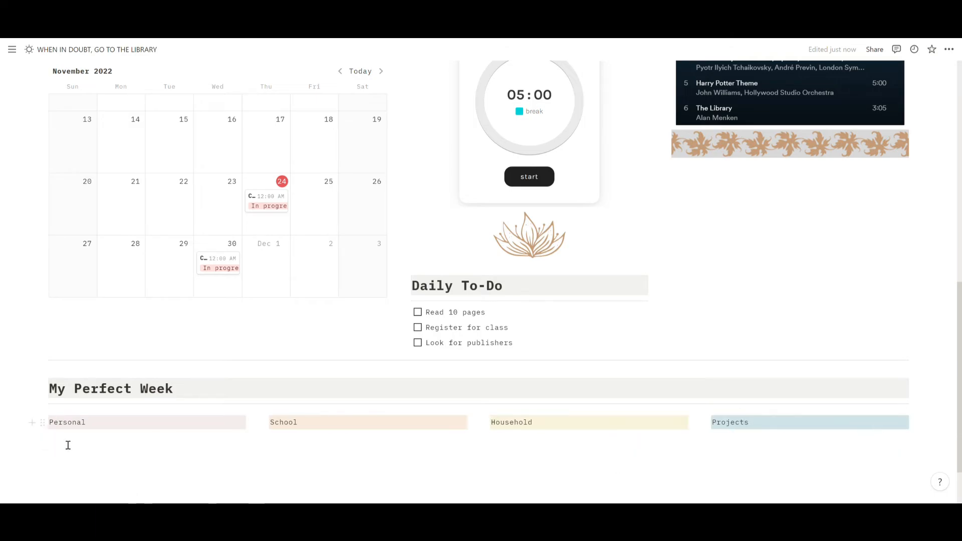
- Insert a divider beneath the Personal, School, Household and Projects row
{"action": "left_click", "coordinate": [67, 446]}
{"action": "type", "text": "/divider"}
{"action": "key", "text": "Return"}
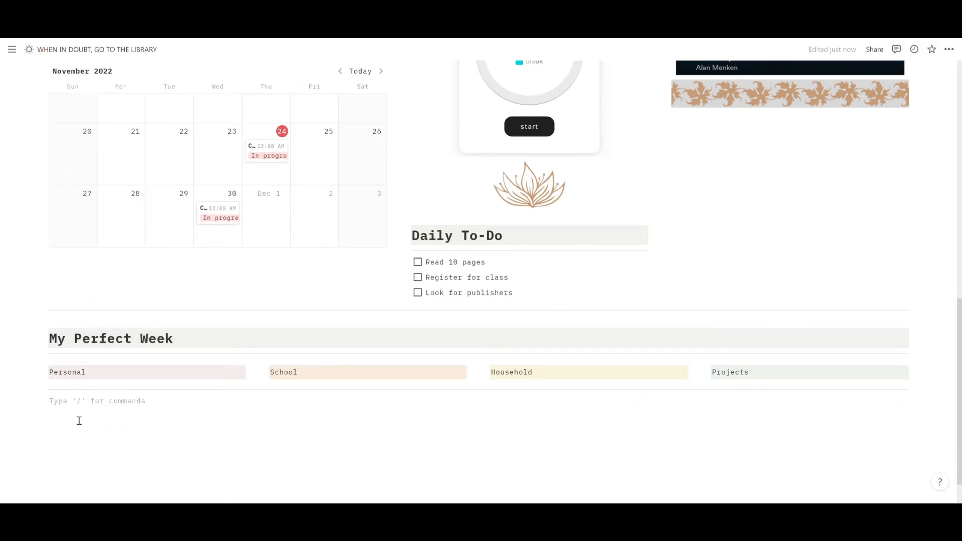
- Add Heading 3 lines "Sunday", "Monday" and "Tuesday" below the divider
{"action": "type", "text": "/heading3"}
{"action": "key", "text": "Return"}
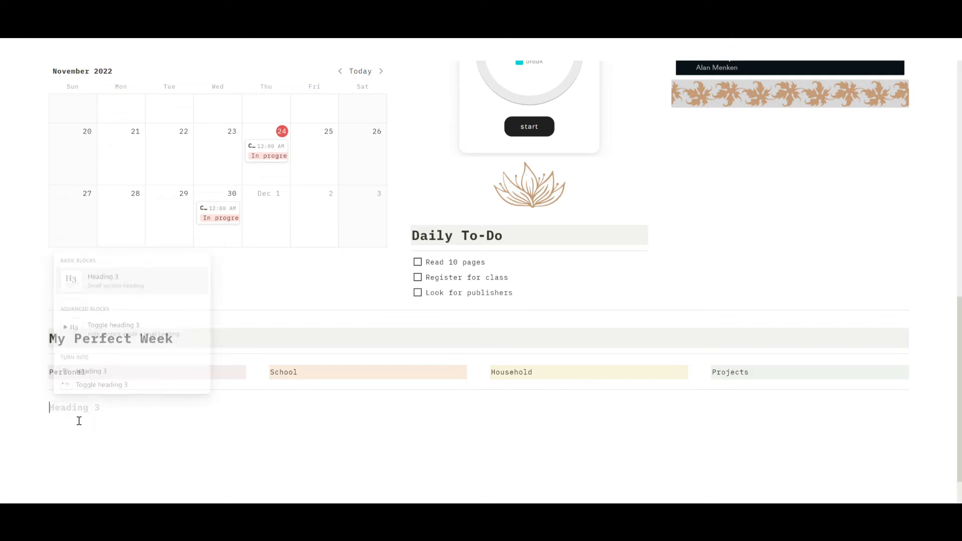
{"action": "type", "text": "Sunday"}
{"action": "key", "text": "Return"}
{"action": "type", "text": "/heading3"}
{"action": "key", "text": "Return"}
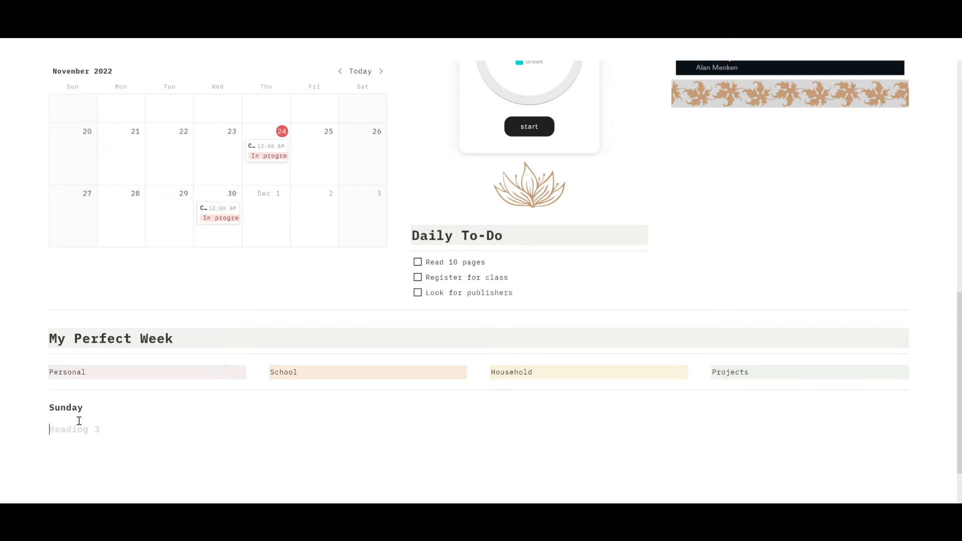
{"action": "type", "text": "Monday"}
{"action": "key", "text": "Return"}
{"action": "type", "text": "/heading3"}
{"action": "key", "text": "Return"}
{"action": "type", "text": "Tuesday"}
- Add Heading 3 lines "Wednesday", "Thursday" and "Friday/Saturday" under Tuesday
{"action": "key", "text": "Return"}
{"action": "type", "text": "/heading3"}
{"action": "key", "text": "Return"}
{"action": "type", "text": "Wednesday"}
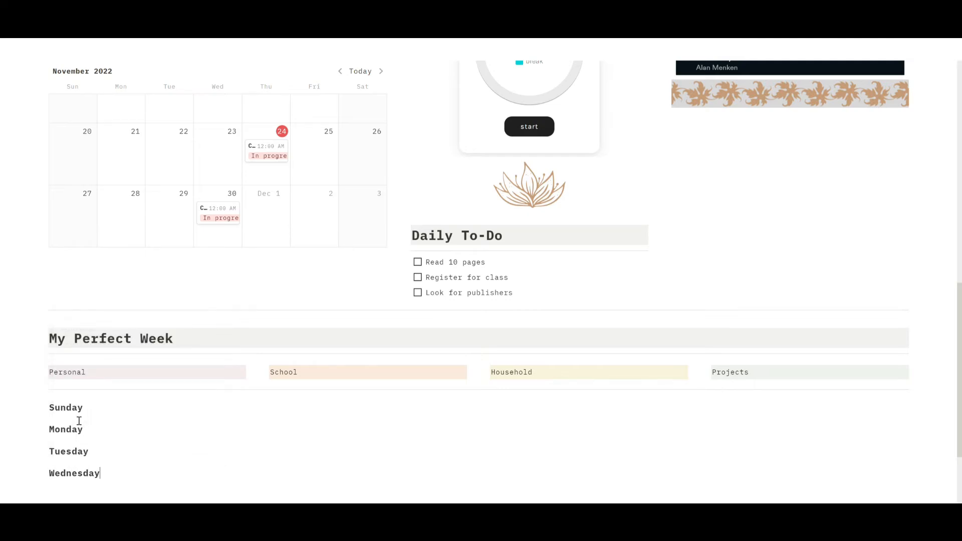
{"action": "key", "text": "Return"}
{"action": "type", "text": "/heading3"}
{"action": "key", "text": "Return"}
{"action": "type", "text": "Thursday"}
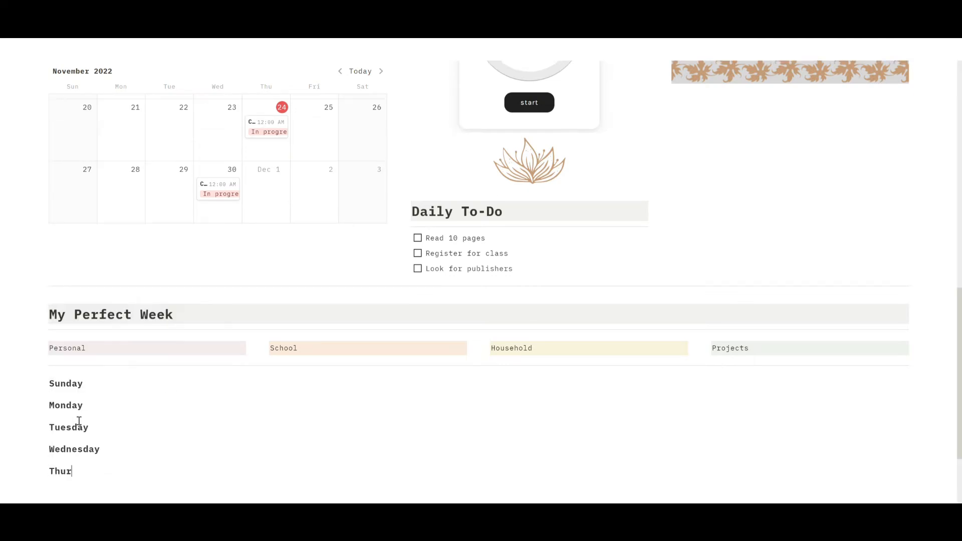
{"action": "key", "text": "Return"}
{"action": "type", "text": "/heading3"}
{"action": "key", "text": "Return"}
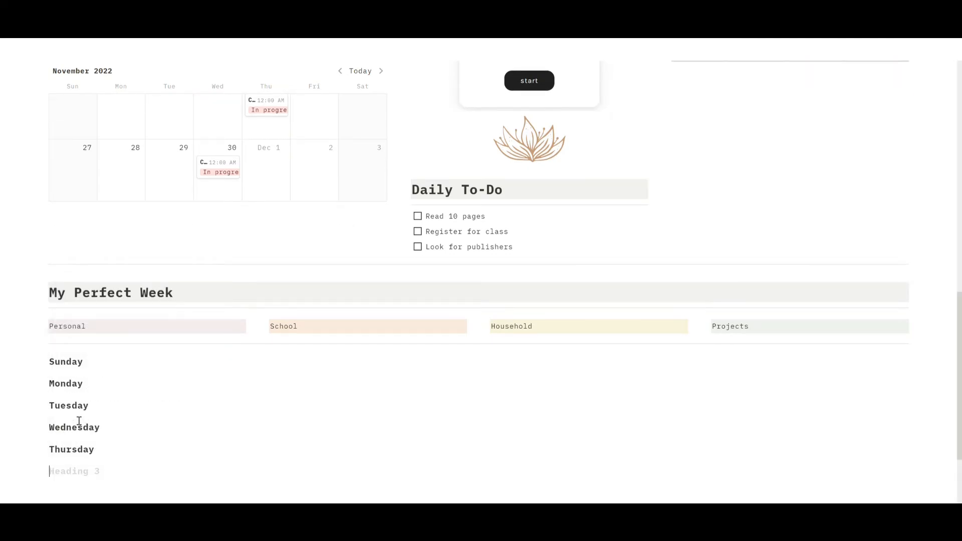
{"action": "type", "text": "Friday/Saturday"}
- Give all the day headings a gray background and arrange them side by side in six columns
{"action": "left_click", "coordinate": [49, 369], "text": "shift"}
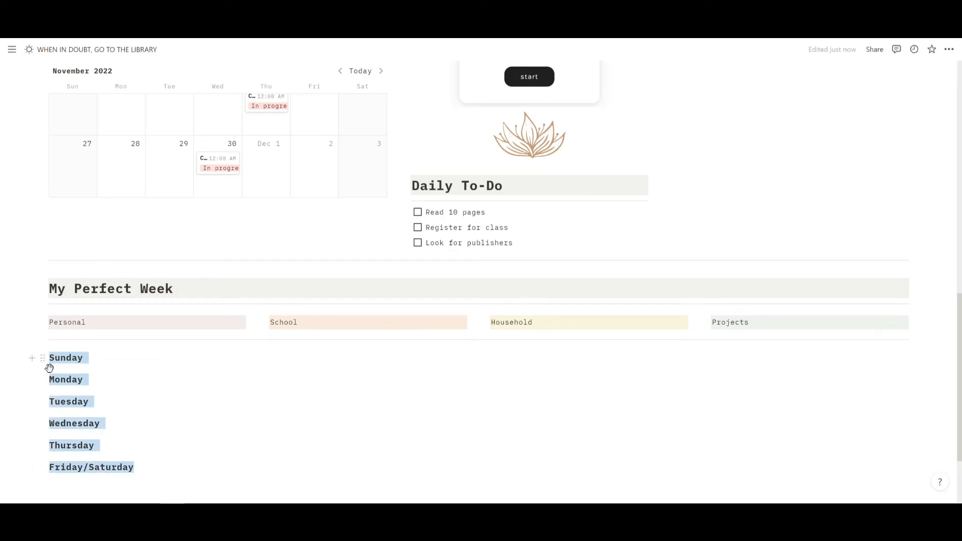
{"action": "left_click", "coordinate": [42, 357]}
{"action": "mouse_move", "coordinate": [78, 404]}
{"action": "left_click", "coordinate": [225, 411]}
{"action": "left_click", "coordinate": [300, 415]}
{"action": "left_click_drag", "start_coordinate": [42, 380], "coordinate": [914, 364]}
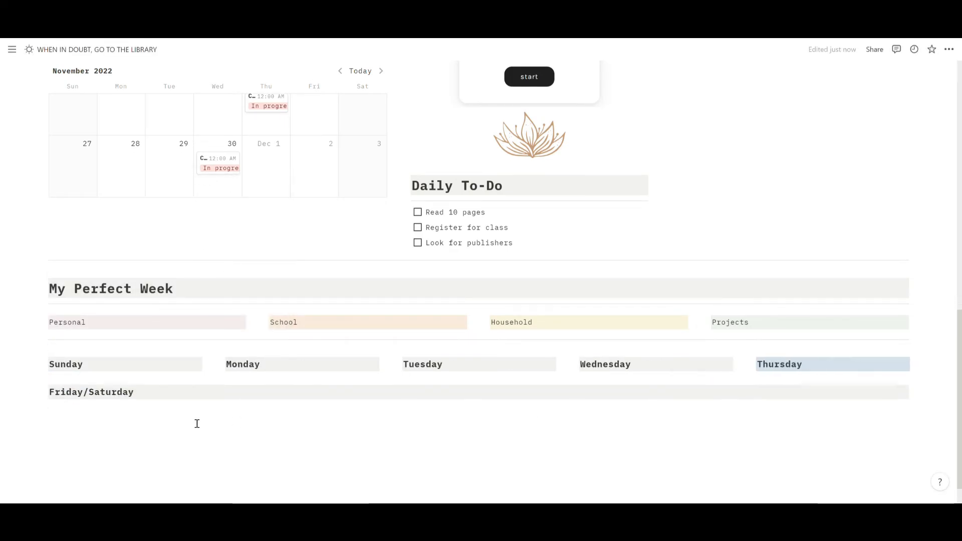
{"action": "left_click_drag", "start_coordinate": [42, 392], "coordinate": [915, 364]}
- Below the day headings, add the lines "04:30-06:30: morning routine", "06:30-08:30: projects", "08:30-09:00: bf break" and "09:00-13:00: writing sample research"
{"action": "left_click", "coordinate": [89, 389]}
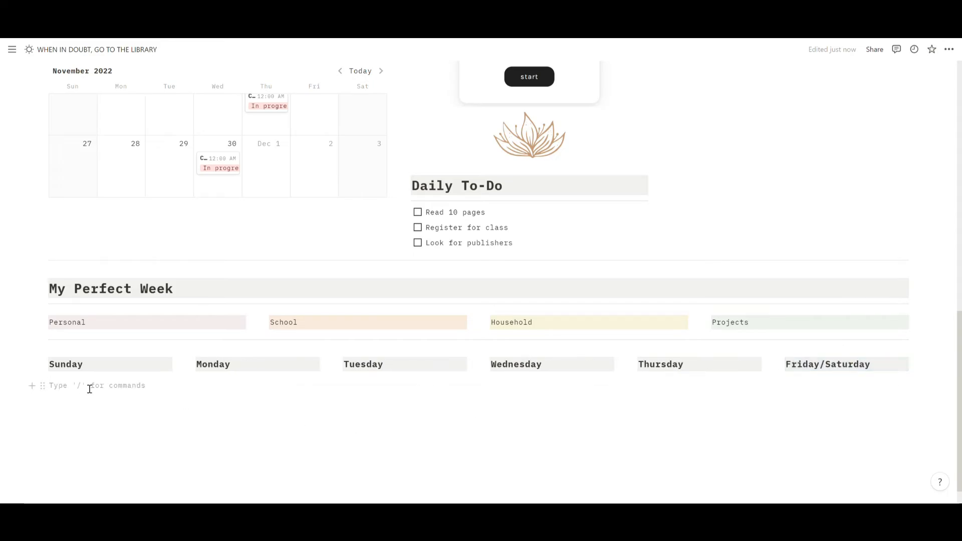
{"action": "type", "text": "04:30-06:30"}
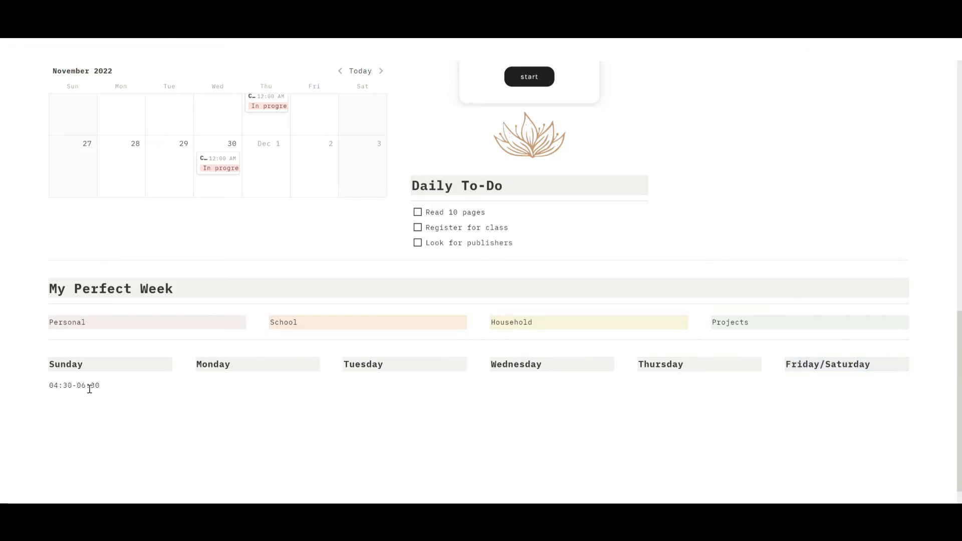
{"action": "type", "text": ": morning routine"}
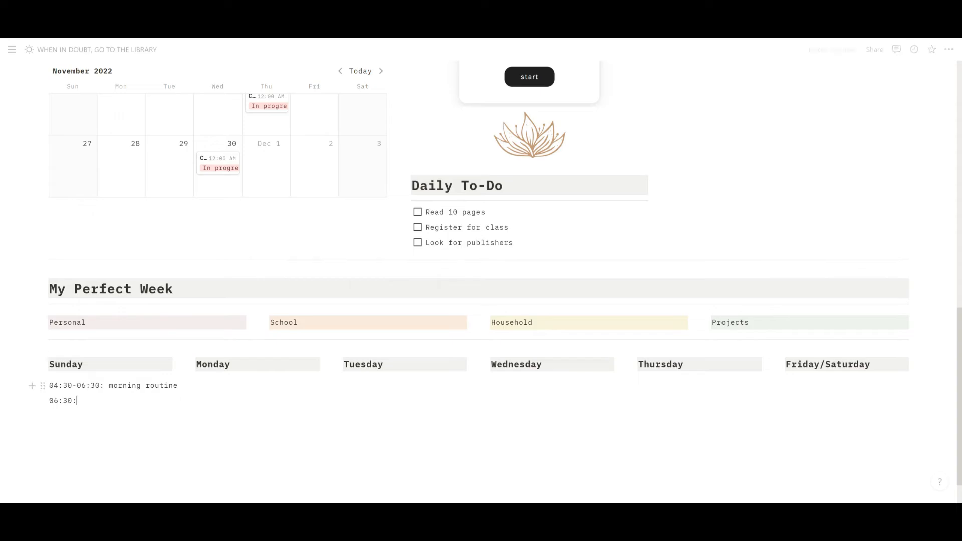
{"action": "type", "text": " 06:30-08:30: projects 08:30-09:00: "}
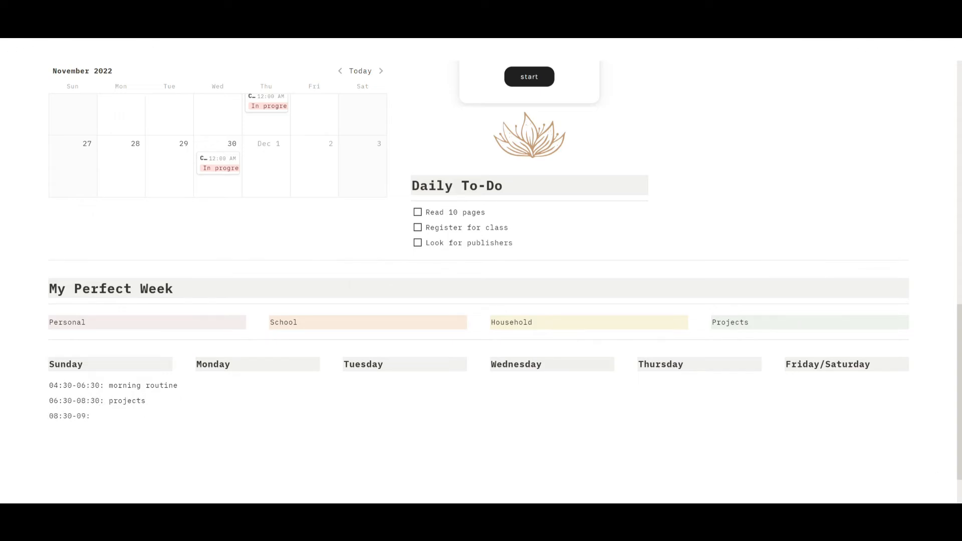
{"action": "type", "text": "bf break"}
{"action": "key", "text": "Return"}
{"action": "type", "text": "09:00-13:00: writing sample research"}
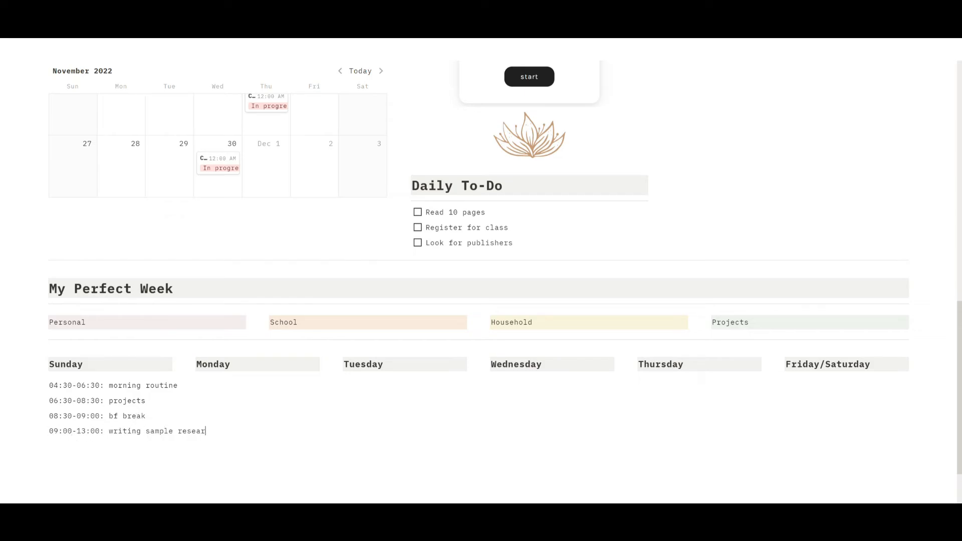
- Continue the schedule with "13:00-15-00: workout + lunch", "15:00-18:00: writing sample research", "18:00-19:00: clean-power hour" and "19:00+: night routine"
{"action": "key", "text": "Return"}
{"action": "type", "text": "13:00-15-00: workout + lunch"}
{"action": "key", "text": "Return"}
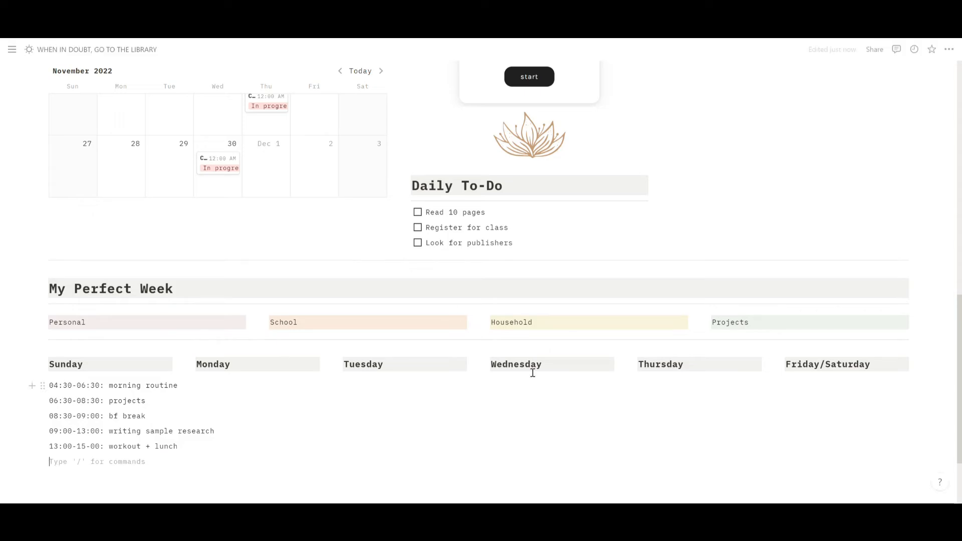
{"action": "type", "text": "15:00-18:00: writing sample research"}
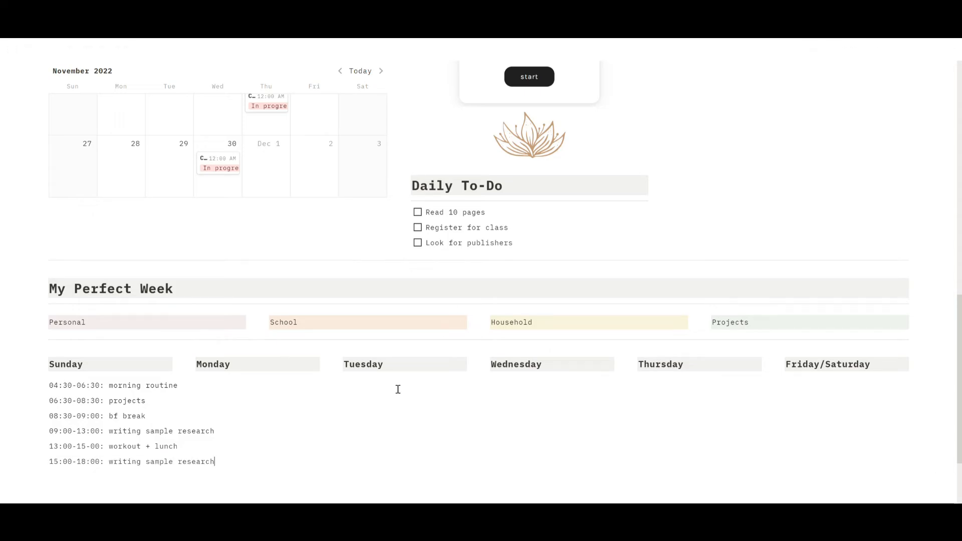
{"action": "key", "text": "Return"}
{"action": "type", "text": "18"}
{"action": "type", "text": "19:00"}
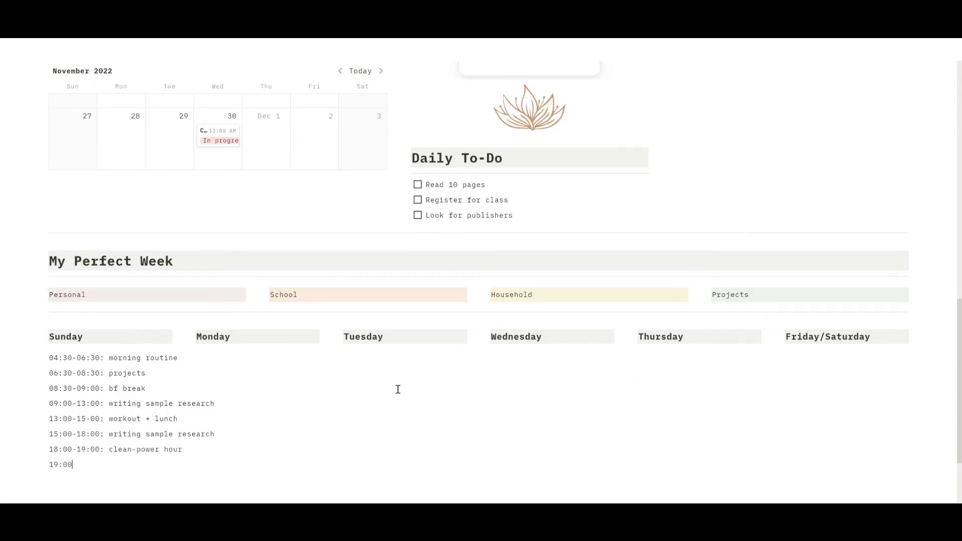
- Apply a brown background to the morning routine, bf break and workout + lunch lines
{"action": "left_click", "coordinate": [42, 358]}
{"action": "mouse_move", "coordinate": [82, 414]}
{"action": "left_click", "coordinate": [235, 425]}
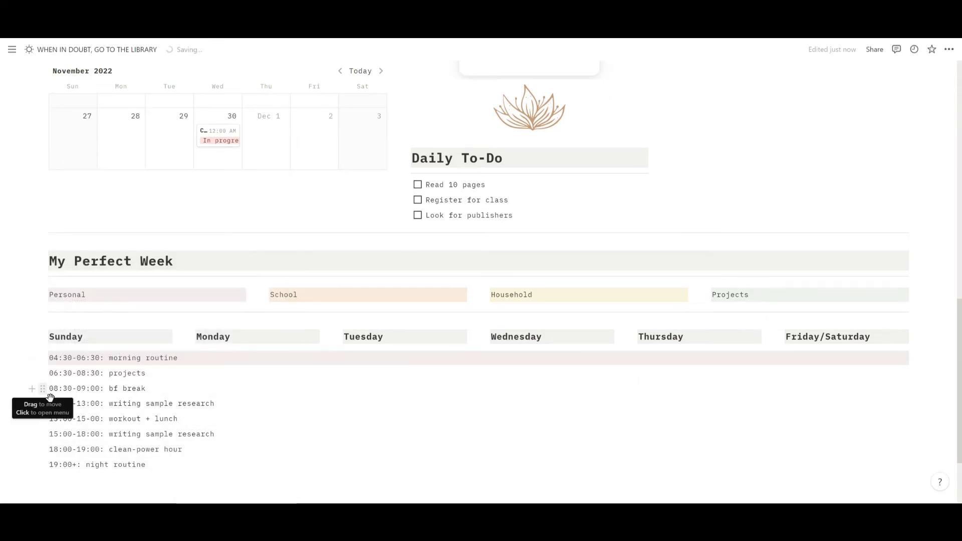
{"action": "left_click", "coordinate": [42, 389]}
{"action": "mouse_move", "coordinate": [81, 447]}
{"action": "left_click", "coordinate": [234, 425]}
{"action": "left_click", "coordinate": [42, 419]}
{"action": "left_click", "coordinate": [215, 423]}
- Color the clean-power hour background yellow, night routine brown, both writing sample research lines orange and projects green
{"action": "left_click", "coordinate": [42, 451]}
{"action": "left_click", "coordinate": [215, 452]}
{"action": "left_click", "coordinate": [42, 465]}
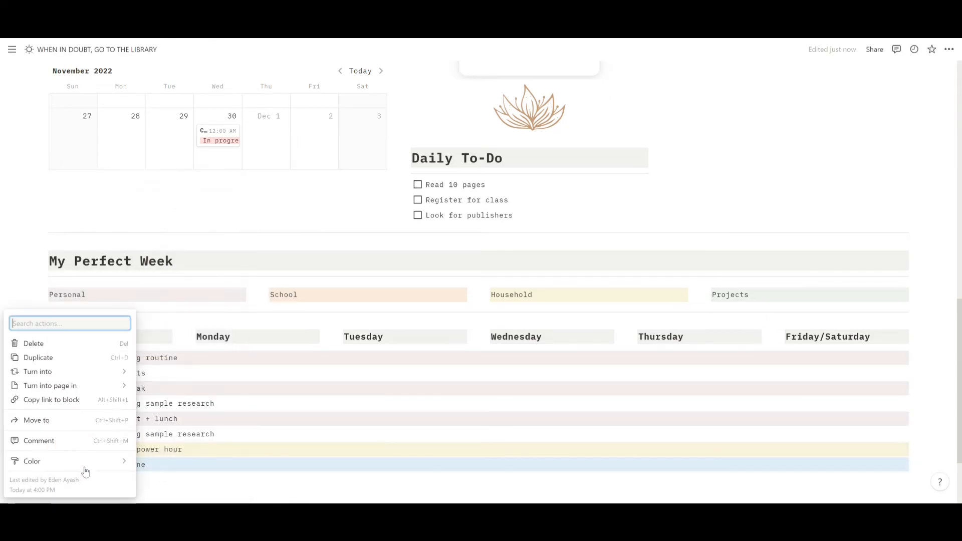
{"action": "left_click", "coordinate": [215, 424]}
{"action": "left_click", "coordinate": [43, 434]}
{"action": "left_click", "coordinate": [215, 438]}
{"action": "left_click", "coordinate": [42, 403]}
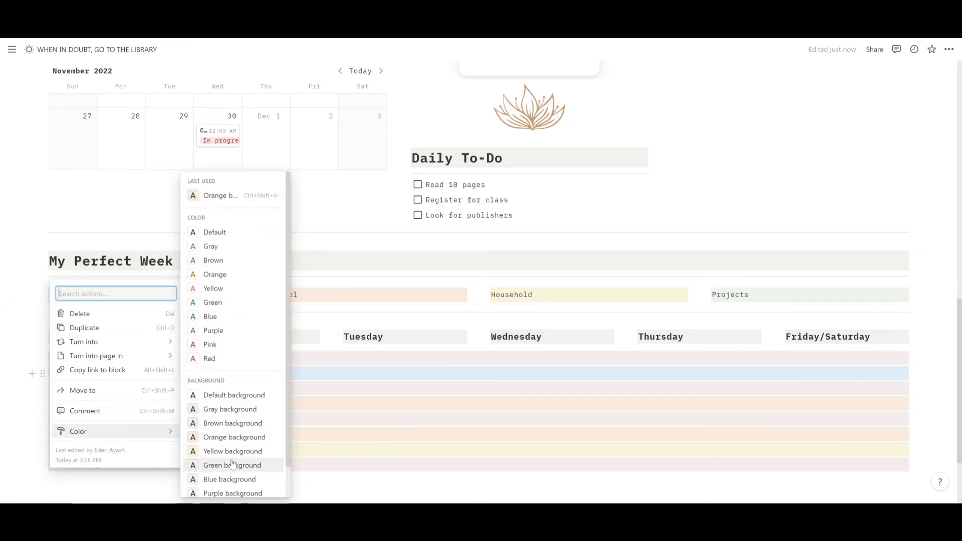
{"action": "left_click", "coordinate": [216, 438]}
- Move all the colored schedule lines into the Sunday column, keeping them in time order
{"action": "left_click_drag", "start_coordinate": [48, 365], "coordinate": [49, 404]}
{"action": "scroll", "coordinate": [47, 434], "scroll_direction": "down", "scroll_amount": 1}
{"action": "left_click_drag", "start_coordinate": [51, 444], "coordinate": [49, 430]}
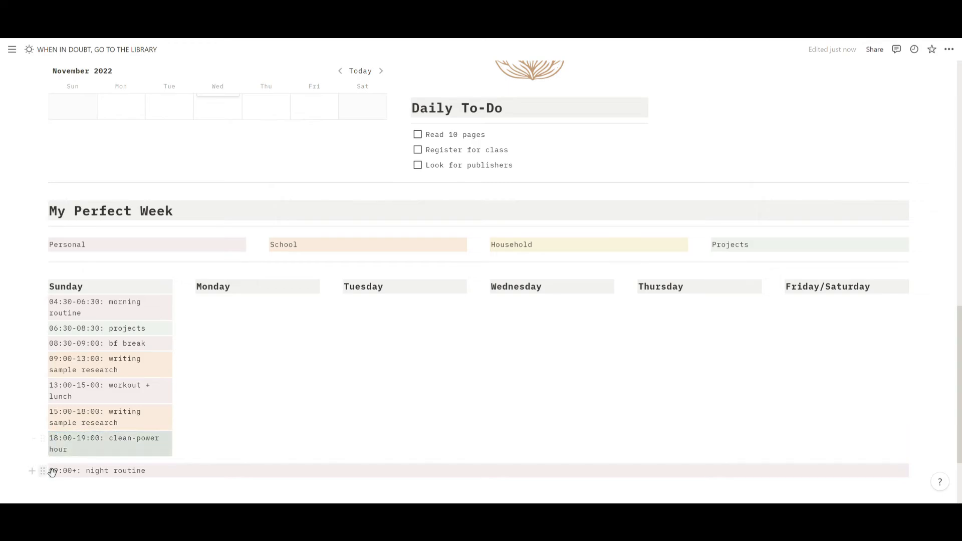
{"action": "left_click_drag", "start_coordinate": [52, 470], "coordinate": [54, 310]}
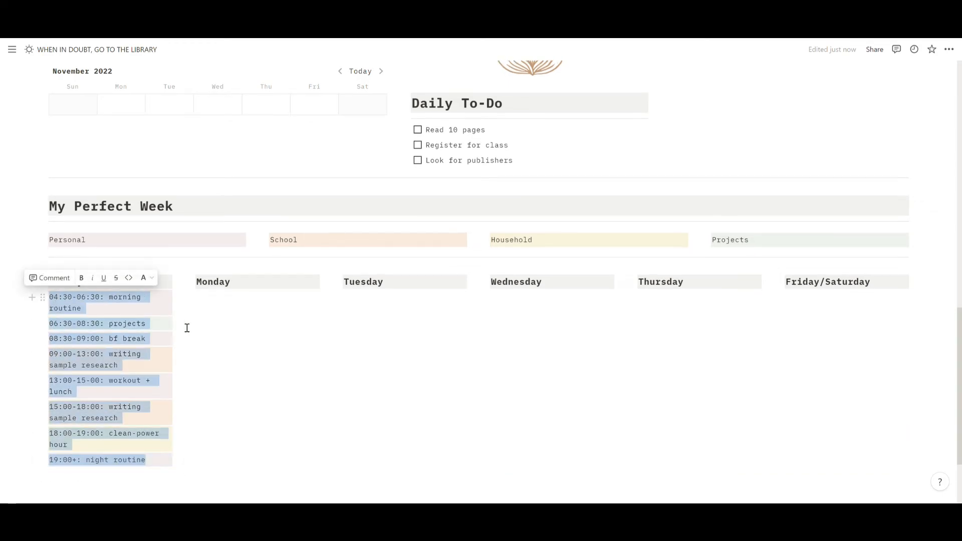
- Copy the complete Sunday schedule into the Monday and Tuesday columns
{"action": "key", "text": "ctrl+c"}
{"action": "left_click", "coordinate": [209, 298]}
{"action": "key", "text": "ctrl+v"}
{"action": "left_click", "coordinate": [348, 299]}
{"action": "key", "text": "ctrl+v"}
- Apply a brown background to the morning routine lines under Monday and Tuesday
{"action": "left_click", "coordinate": [337, 297]}
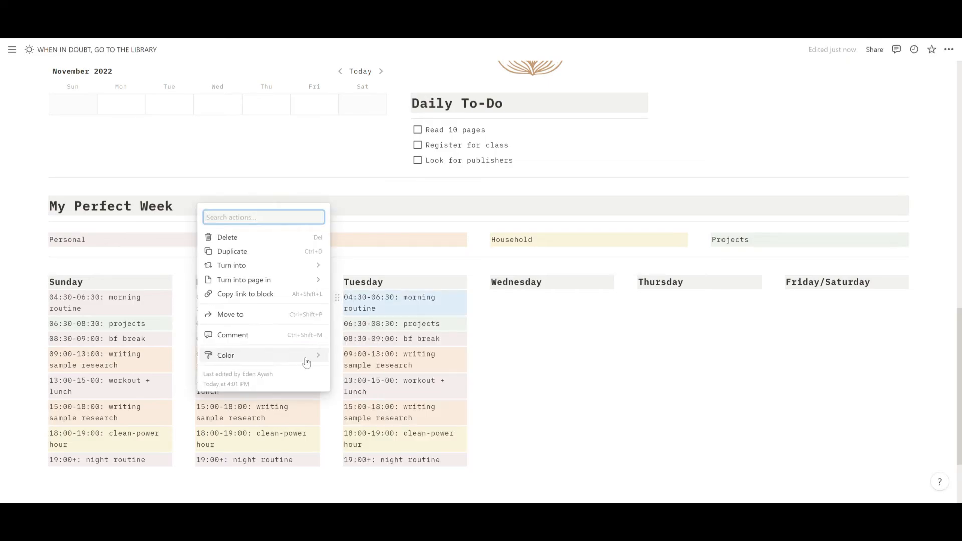
{"action": "left_click", "coordinate": [189, 297]}
{"action": "left_click", "coordinate": [216, 195]}
- Copy the complete Tuesday schedule into the Wednesday and Thursday columns
{"action": "left_click_drag", "start_coordinate": [441, 460], "coordinate": [353, 309]}
{"action": "key", "text": "ctrl+c"}
{"action": "left_click", "coordinate": [500, 300]}
{"action": "key", "text": "ctrl+v"}
{"action": "key", "text": "ctrl+v"}
- Apply a brown background to the morning routine lines under Wednesday and Thursday
{"action": "left_click", "coordinate": [484, 297]}
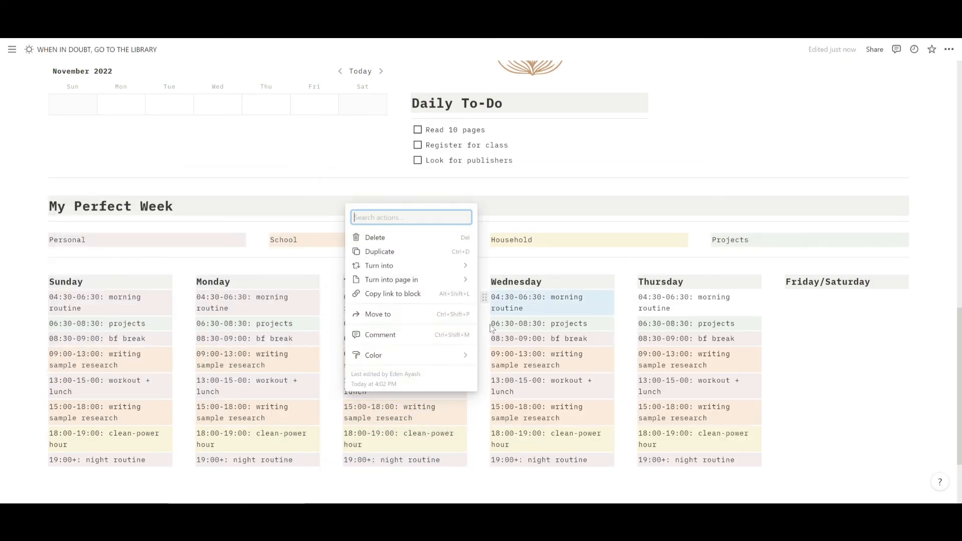
{"action": "mouse_move", "coordinate": [443, 355]}
{"action": "left_click", "coordinate": [512, 195]}
{"action": "left_click", "coordinate": [632, 297]}
{"action": "mouse_move", "coordinate": [590, 359]}
{"action": "left_click", "coordinate": [660, 195]}
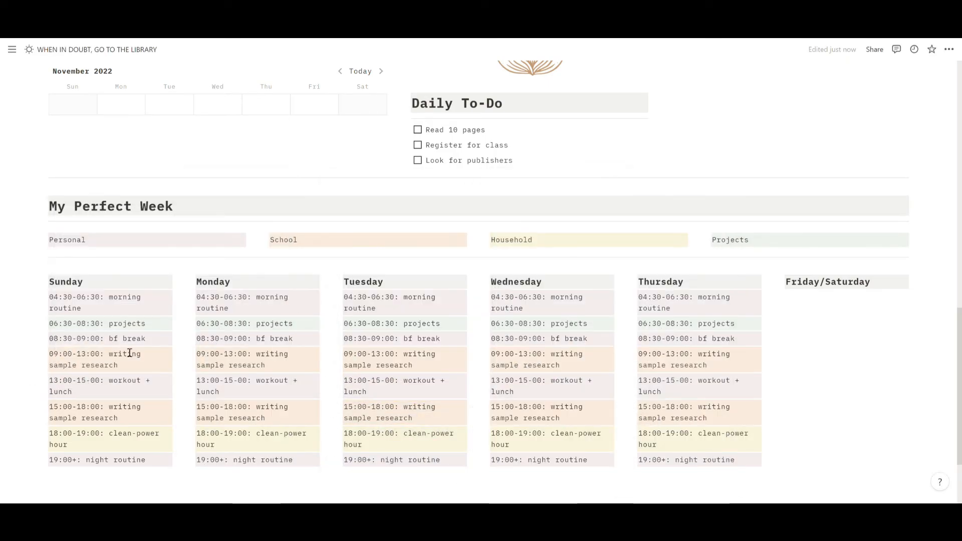
- Under Friday/Saturday, add the text "prepare for the week" with the to-do items "edit weekly schedule" and "meal-prep"
{"action": "left_click", "coordinate": [807, 303]}
{"action": "type", "text": "p"}
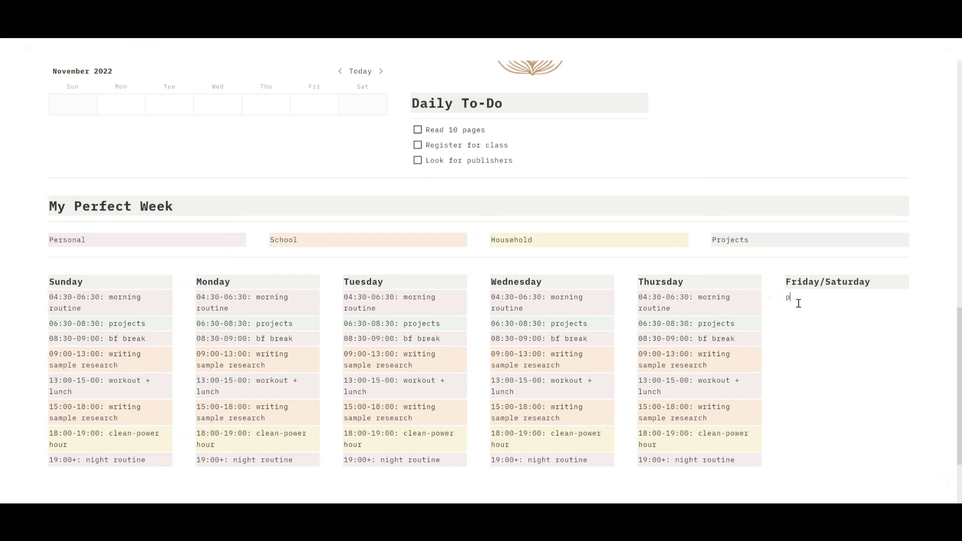
{"action": "type", "text": "repare for the week"}
{"action": "key", "text": "Return"}
{"action": "type", "text": "/to"}
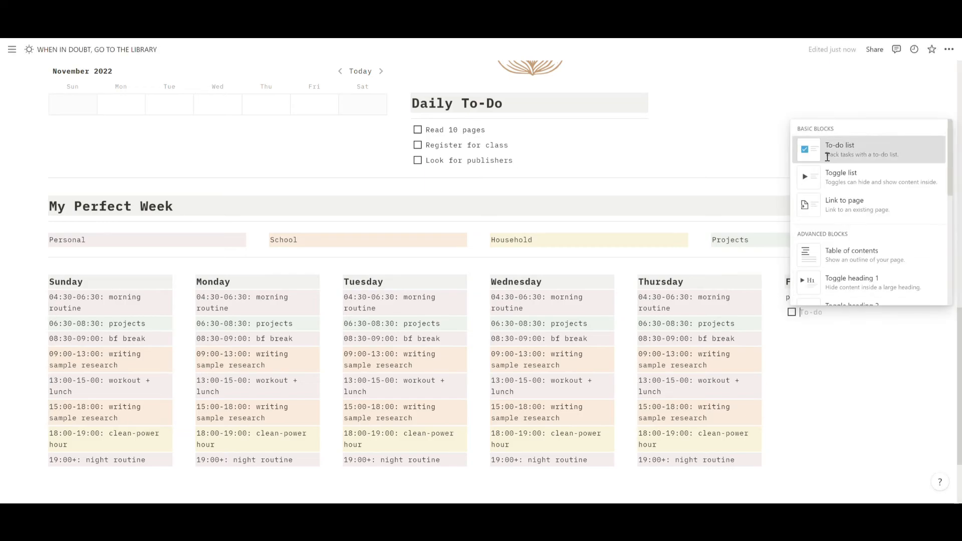
{"action": "left_click", "coordinate": [825, 151]}
{"action": "type", "text": "edit weekly schedule"}
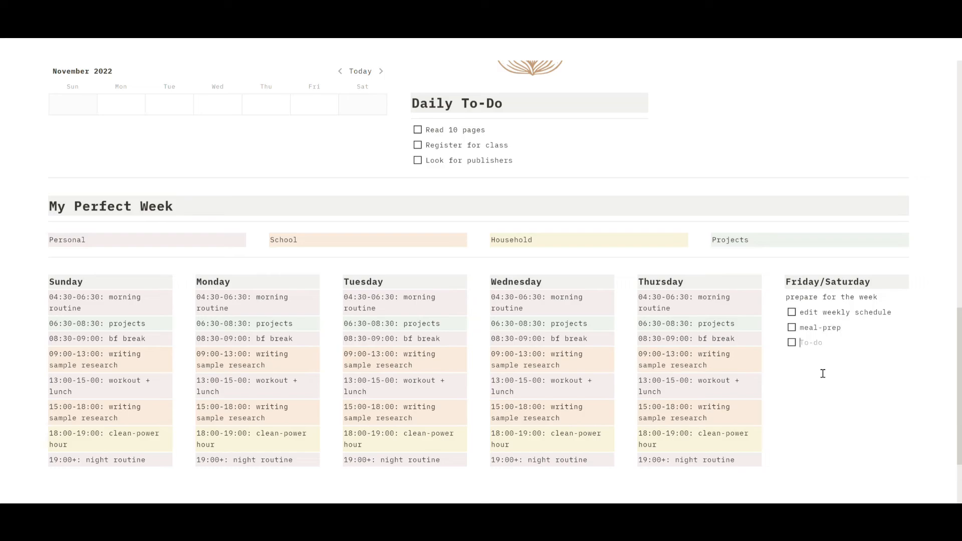
{"action": "left_click", "coordinate": [807, 369]}
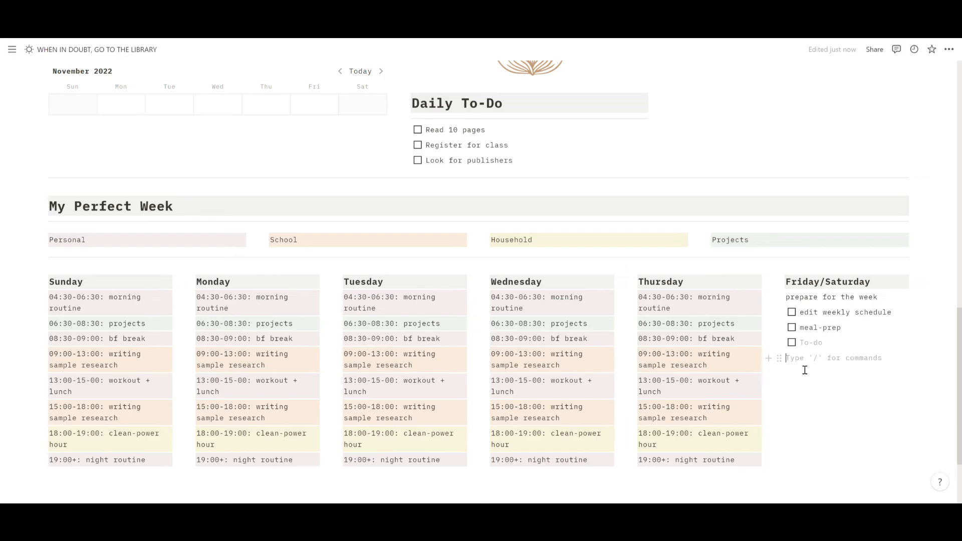
- Turn all the schedule lines in the Sunday column into to-do list items
{"action": "left_click_drag", "start_coordinate": [161, 466], "coordinate": [57, 301]}
{"action": "left_click", "coordinate": [44, 298]}
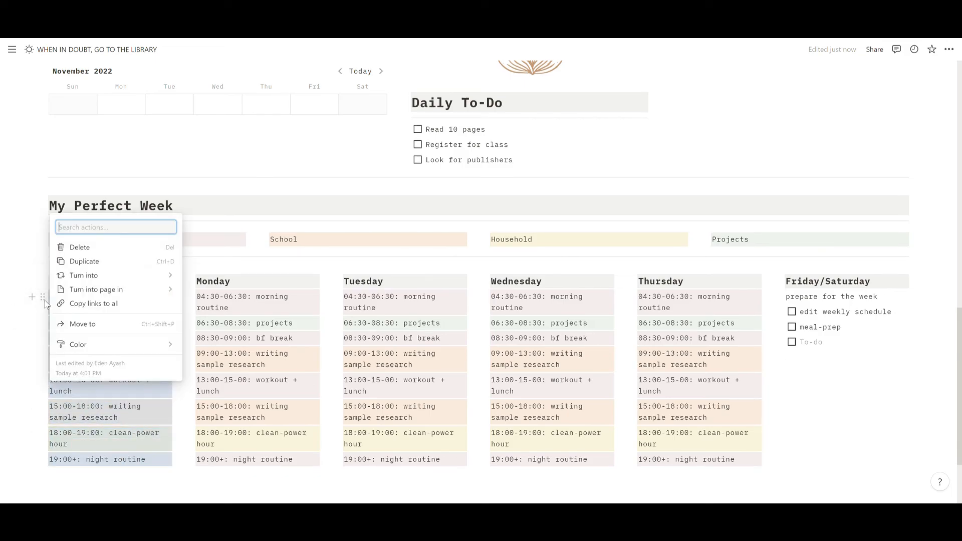
{"action": "mouse_move", "coordinate": [121, 275]}
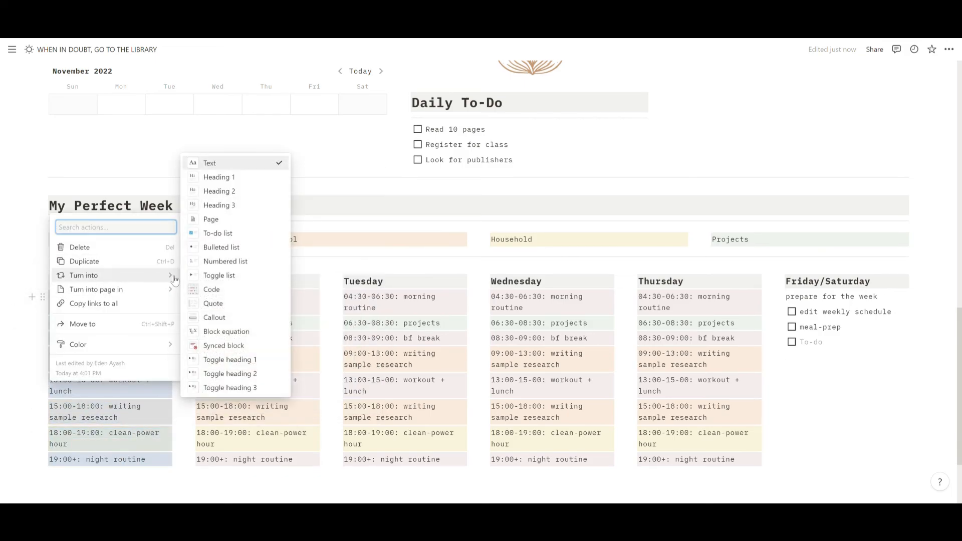
{"action": "left_click", "coordinate": [219, 231]}
- Add a quote block below the weekly columns reading "EVERY DAY IS A CHANCE TO BE BETTER"
{"action": "scroll", "coordinate": [794, 401], "scroll_direction": "down", "scroll_amount": 2}
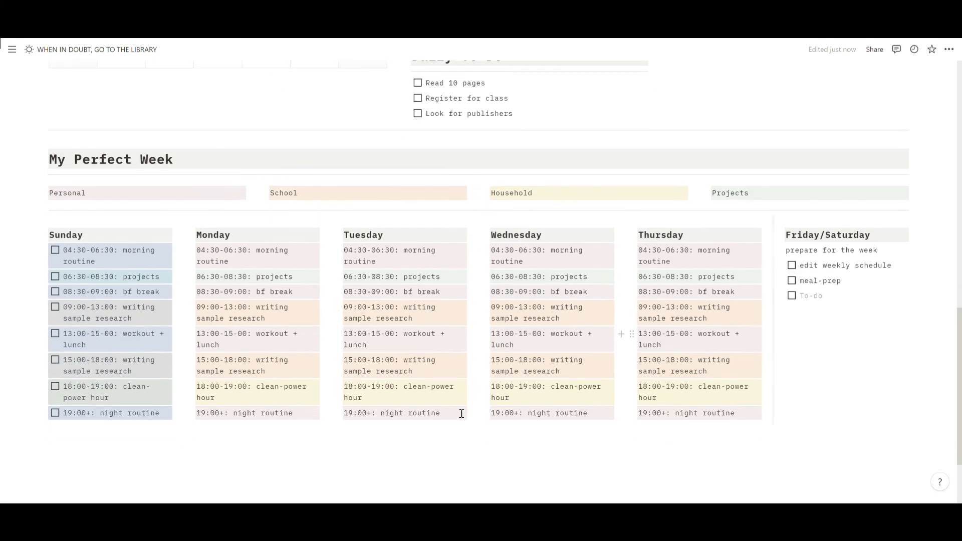
{"action": "left_click", "coordinate": [220, 403]}
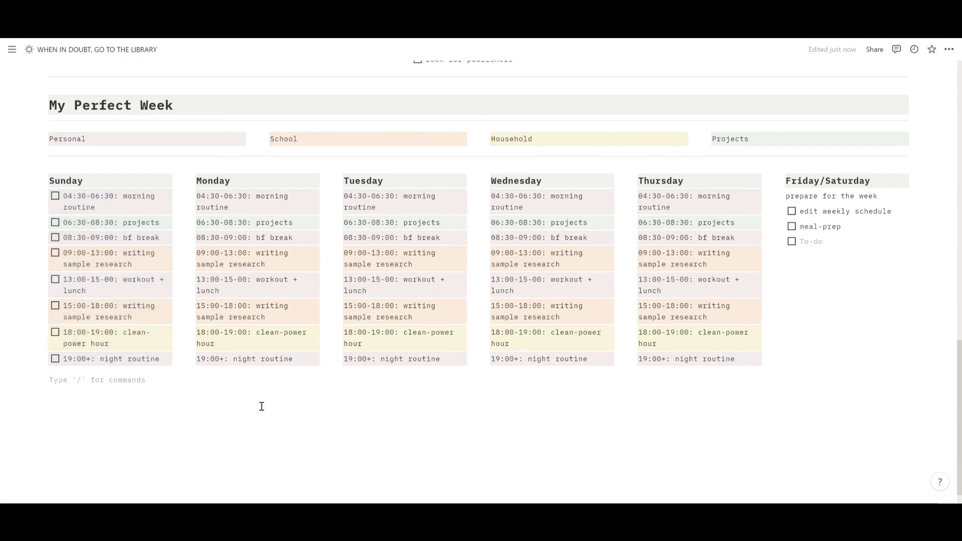
{"action": "type", "text": "/quo"}
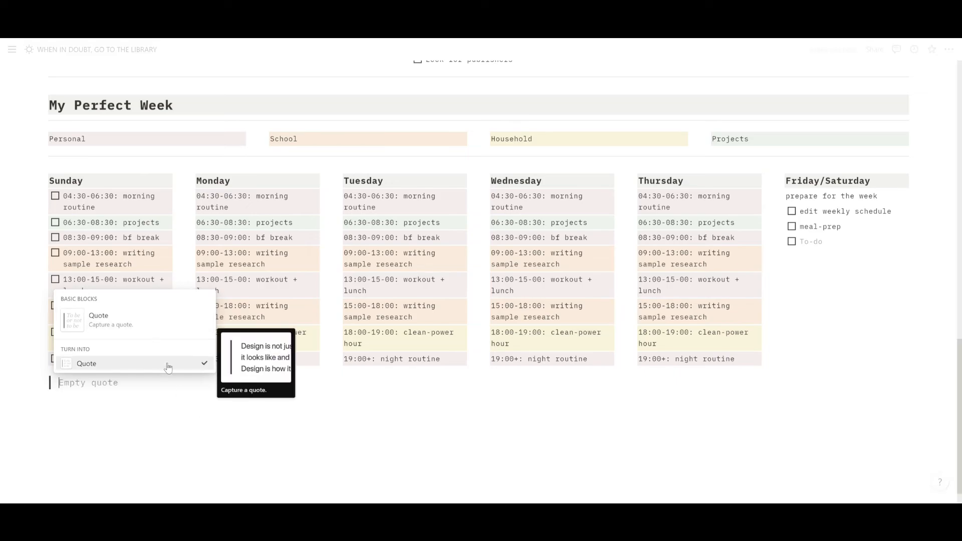
{"action": "left_click", "coordinate": [168, 366]}
{"action": "type", "text": "EVERY DAY IS A CHANCE TO"}
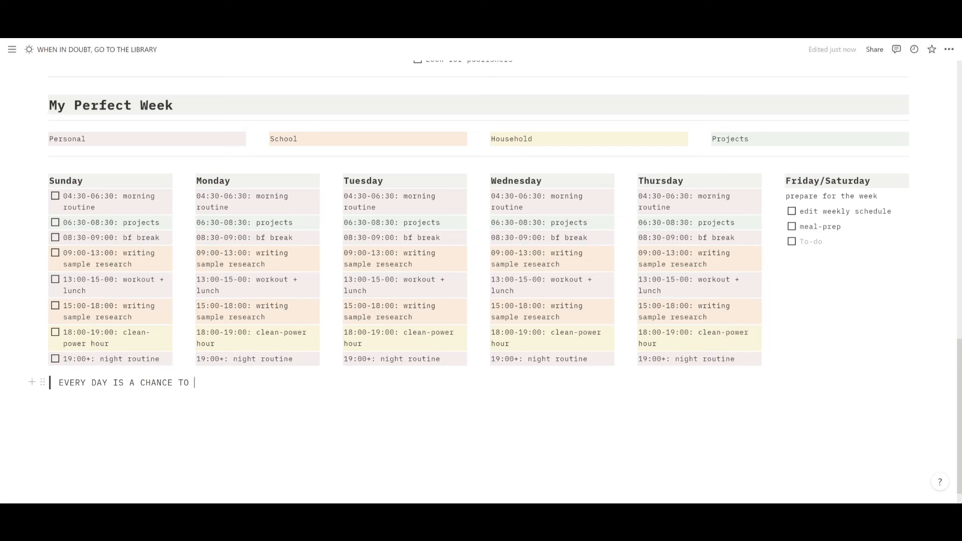
{"action": "type", "text": " BE BETTER"}
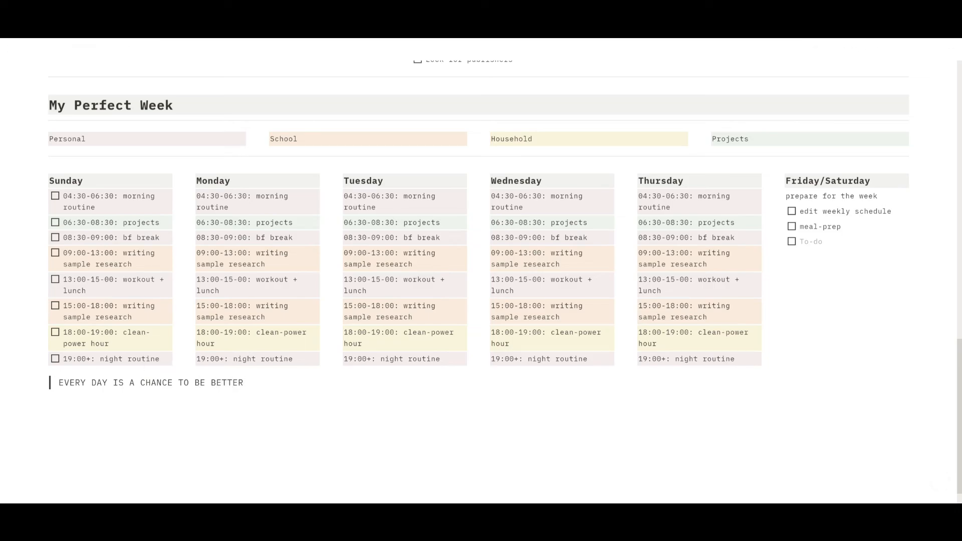
- Apply a gray background to the quote block below the weekly columns
{"action": "left_click", "coordinate": [43, 383]}
{"action": "mouse_move", "coordinate": [101, 429]}
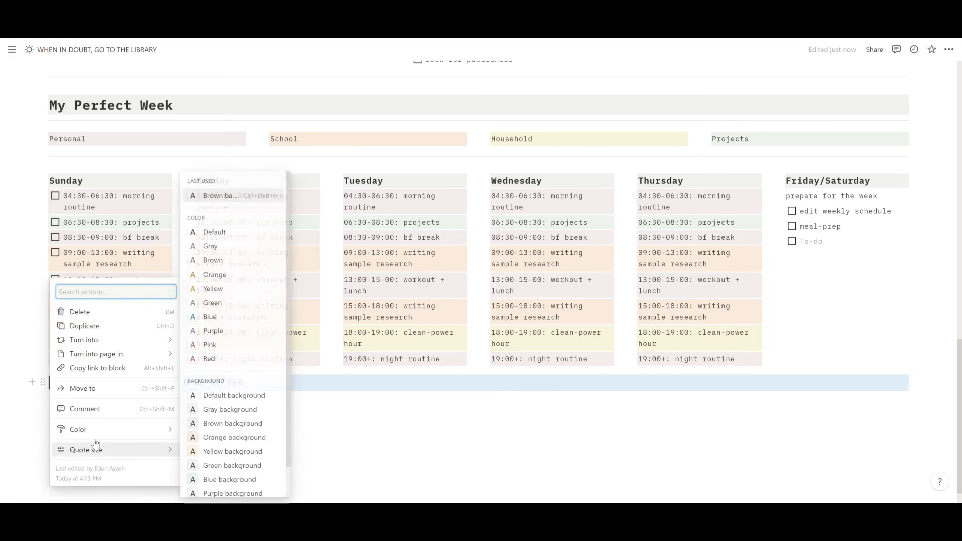
{"action": "left_click", "coordinate": [204, 427]}
- Insert an uploaded image of a heart garland below the closing quote
{"action": "left_click", "coordinate": [390, 403]}
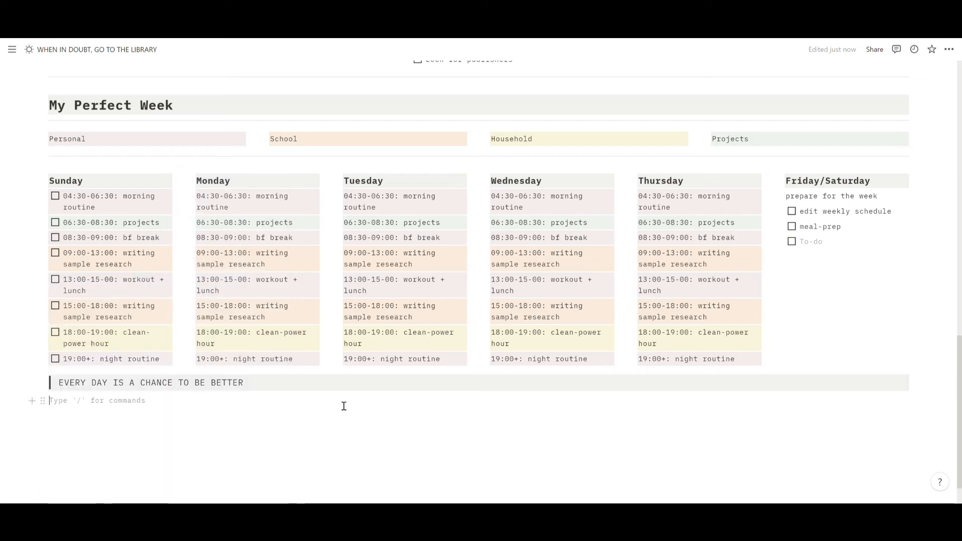
{"action": "type", "text": "/image"}
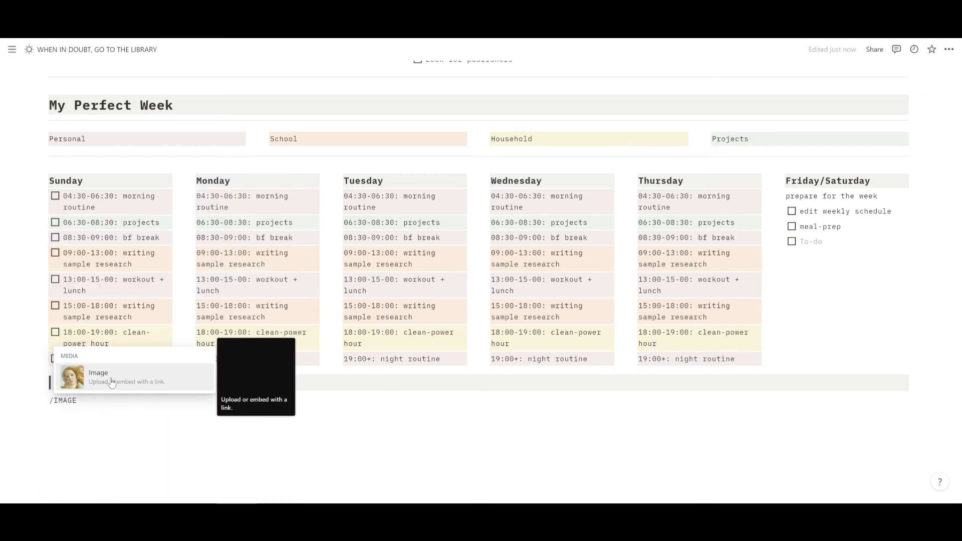
{"action": "left_click", "coordinate": [109, 382]}
{"action": "left_click", "coordinate": [474, 459]}
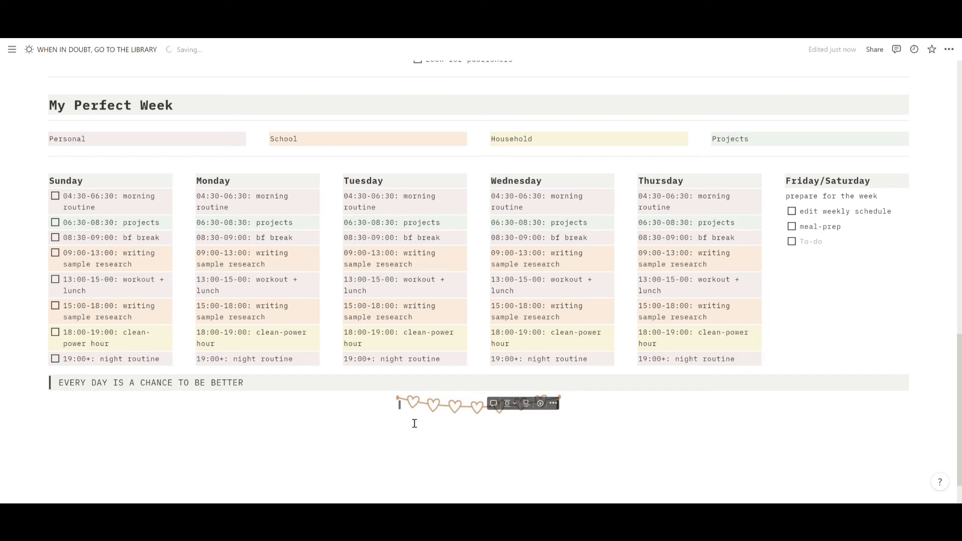
- Insert an uploaded image of two line-drawn flowers below the to-do items in the Friday/Saturday column
{"action": "left_click", "coordinate": [801, 273]}
{"action": "type", "text": "/image"}
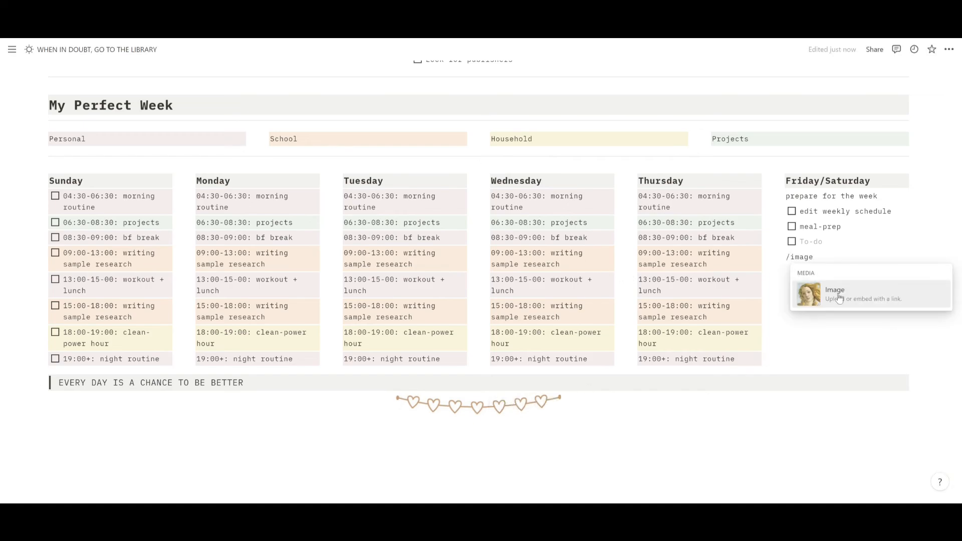
{"action": "key", "text": "Return"}
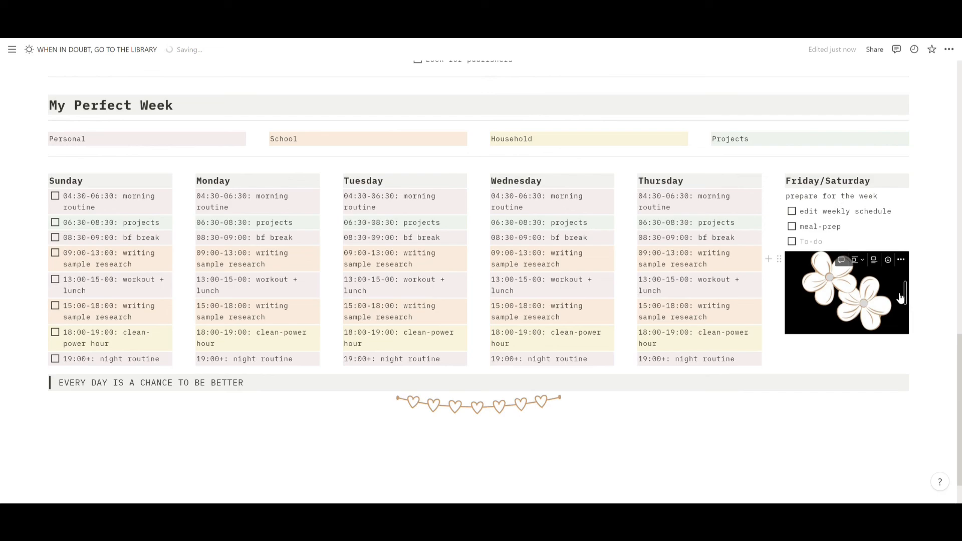
- Shrink the flower image in the Friday/Saturday column and align it to the center
{"action": "left_click_drag", "start_coordinate": [910, 314], "coordinate": [883, 305]}
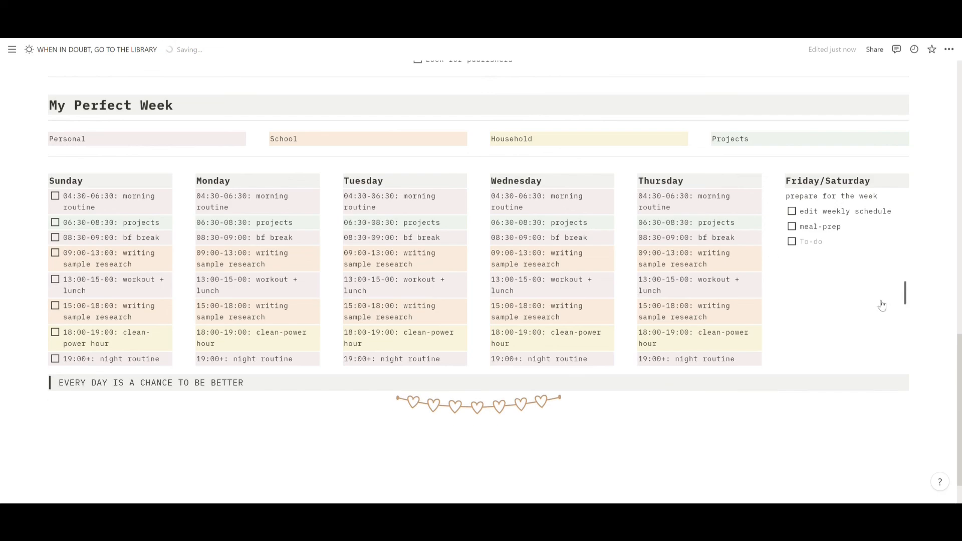
{"action": "left_click", "coordinate": [873, 258]}
{"action": "mouse_move", "coordinate": [855, 456]}
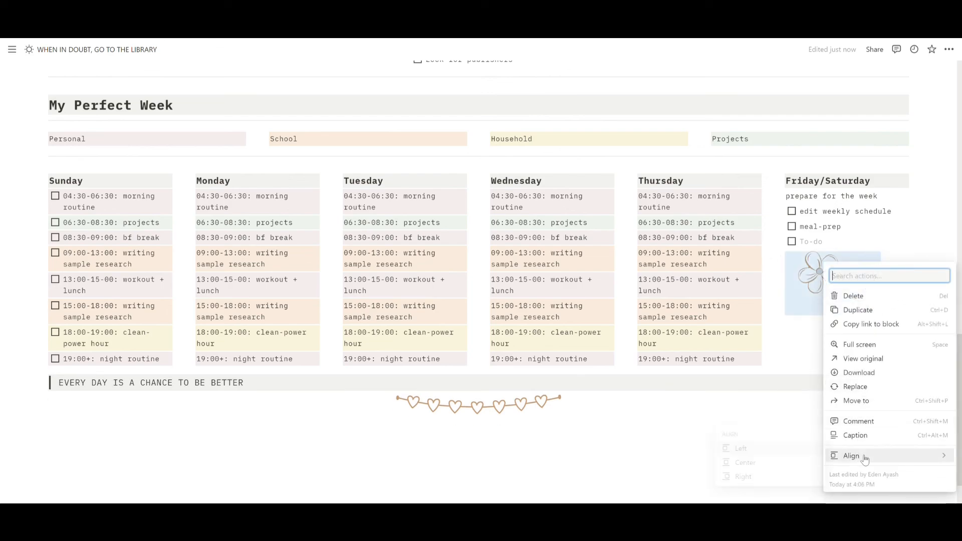
{"action": "left_click", "coordinate": [773, 462]}
{"action": "left_click_drag", "start_coordinate": [893, 287], "coordinate": [872, 273]}
- Format the closing quote text "EVERY DAY IS A CHANCE TO BE BETTER" as bold and italic
{"action": "left_click_drag", "start_coordinate": [277, 384], "coordinate": [56, 384]}
{"action": "left_click", "coordinate": [165, 363]}
{"action": "left_click", "coordinate": [178, 364]}
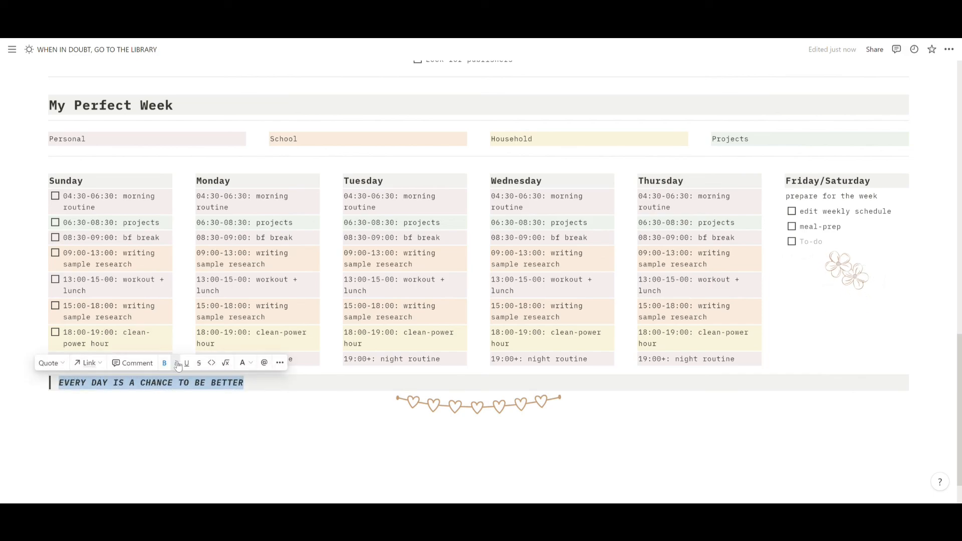
{"action": "left_click", "coordinate": [193, 391]}
- Italicize the "My Perfect Week" and "Daily To-Do" headings
{"action": "scroll", "coordinate": [198, 350], "scroll_direction": "up", "scroll_amount": 2}
{"action": "left_click_drag", "start_coordinate": [188, 211], "coordinate": [49, 210]}
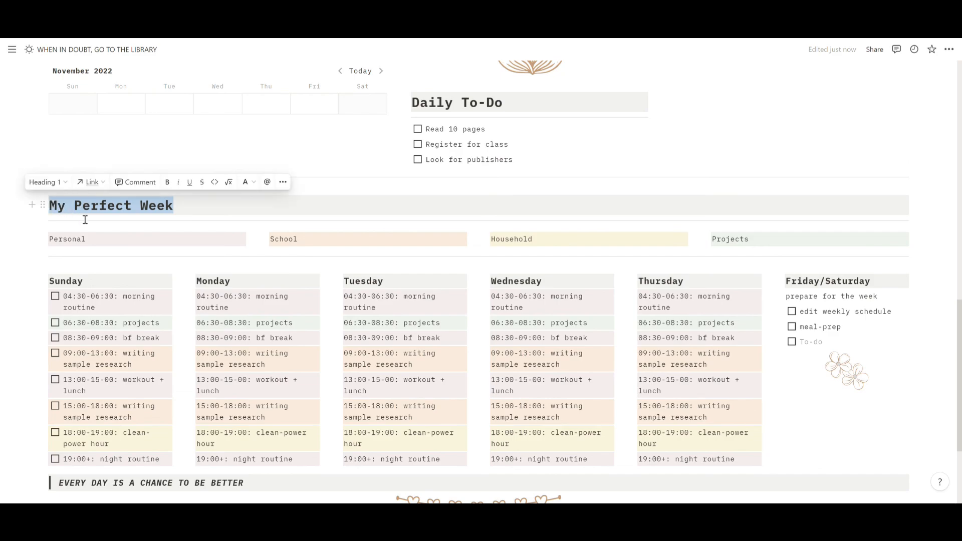
{"action": "left_click", "coordinate": [178, 182]}
{"action": "scroll", "coordinate": [200, 211], "scroll_direction": "up", "scroll_amount": 2}
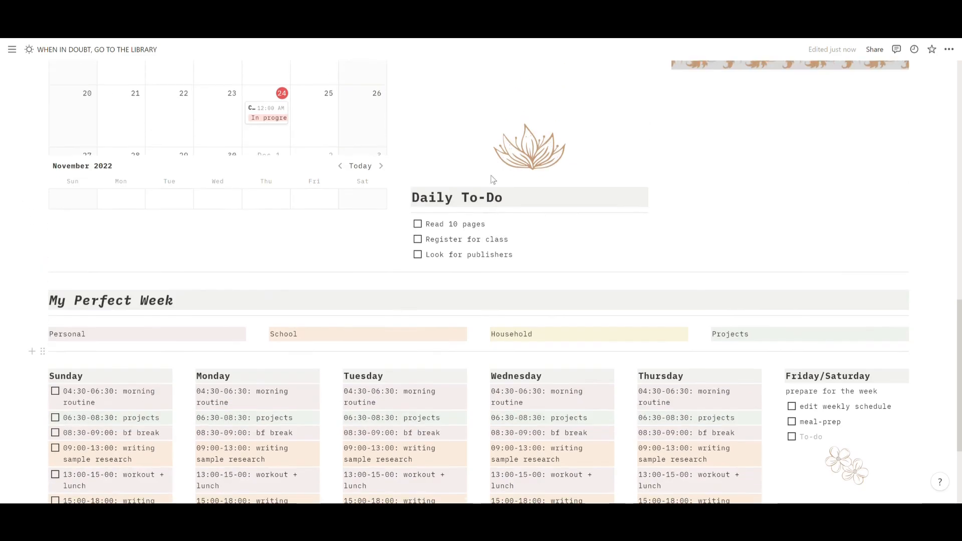
{"action": "left_click_drag", "start_coordinate": [503, 204], "coordinate": [414, 206]}
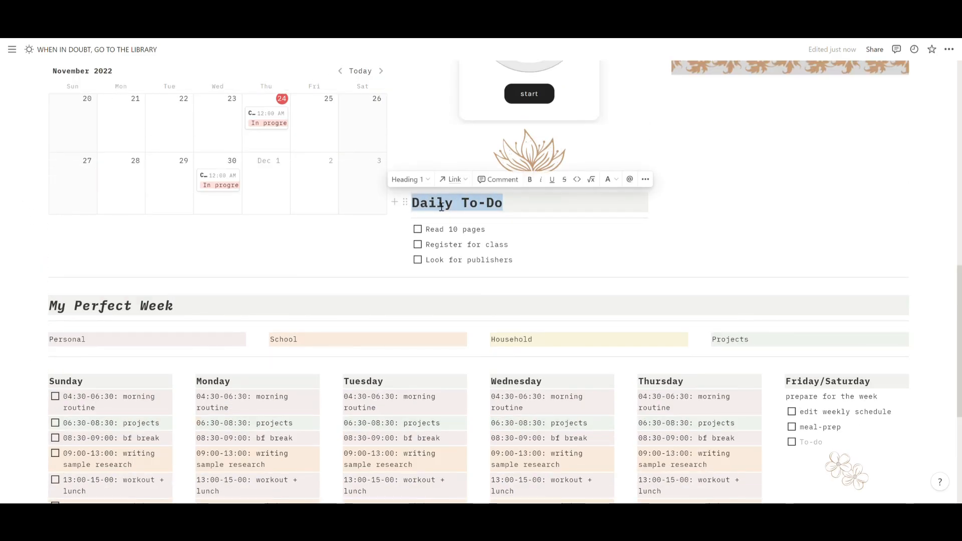
{"action": "left_click", "coordinate": [541, 180]}
{"action": "left_click", "coordinate": [461, 203]}
- Review the whole dashboard from the cover banner down to the closing quote and back up
{"action": "scroll", "coordinate": [626, 269], "scroll_direction": "up", "scroll_amount": 4}
{"action": "scroll", "coordinate": [626, 267], "scroll_direction": "up", "scroll_amount": 8}
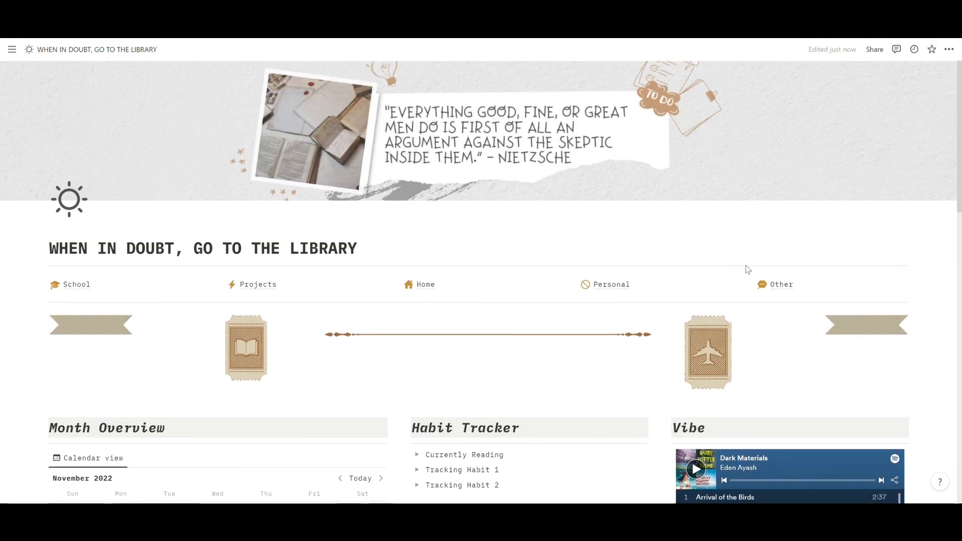
{"action": "scroll", "coordinate": [906, 287], "scroll_direction": "down", "scroll_amount": 2}
{"action": "scroll", "coordinate": [909, 291], "scroll_direction": "down", "scroll_amount": 6}
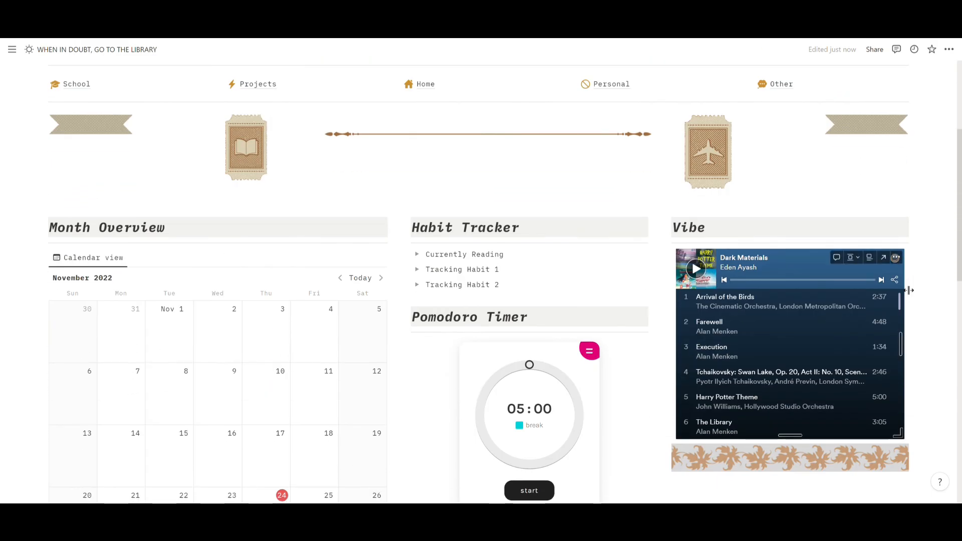
{"action": "scroll", "coordinate": [931, 300], "scroll_direction": "down", "scroll_amount": 7}
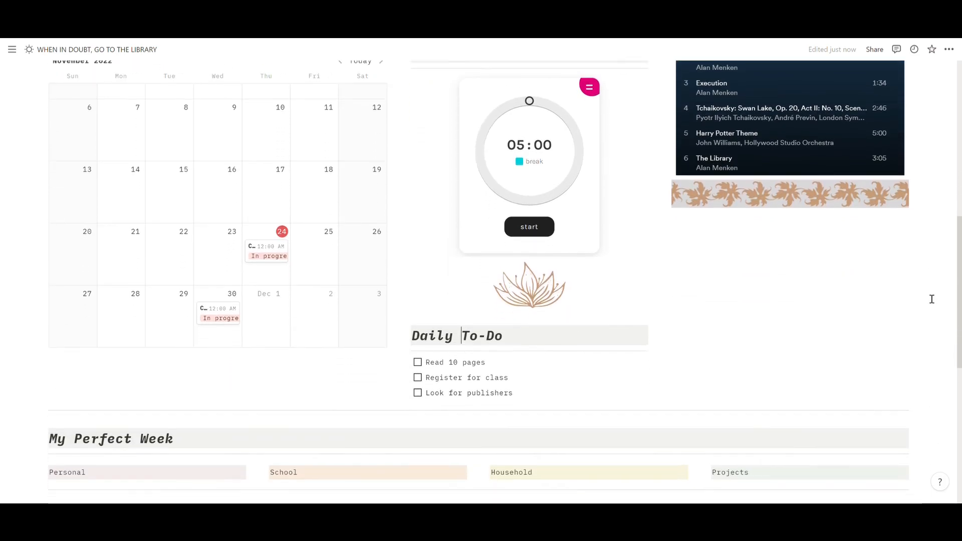
{"action": "scroll", "coordinate": [931, 299], "scroll_direction": "up", "scroll_amount": 1}
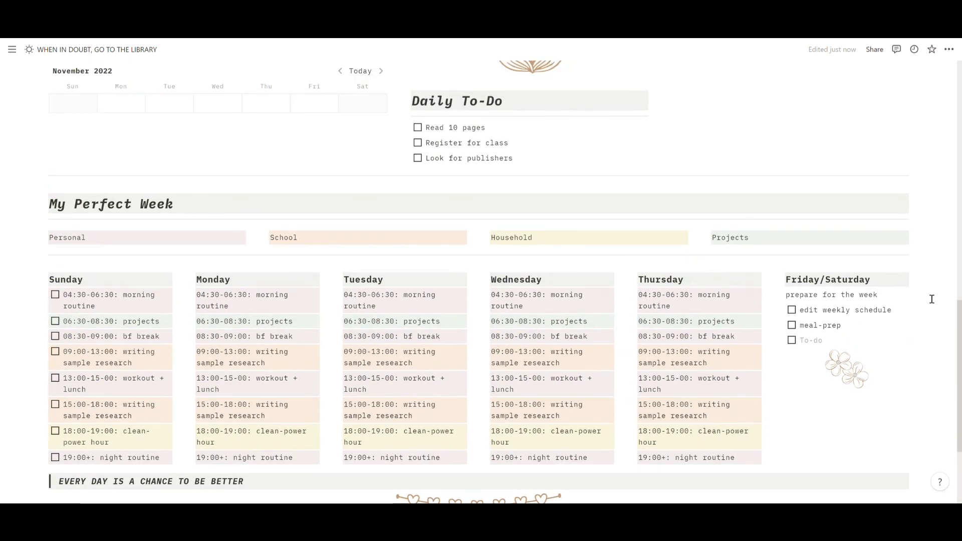
{"action": "scroll", "coordinate": [931, 300], "scroll_direction": "down", "scroll_amount": 1}
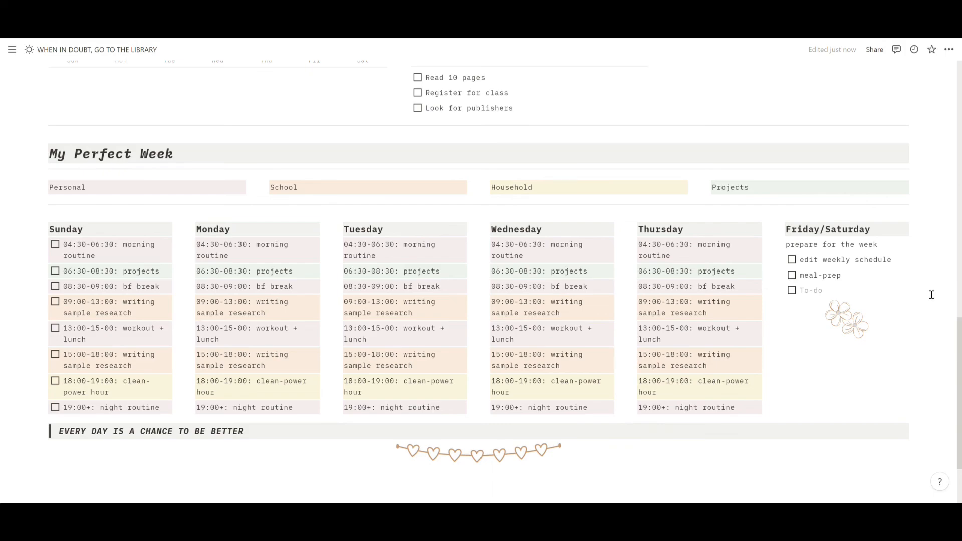
{"action": "scroll", "coordinate": [932, 295], "scroll_direction": "up", "scroll_amount": 3}
{"action": "scroll", "coordinate": [931, 294], "scroll_direction": "up", "scroll_amount": 7}
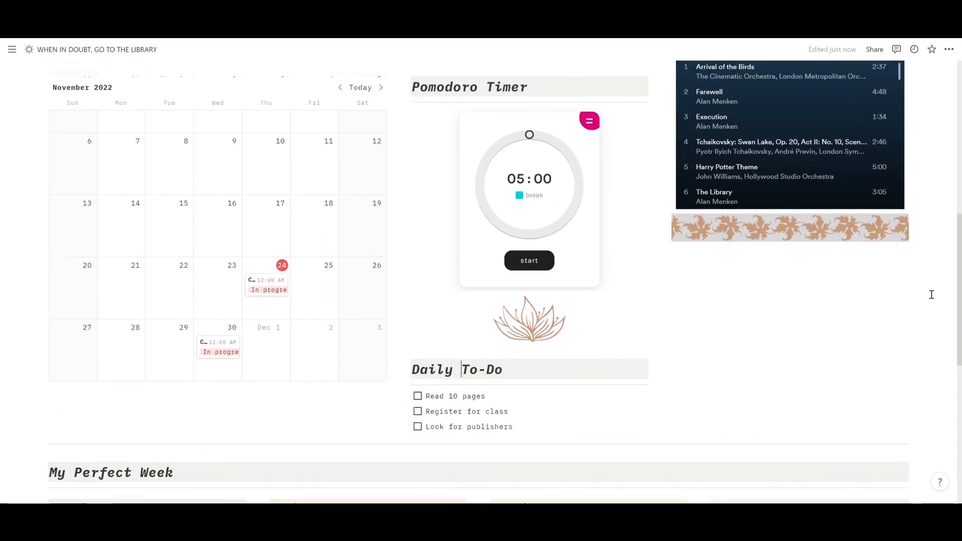
{"action": "scroll", "coordinate": [931, 294], "scroll_direction": "up", "scroll_amount": 5}
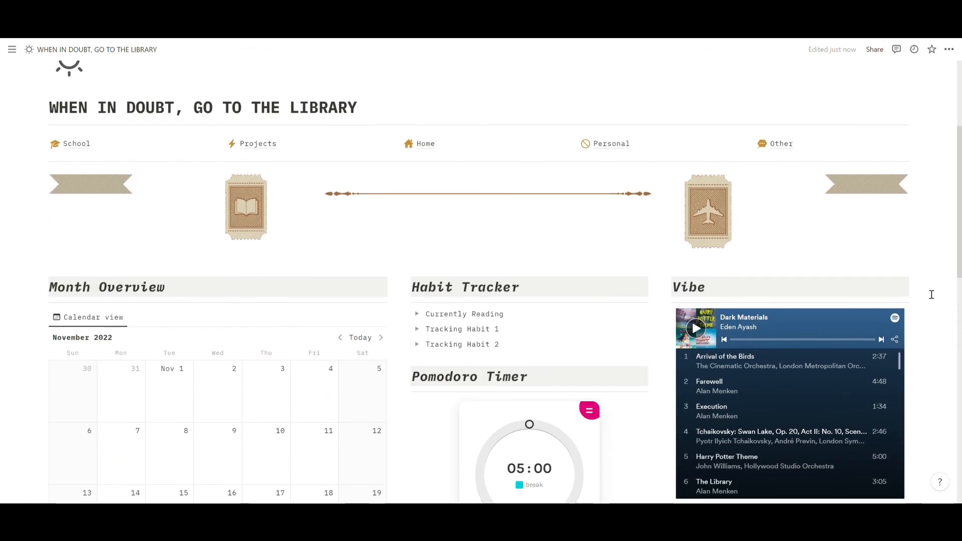